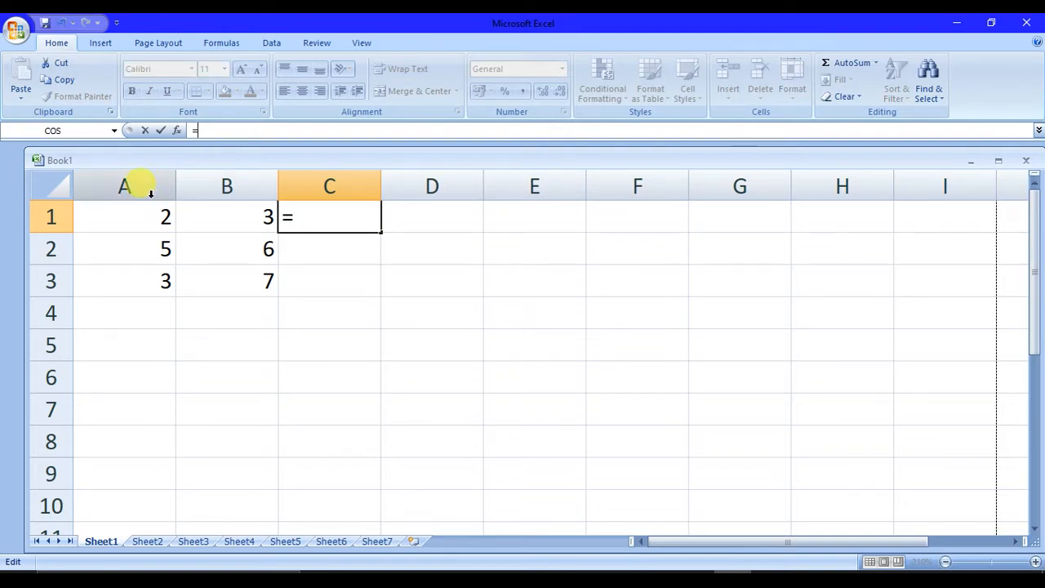
Step: Complete the formula in cell C1 as =A1+B1
{"action": "left_click", "coordinate": [124, 219]}
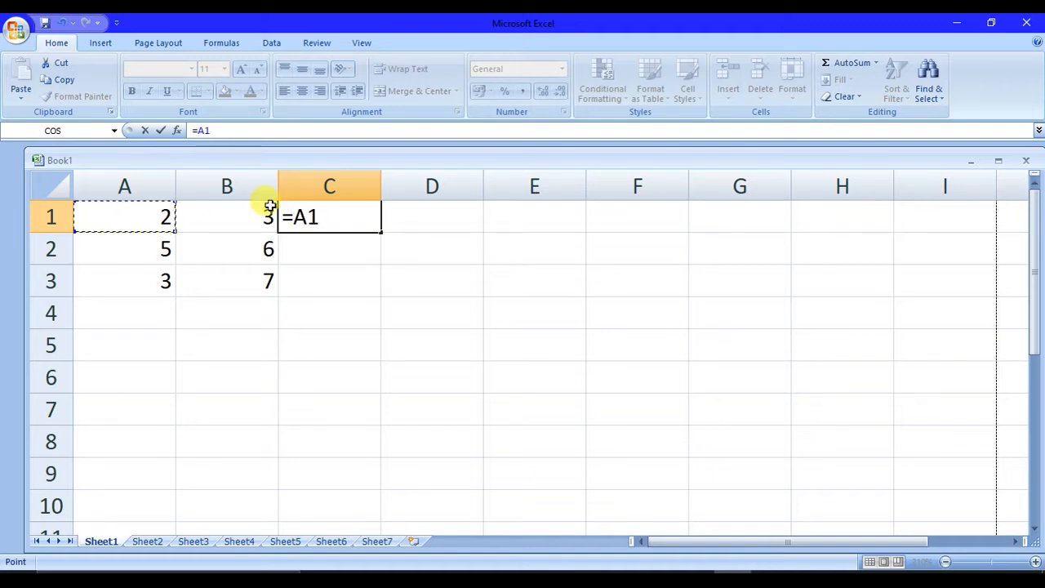
{"action": "left_click", "coordinate": [225, 128]}
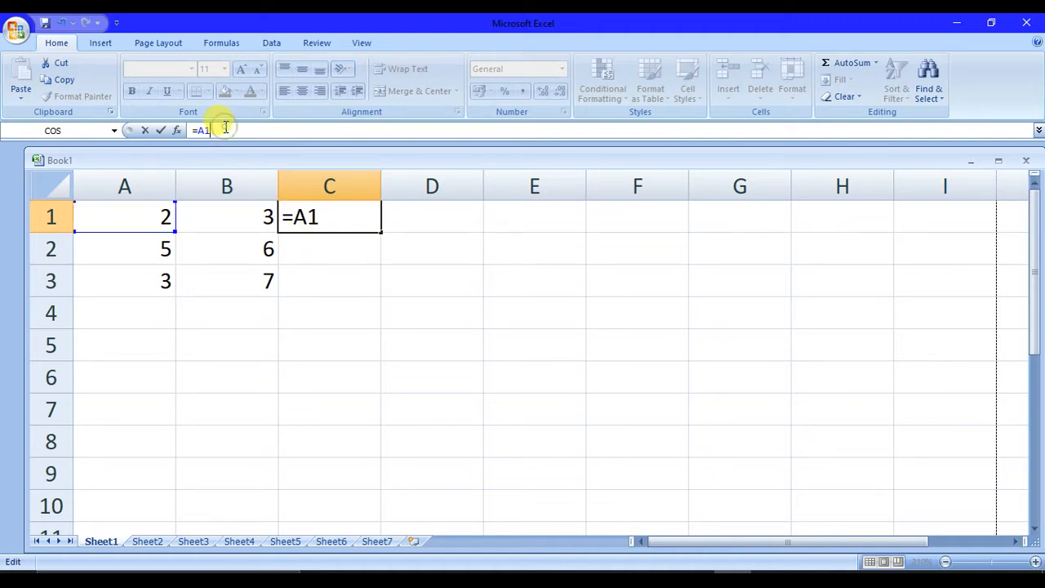
{"action": "type", "text": "+"}
{"action": "key", "text": "BackSpace"}
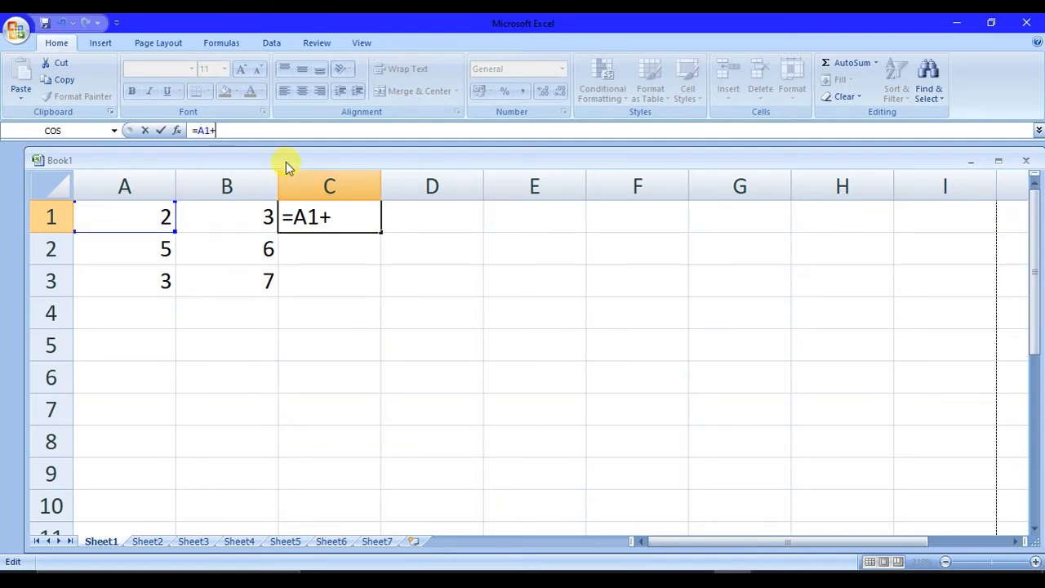
{"action": "type", "text": "B"}
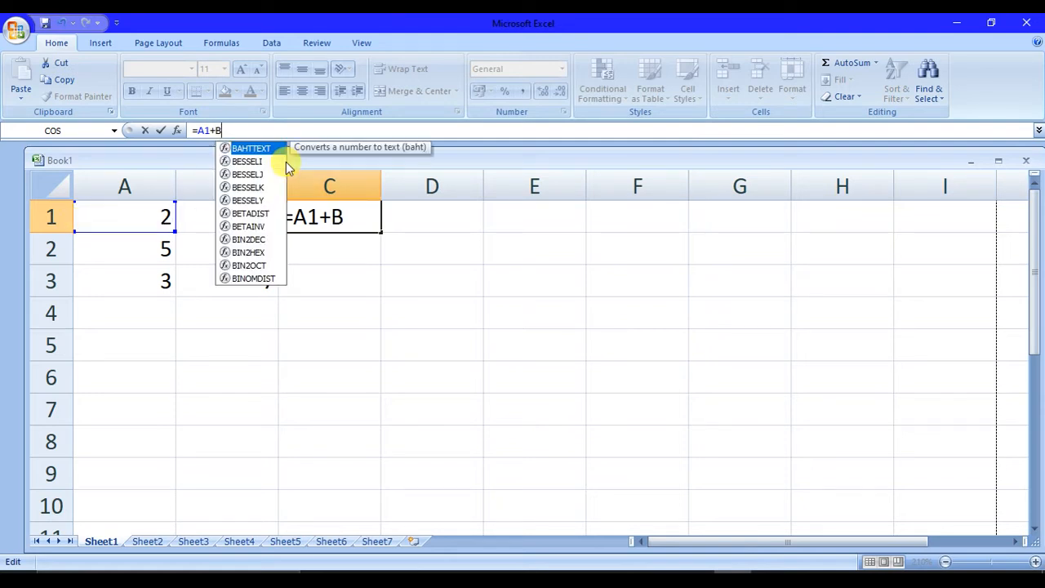
{"action": "type", "text": "1"}
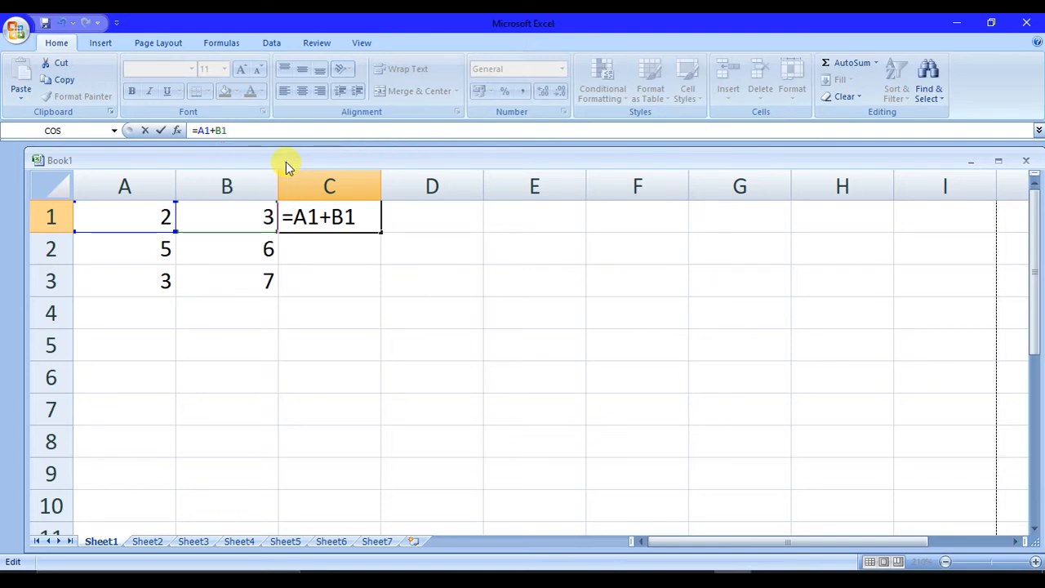
{"action": "key", "text": "Return"}
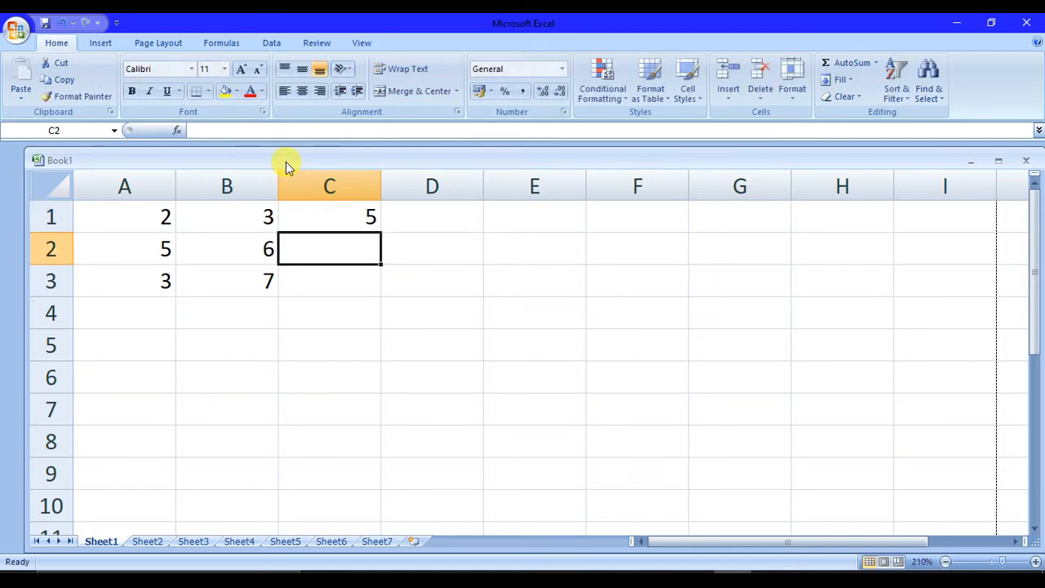
Step: Copy the relative-reference formula from cell C1 and paste it into C2
{"action": "left_click", "coordinate": [315, 223]}
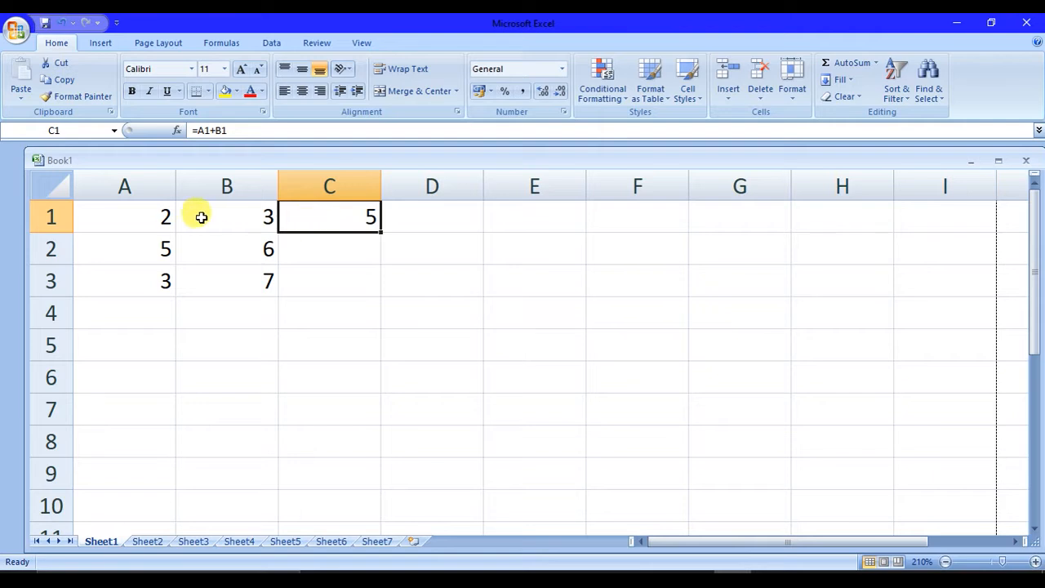
{"action": "right_click", "coordinate": [338, 215]}
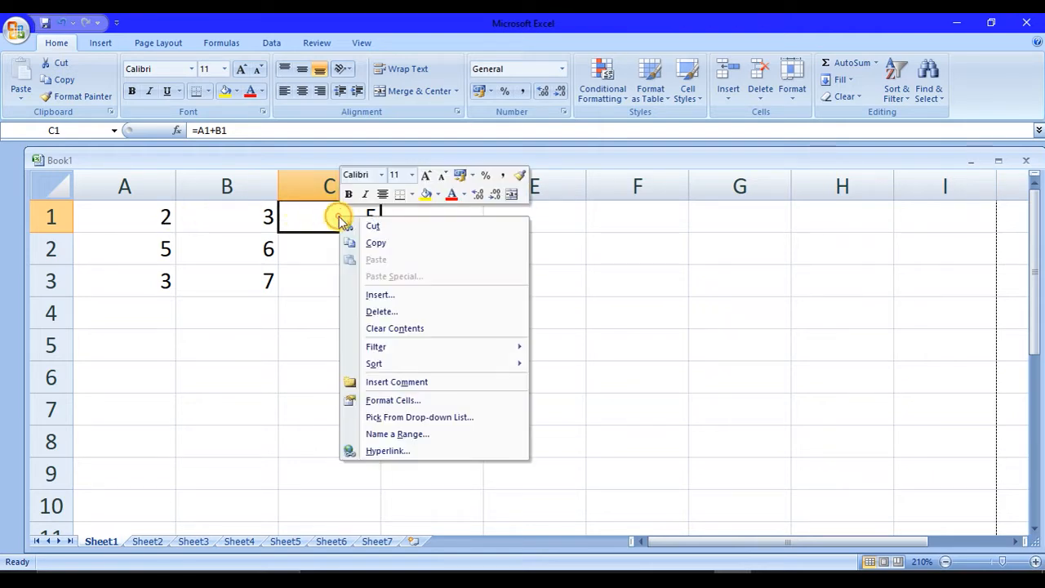
{"action": "left_click", "coordinate": [351, 241]}
{"action": "left_click", "coordinate": [333, 250]}
{"action": "right_click", "coordinate": [333, 250]}
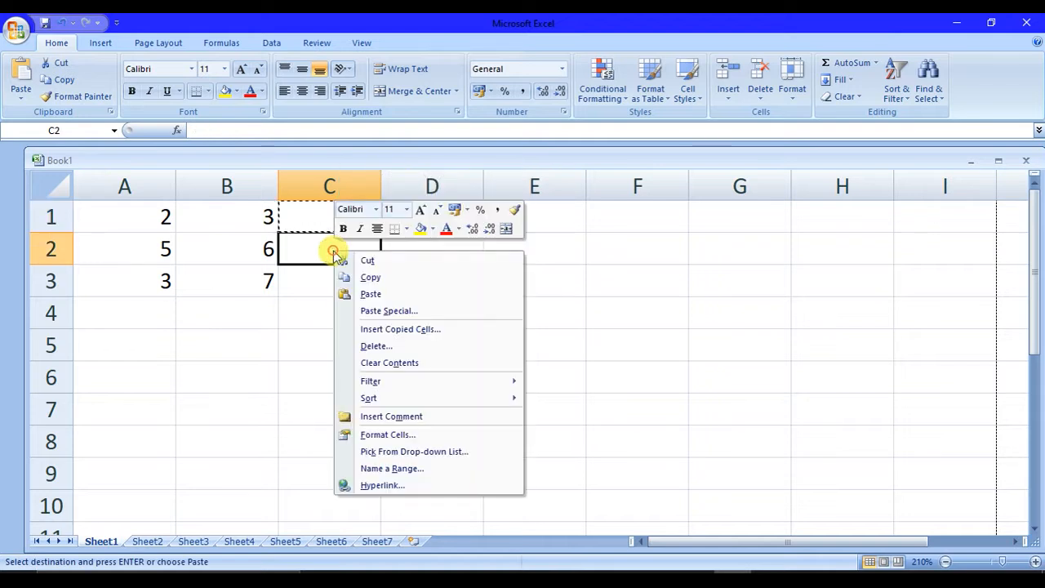
{"action": "left_click", "coordinate": [372, 296]}
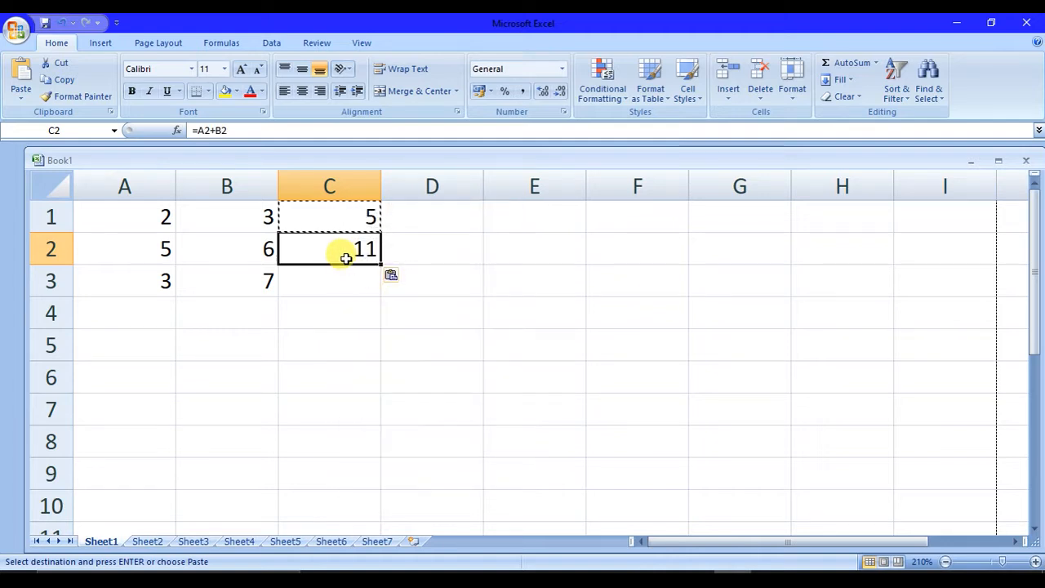
Step: Check the formulas in C1 and C2 for comparison, and clear the contents of C2
{"action": "left_click", "coordinate": [334, 216]}
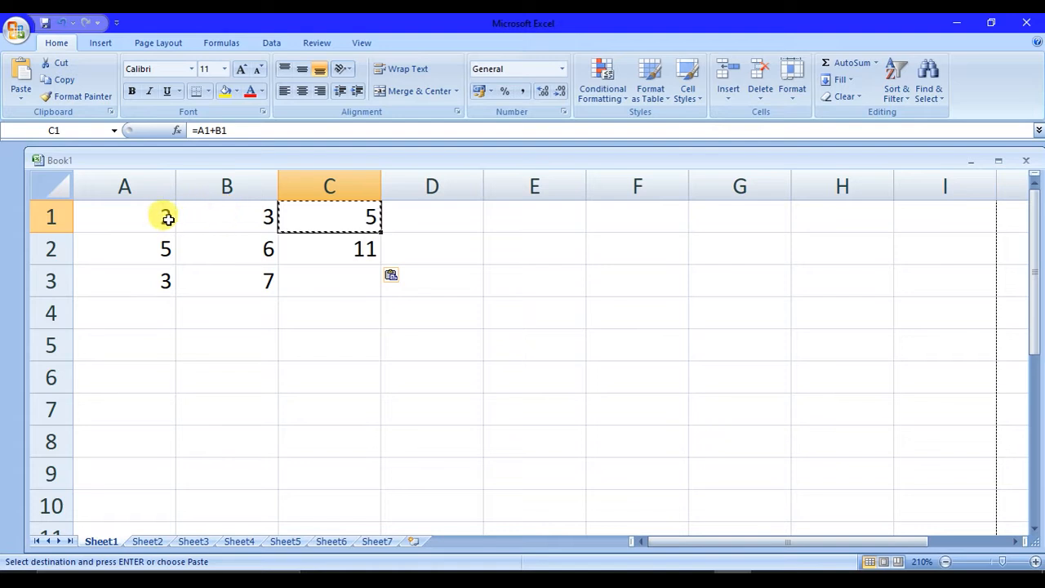
{"action": "left_click", "coordinate": [327, 249]}
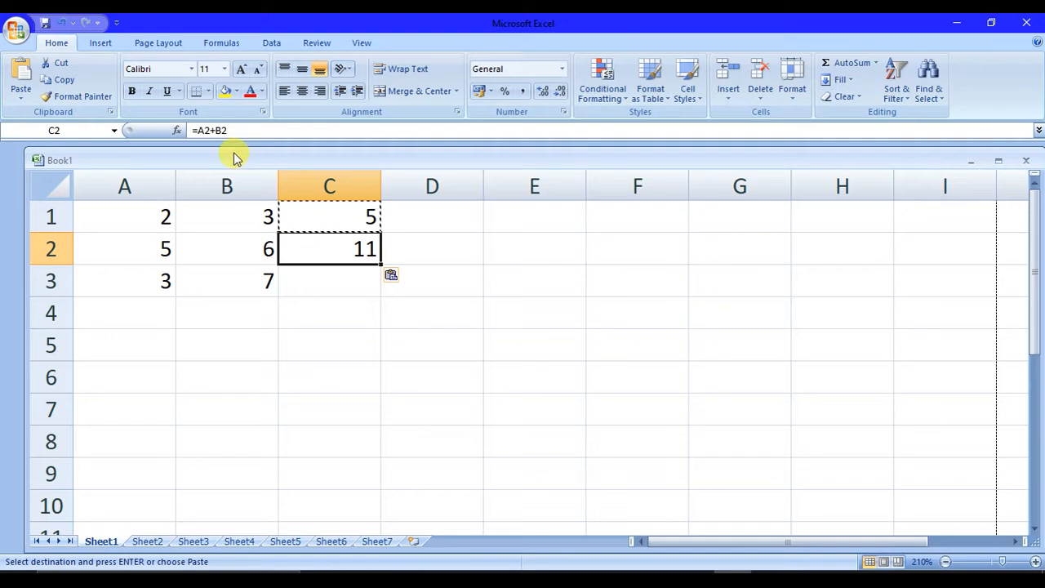
{"action": "key", "text": "Delete"}
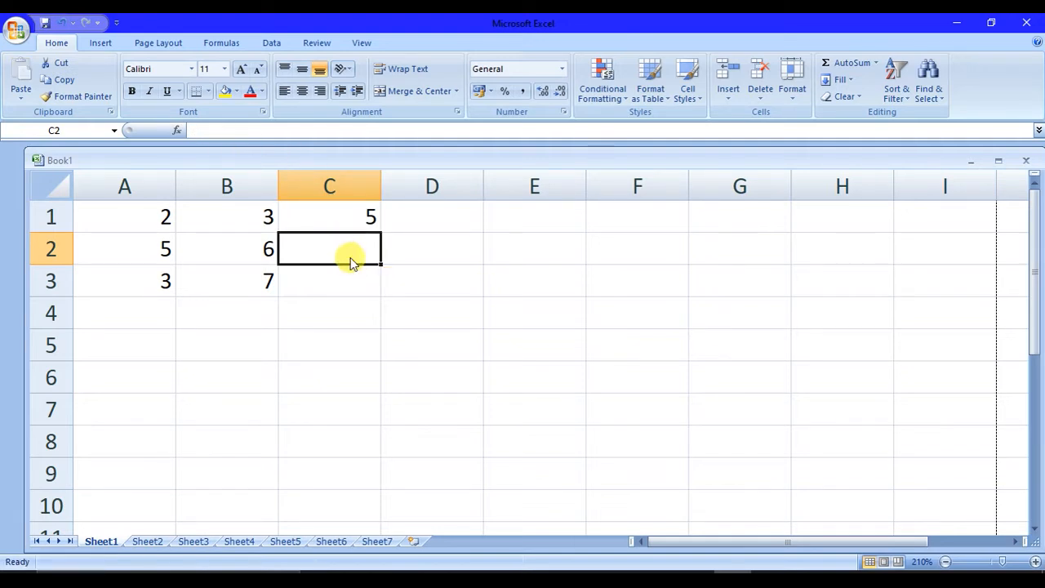
{"action": "right_click", "coordinate": [350, 258]}
{"action": "left_click", "coordinate": [323, 225]}
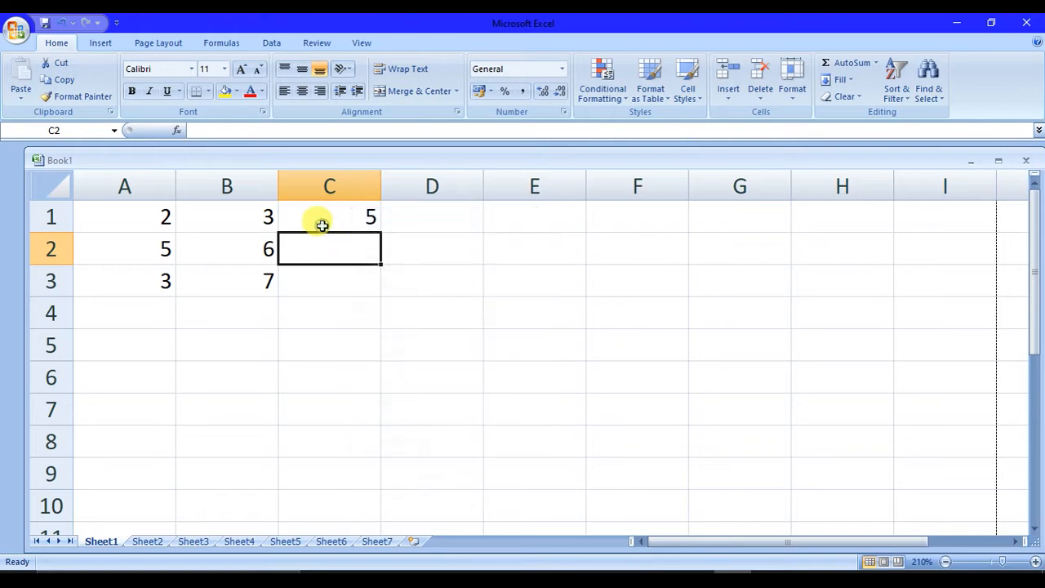
Step: Copy the relative-reference formula from C1 and paste it into both C2 and C3
{"action": "right_click", "coordinate": [323, 227]}
{"action": "left_click", "coordinate": [353, 253]}
{"action": "left_click", "coordinate": [314, 244]}
{"action": "right_click", "coordinate": [315, 245]}
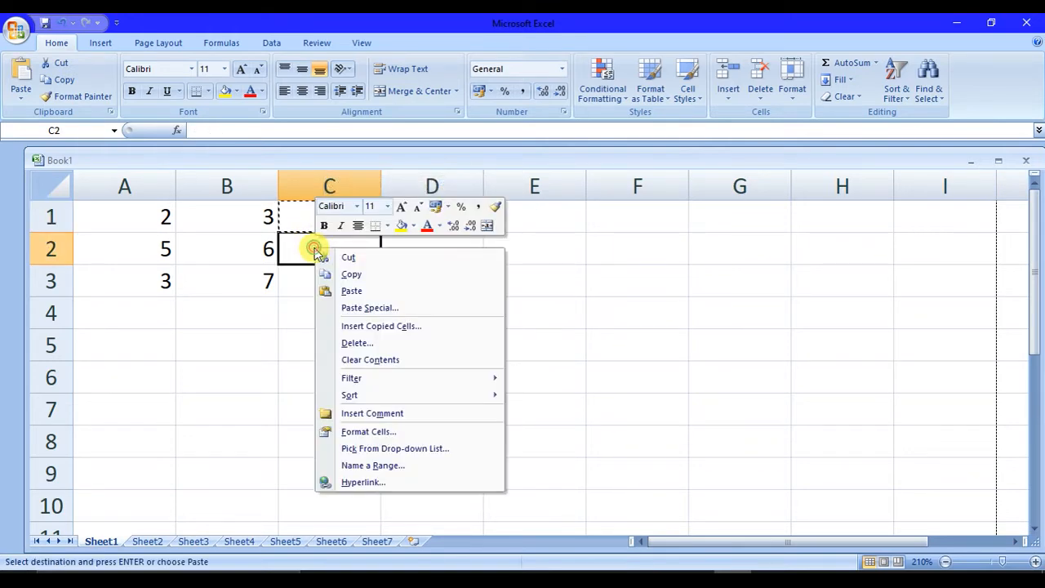
{"action": "left_click", "coordinate": [345, 291]}
{"action": "left_click", "coordinate": [303, 286]}
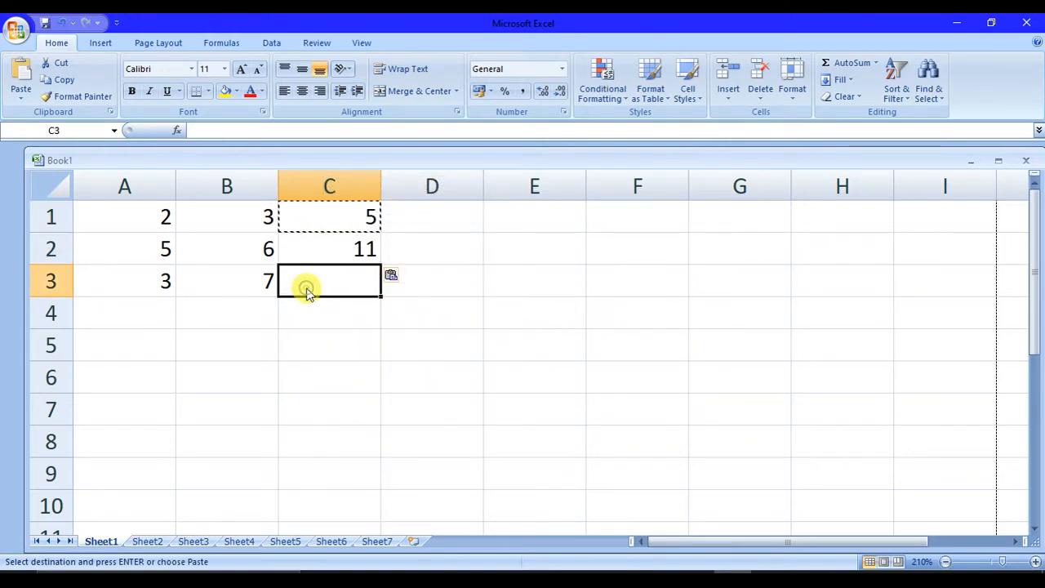
{"action": "right_click", "coordinate": [307, 288]}
{"action": "left_click", "coordinate": [344, 330]}
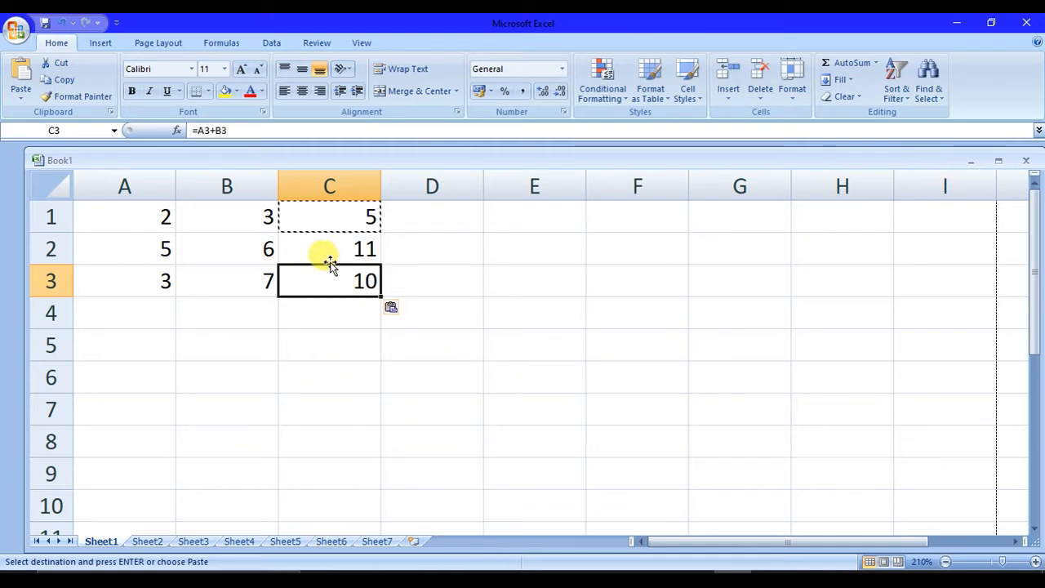
Step: Check the pasted formulas in C2 and C3, and clear the contents of both cells
{"action": "left_click", "coordinate": [329, 257]}
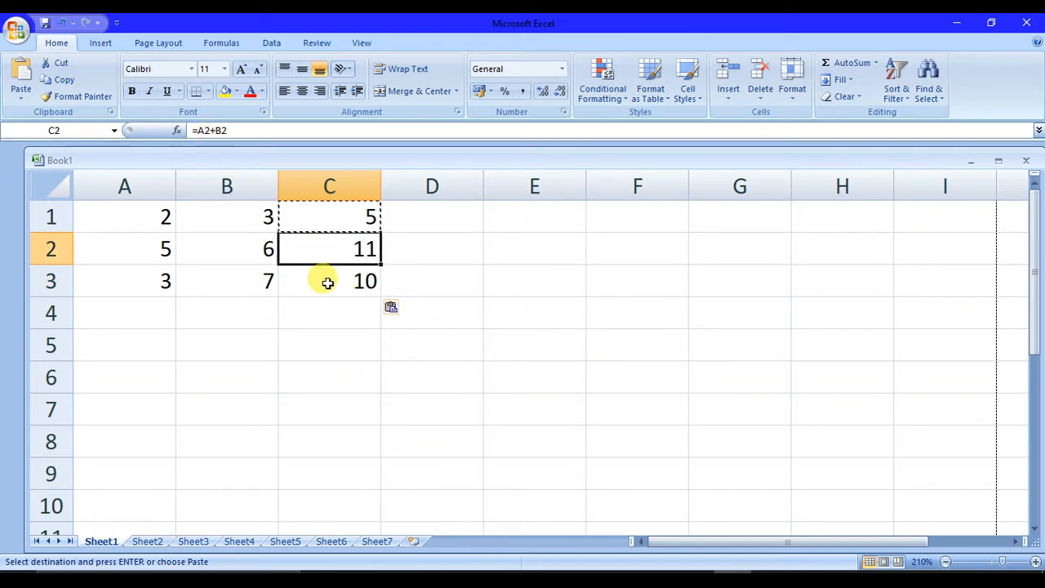
{"action": "left_click", "coordinate": [316, 282]}
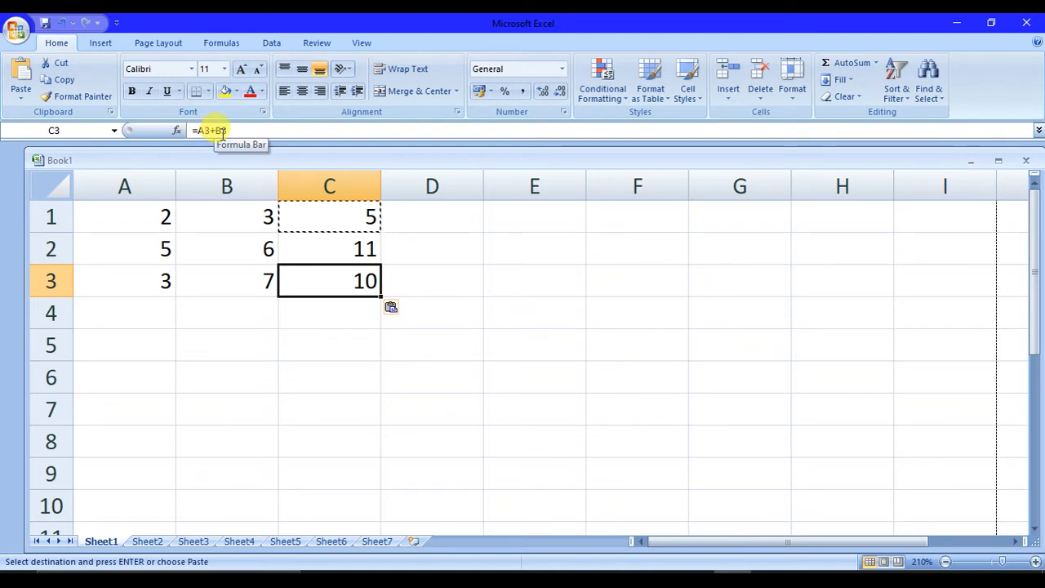
{"action": "key", "text": "Delete"}
{"action": "left_click", "coordinate": [331, 235]}
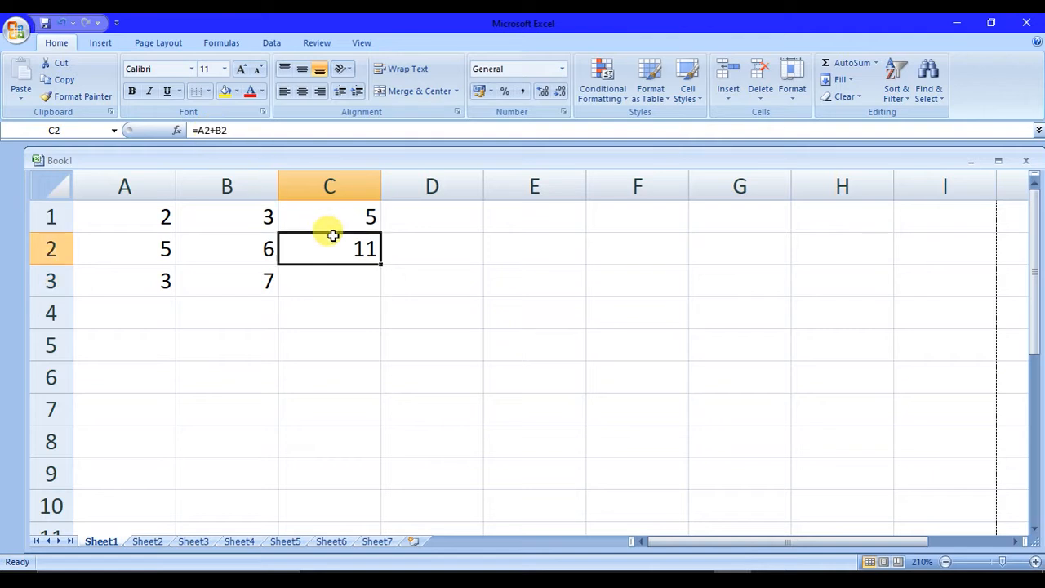
{"action": "key", "text": "Delete"}
Step: Edit the formula in cell C1 to use absolute references, making it =$A$1+$B$1
{"action": "left_click", "coordinate": [329, 216]}
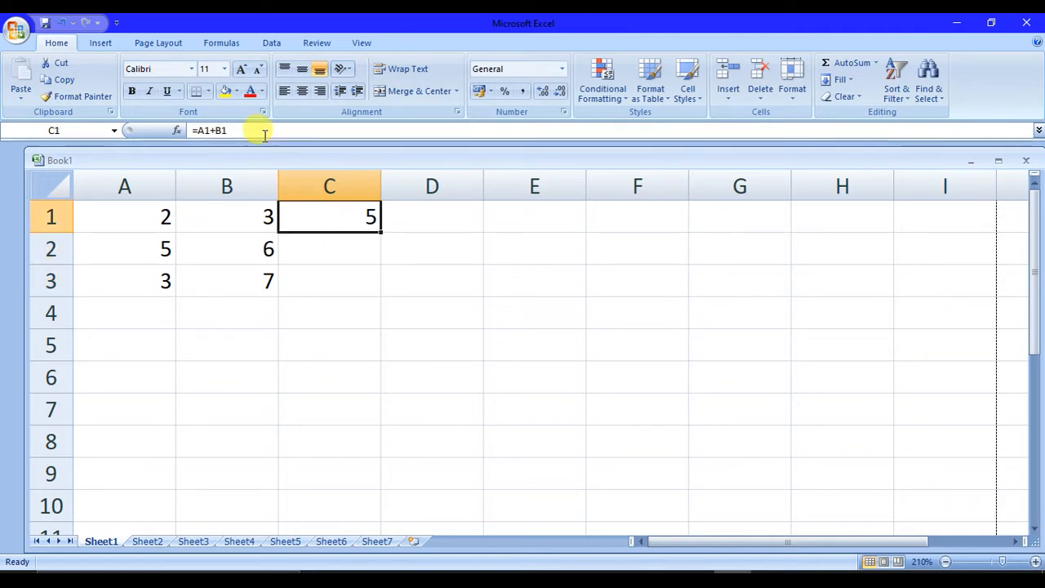
{"action": "left_click", "coordinate": [201, 129]}
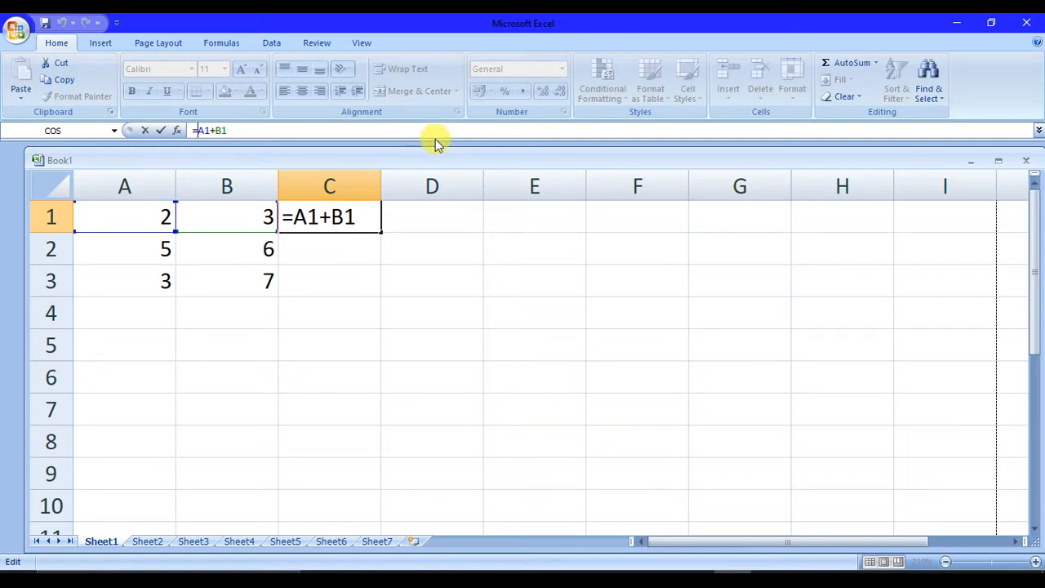
{"action": "type", "text": "$A"}
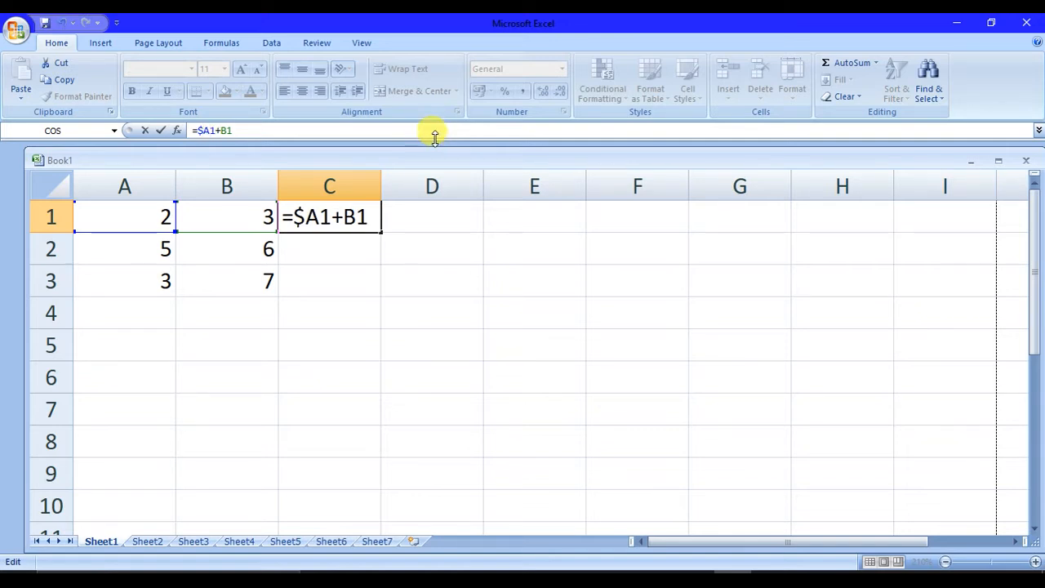
{"action": "type", "text": "$"}
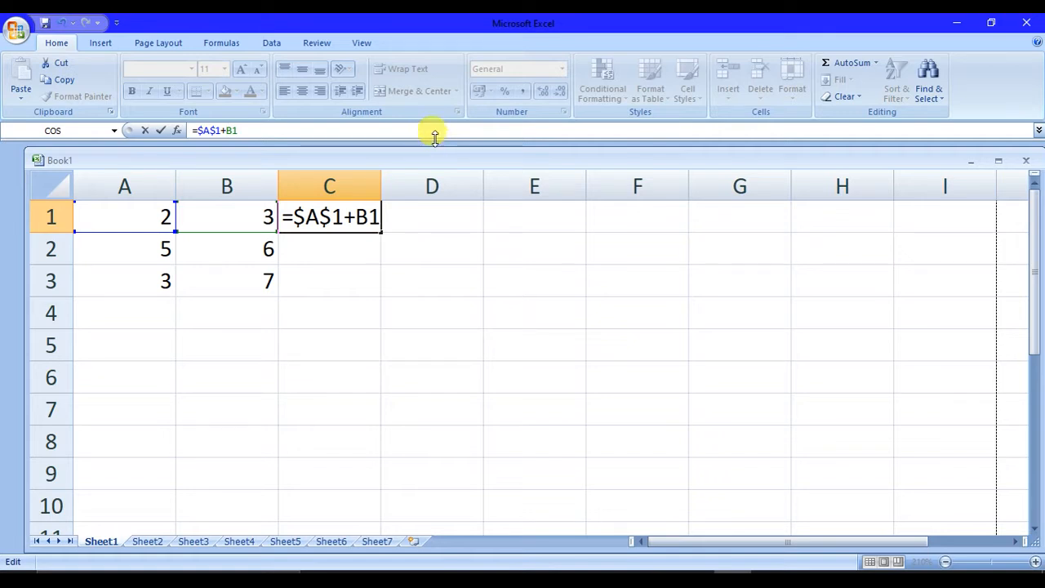
{"action": "key", "text": "Left"}
{"action": "key", "text": "Left"}
{"action": "type", "text": "$A"}
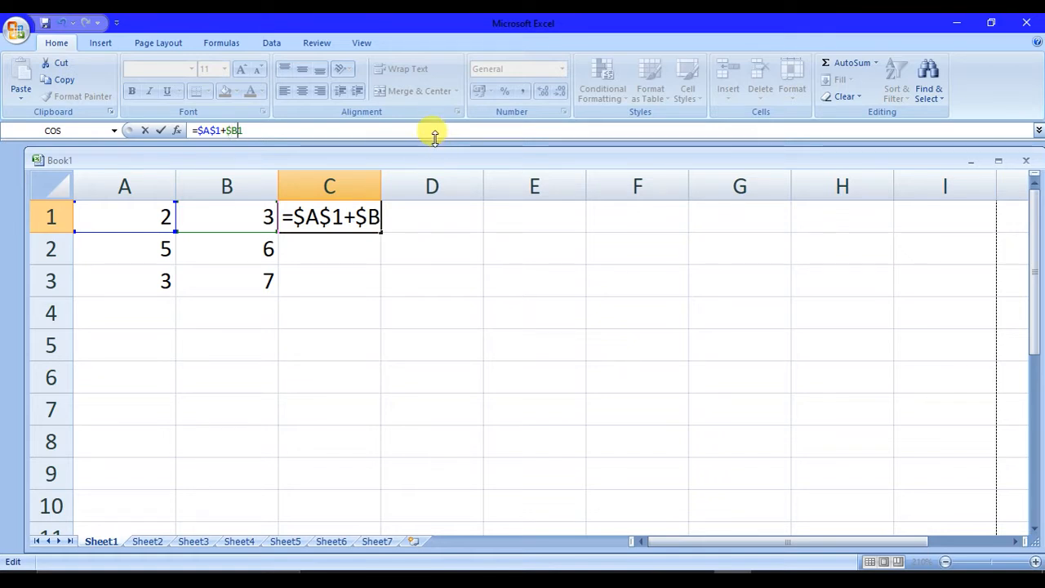
{"action": "type", "text": "$"}
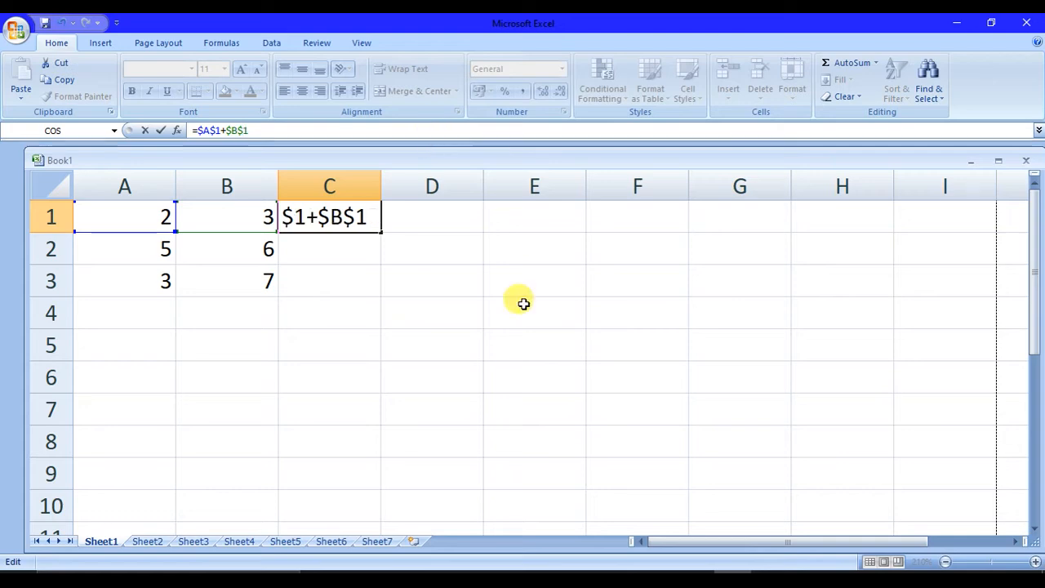
Step: Re-enter the dollar sign before the row number of $B$1 with the On-Screen Keyboard and commit the formula =$A$1+$B$1 in C1
{"action": "left_click", "coordinate": [658, 570]}
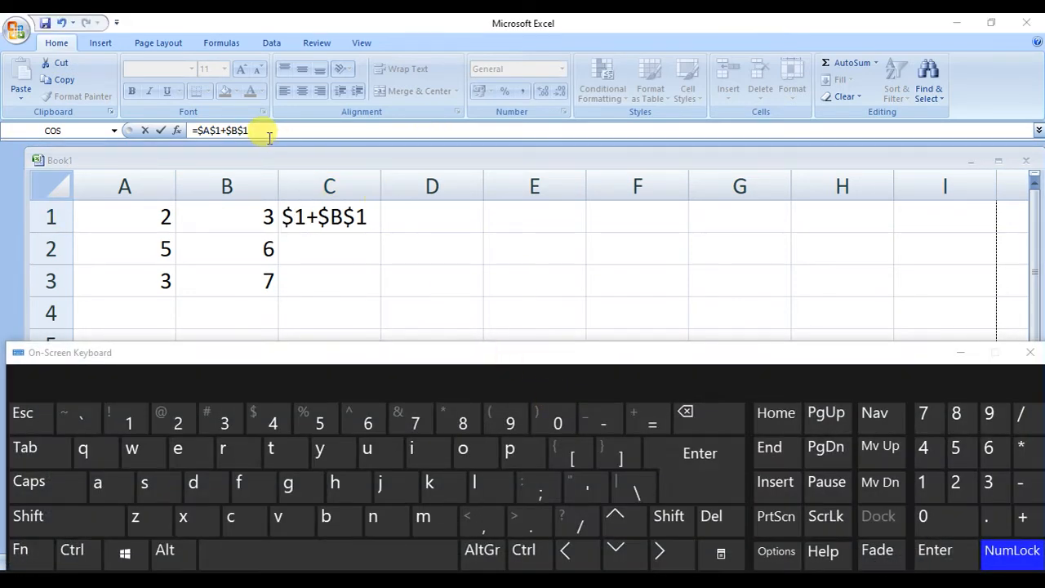
{"action": "left_click", "coordinate": [244, 131]}
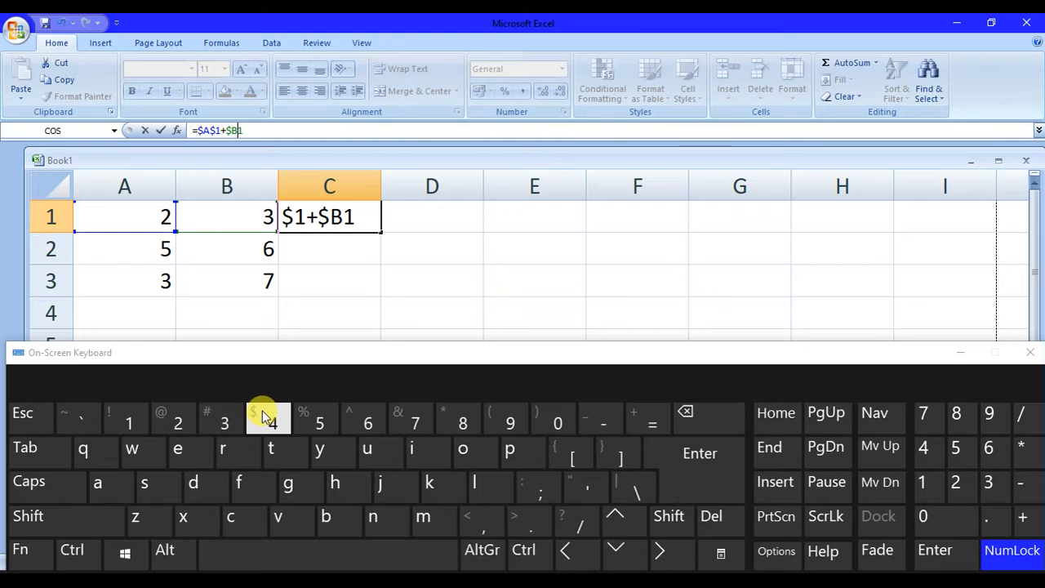
{"action": "left_click", "coordinate": [91, 526]}
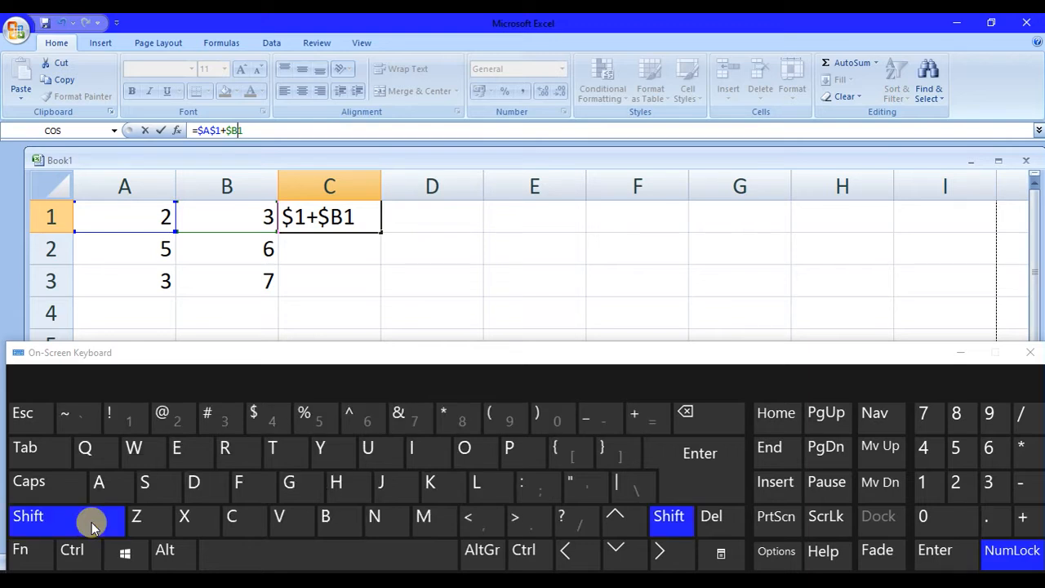
{"action": "left_click", "coordinate": [270, 421]}
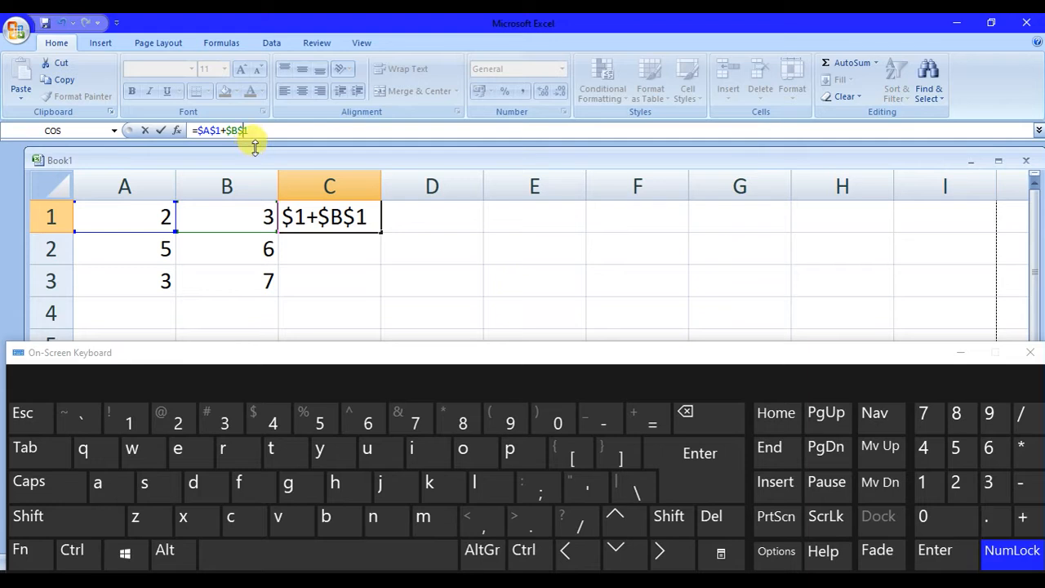
{"action": "left_click", "coordinate": [1031, 353]}
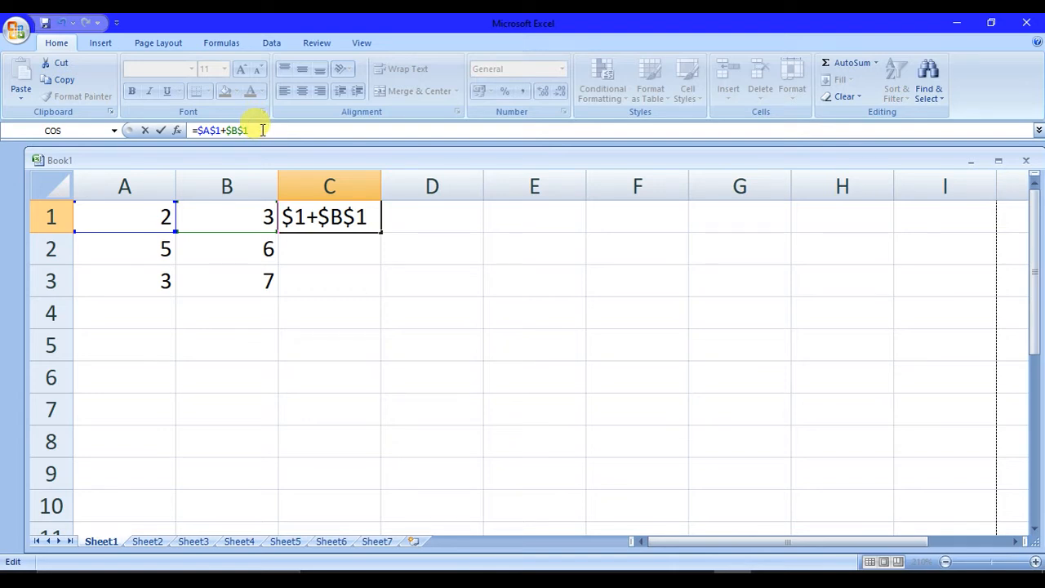
{"action": "key", "text": "Return"}
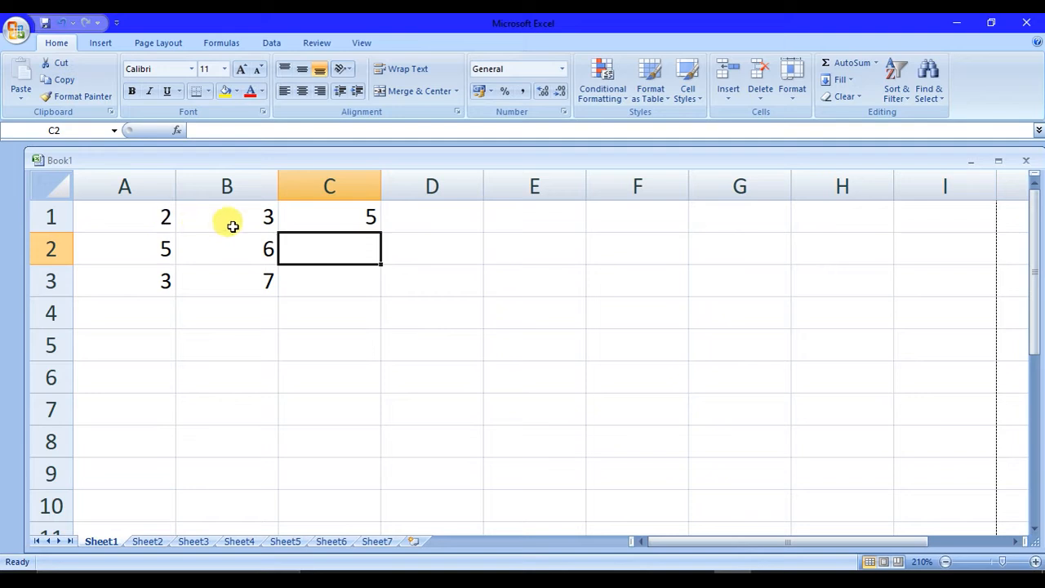
Step: Copy the absolute-reference formula from C1 into C2 and C3, and compare the formulas in C1 and C2
{"action": "left_click", "coordinate": [325, 219]}
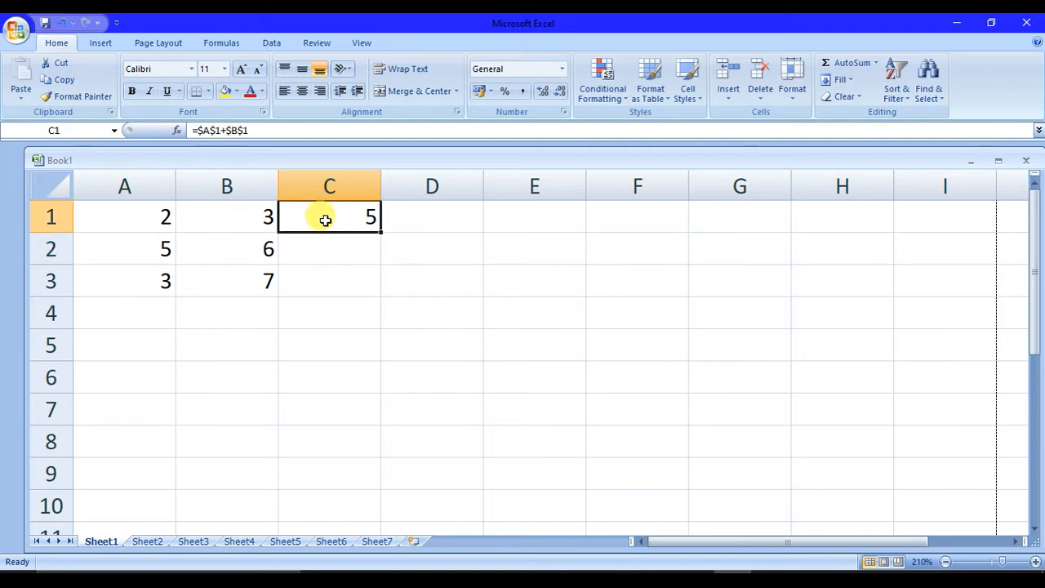
{"action": "right_click", "coordinate": [325, 220]}
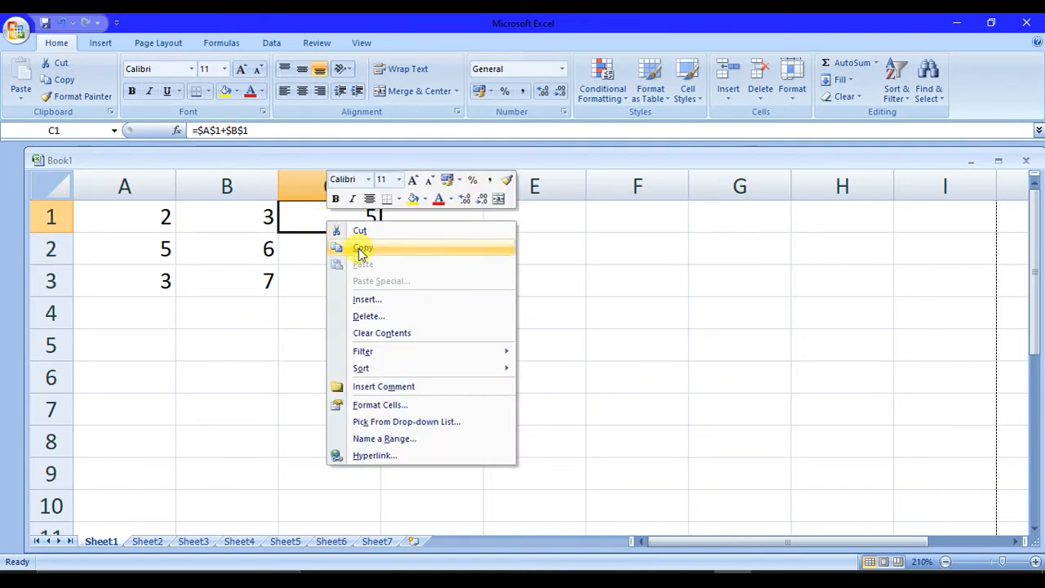
{"action": "left_click", "coordinate": [358, 248]}
{"action": "left_click", "coordinate": [339, 246]}
{"action": "right_click", "coordinate": [340, 246]}
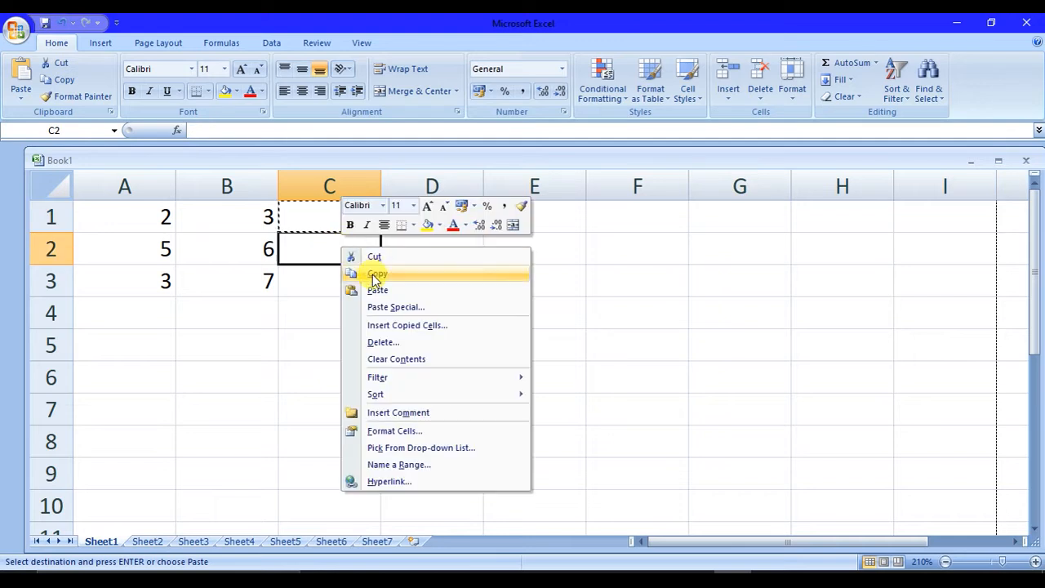
{"action": "left_click", "coordinate": [377, 286]}
{"action": "left_click", "coordinate": [350, 283]}
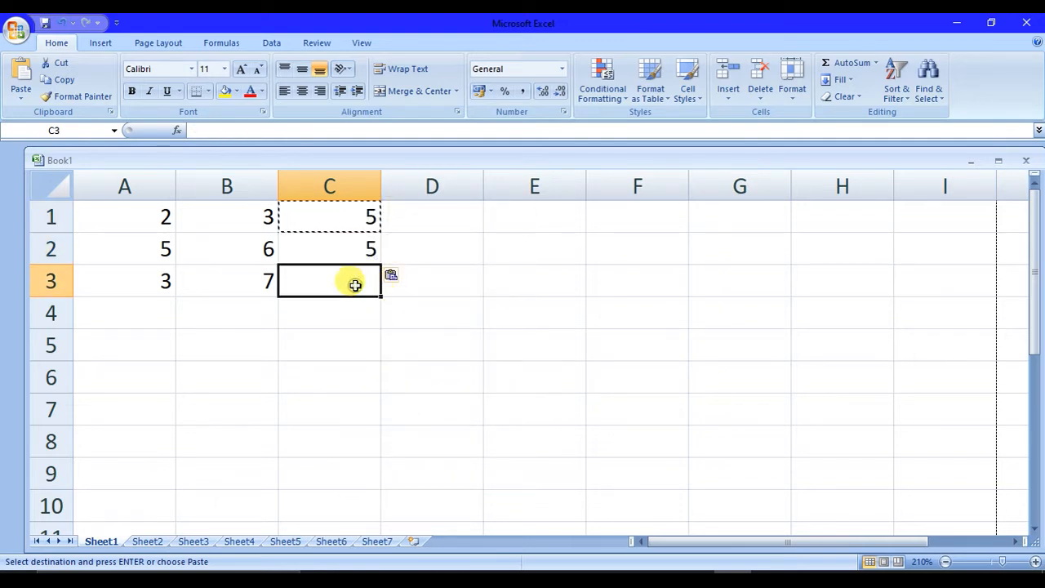
{"action": "right_click", "coordinate": [356, 286]}
{"action": "left_click", "coordinate": [391, 330]}
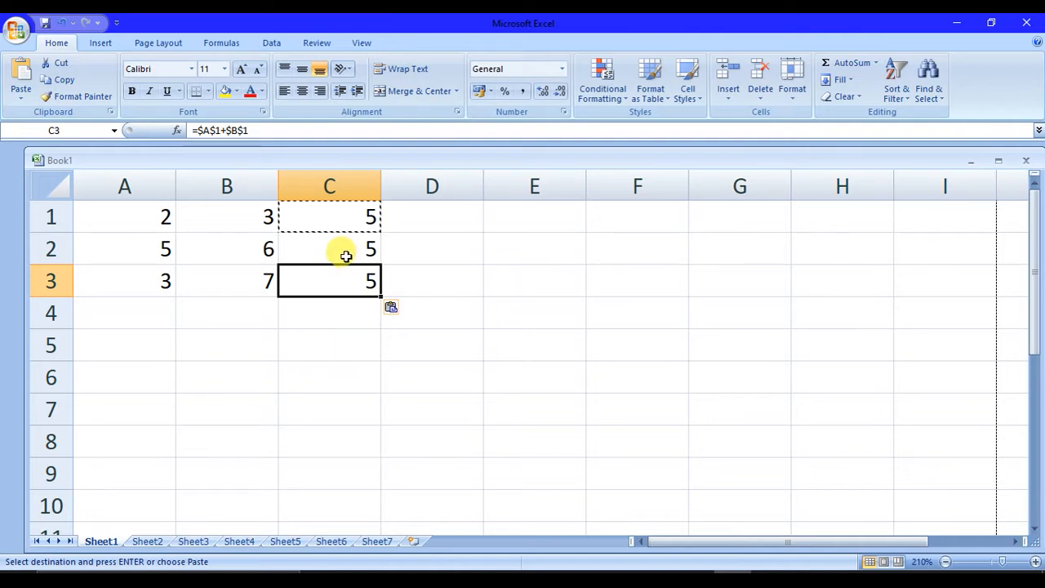
{"action": "left_click", "coordinate": [329, 219]}
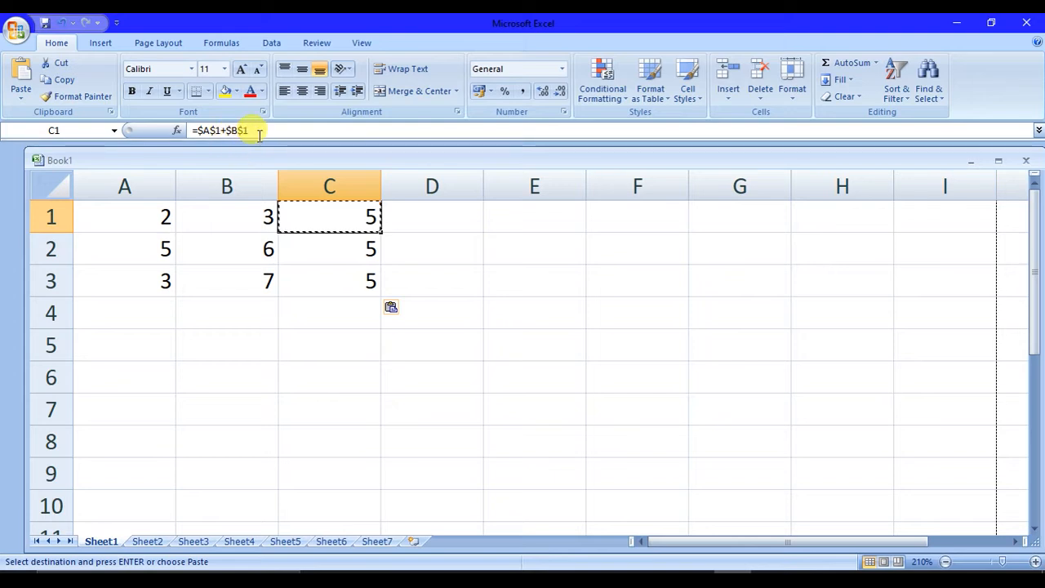
{"action": "left_click", "coordinate": [340, 256]}
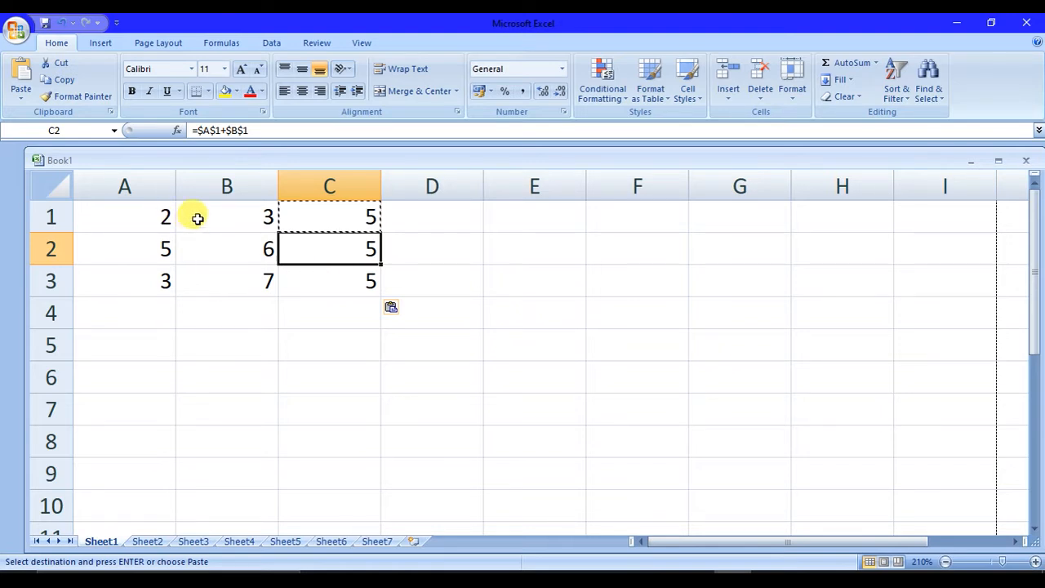
Step: Try to make the $B$1 reference relative in C2's formula by cycling its reference type
{"action": "left_click", "coordinate": [267, 131]}
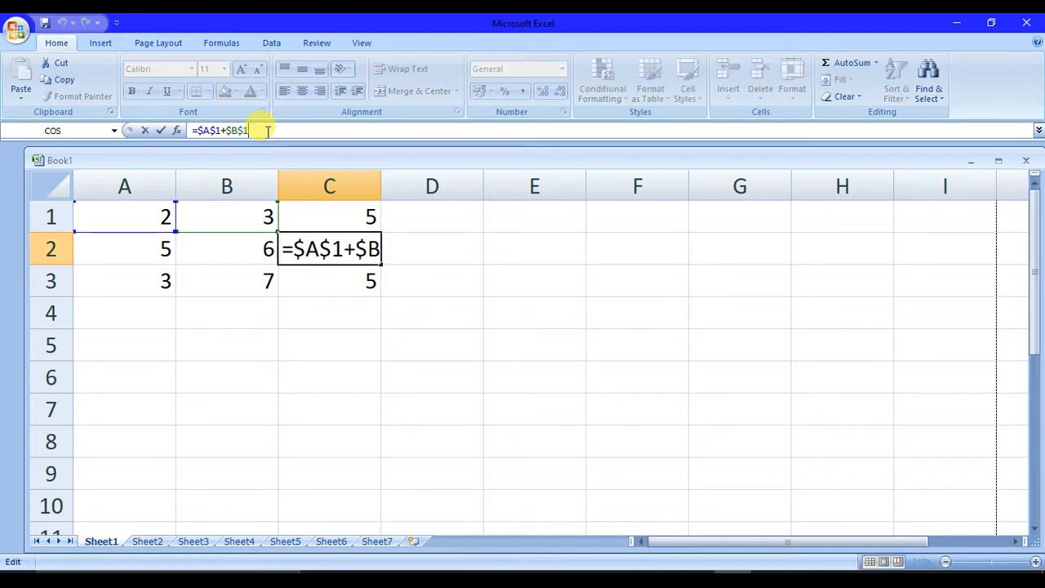
{"action": "key", "text": "BackSpace"}
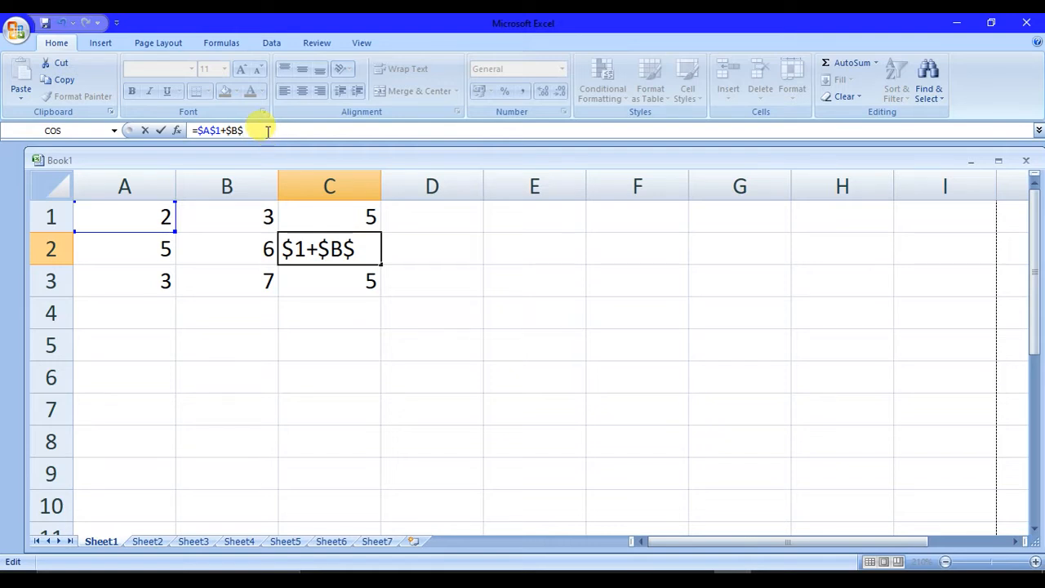
{"action": "type", "text": "1"}
{"action": "key", "text": "F4"}
{"action": "key", "text": "F4"}
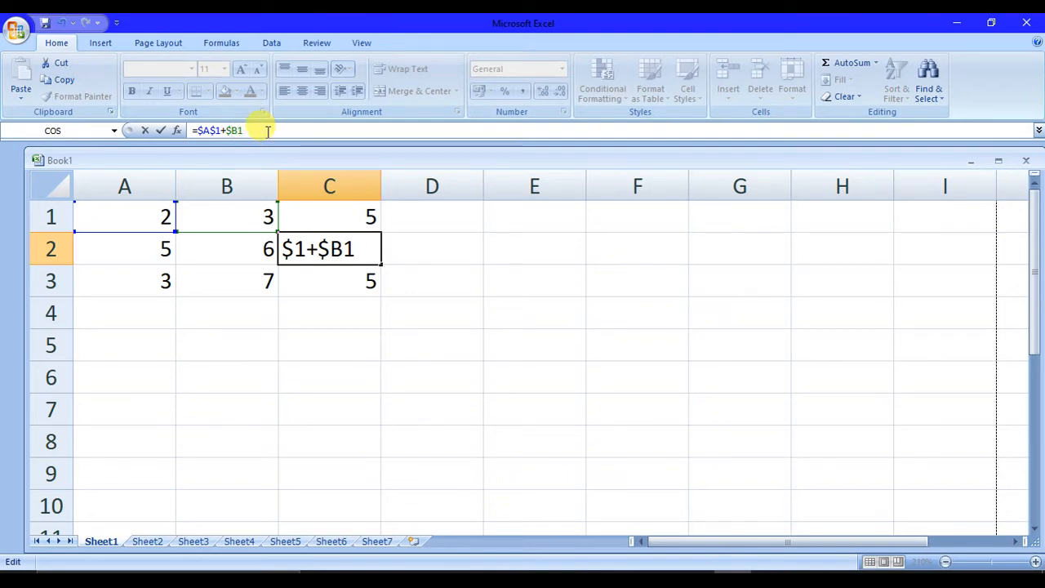
{"action": "key", "text": "F4"}
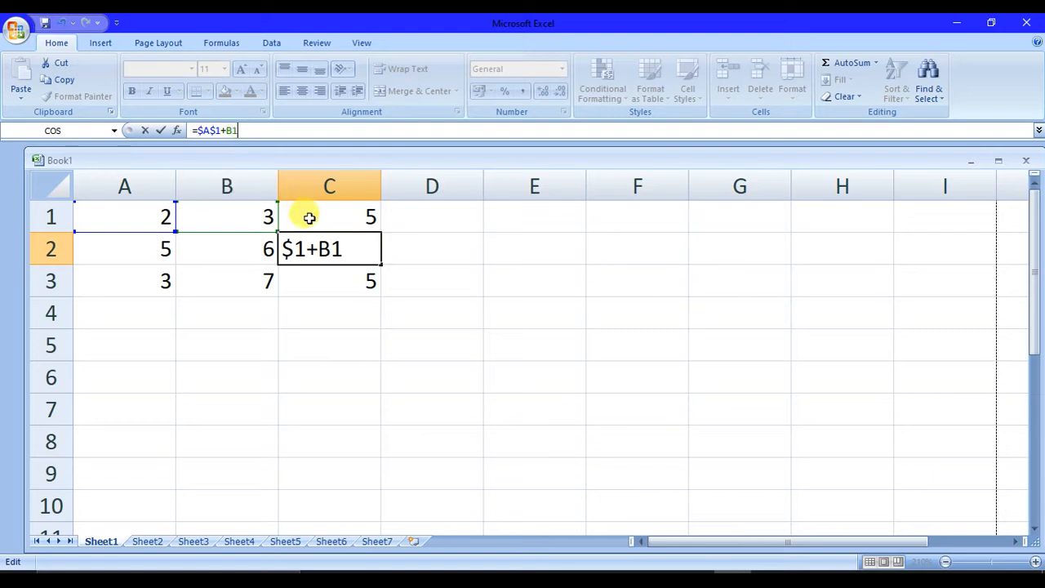
{"action": "key", "text": "F4"}
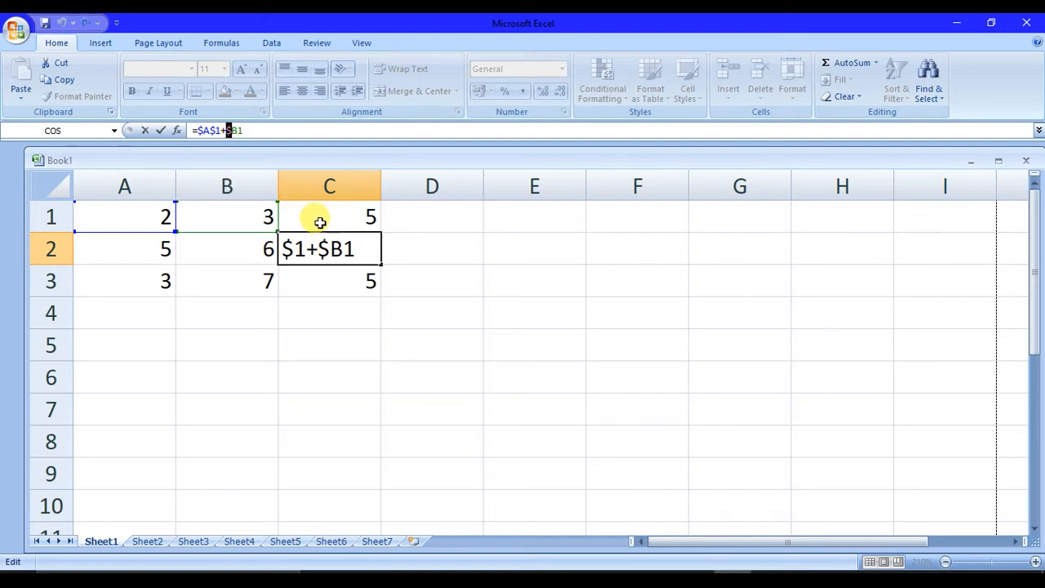
{"action": "key", "text": "F4"}
{"action": "key", "text": "F4"}
{"action": "key", "text": "ctrl+z"}
{"action": "key", "text": "ctrl+z"}
{"action": "key", "text": "ctrl+z"}
{"action": "key", "text": "ctrl+z"}
{"action": "left_click", "coordinate": [320, 222]}
{"action": "left_click", "coordinate": [330, 248]}
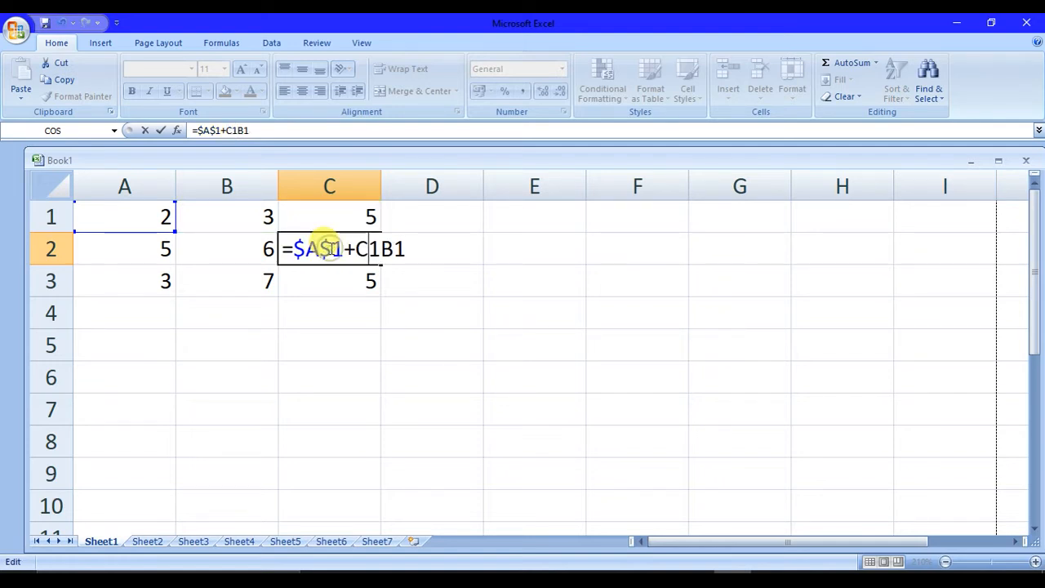
Step: Erase the formula in C2 and clear the contents of C3
{"action": "key", "text": "Delete"}
{"action": "key", "text": "Delete"}
{"action": "key", "text": "Delete"}
{"action": "key", "text": "BackSpace"}
{"action": "key", "text": "BackSpace"}
{"action": "key", "text": "BackSpace"}
{"action": "key", "text": "BackSpace"}
{"action": "key", "text": "BackSpace"}
{"action": "key", "text": "BackSpace"}
{"action": "key", "text": "BackSpace"}
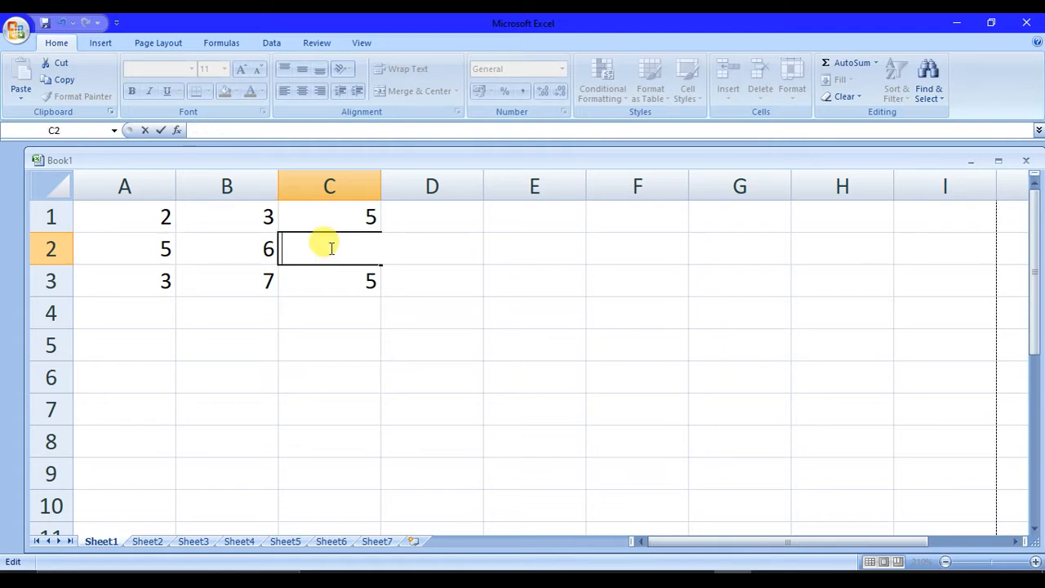
{"action": "key", "text": "Return"}
{"action": "key", "text": "Delete"}
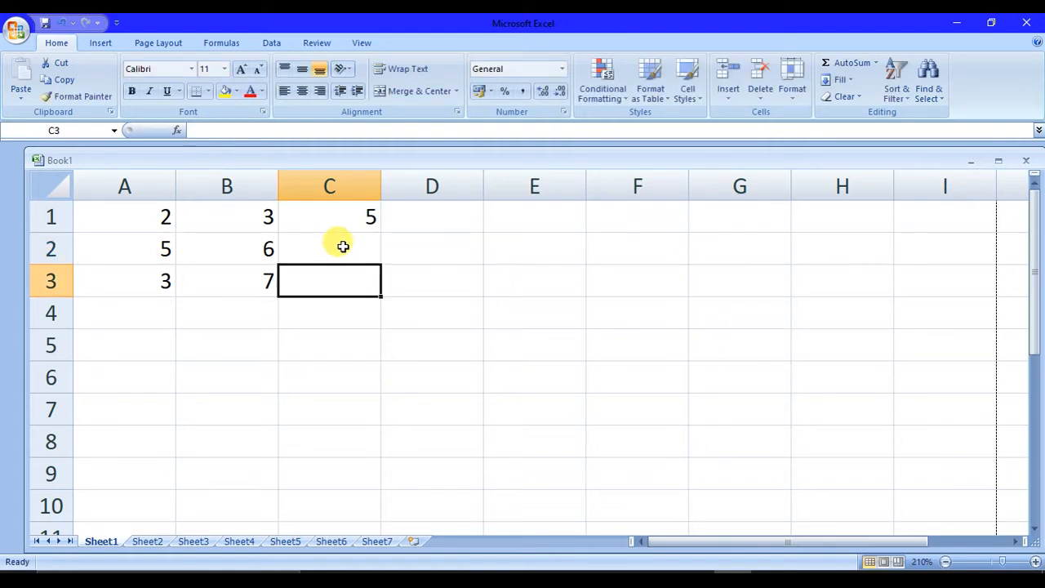
Step: Edit the formula in C1 into a mixed reference, making it =$A$1+B1
{"action": "left_click", "coordinate": [335, 211]}
{"action": "left_click", "coordinate": [259, 131]}
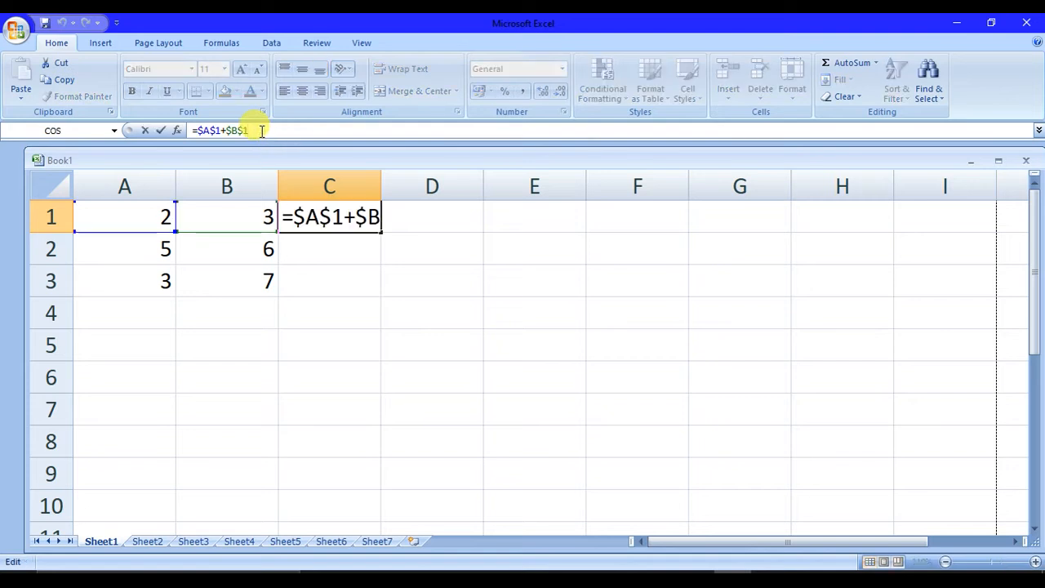
{"action": "key", "text": "Left"}
{"action": "key", "text": "BackSpace"}
{"action": "key", "text": "BackSpace"}
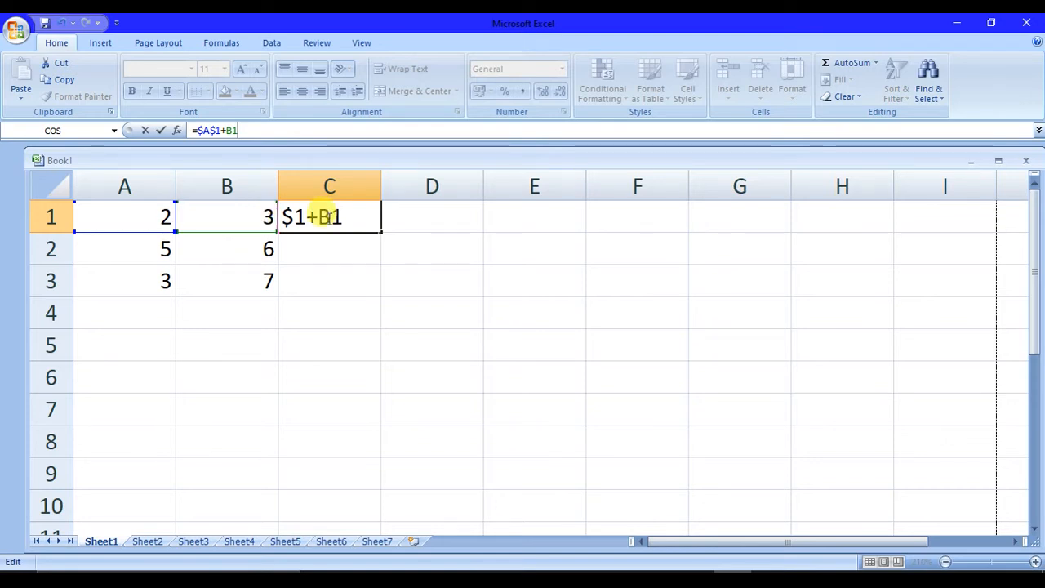
{"action": "key", "text": "Return"}
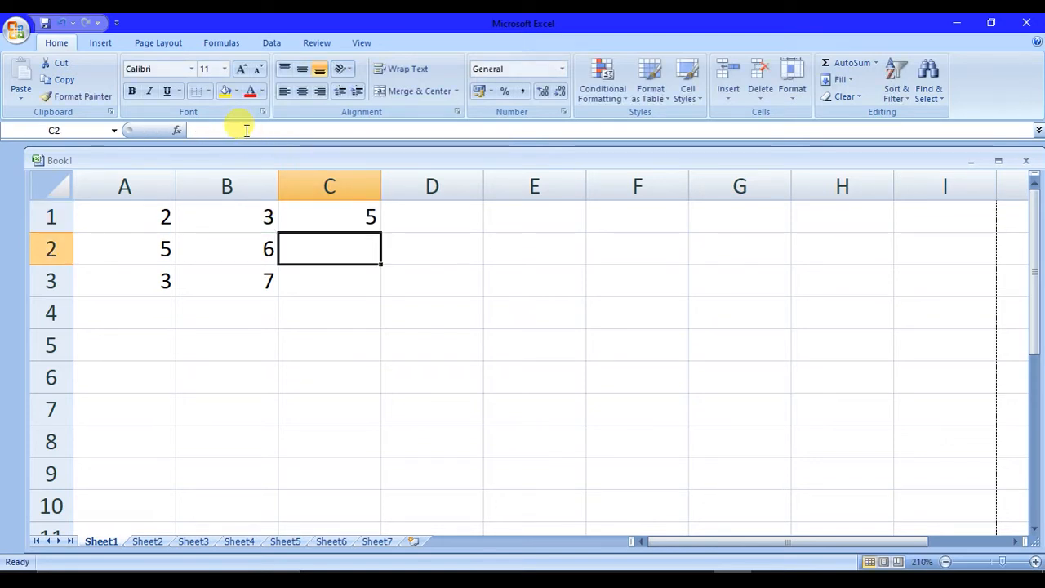
Step: Copy the mixed-reference formula from C1 and paste it into C2 and C3
{"action": "left_click", "coordinate": [349, 222]}
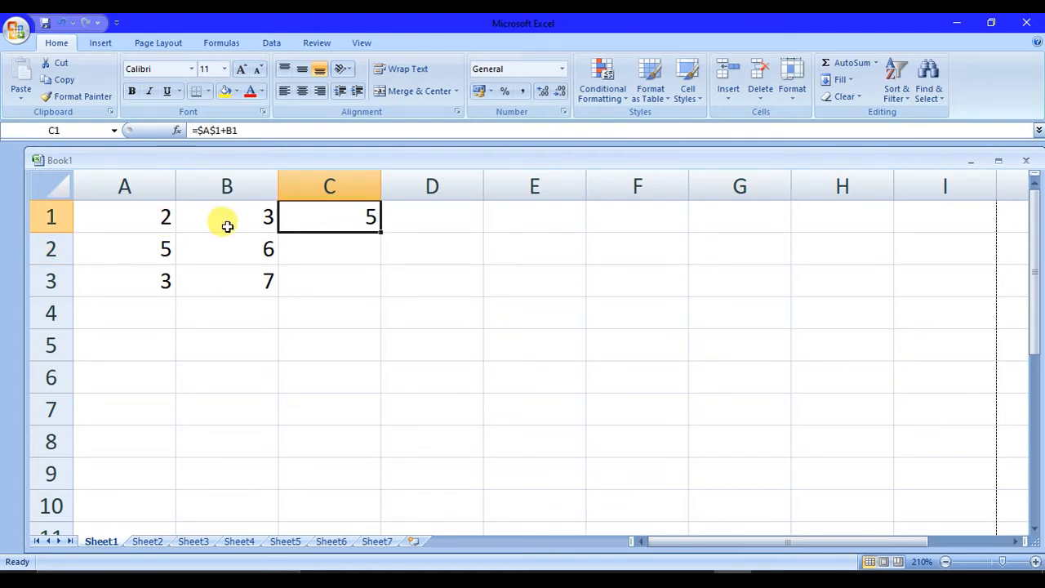
{"action": "right_click", "coordinate": [308, 210]}
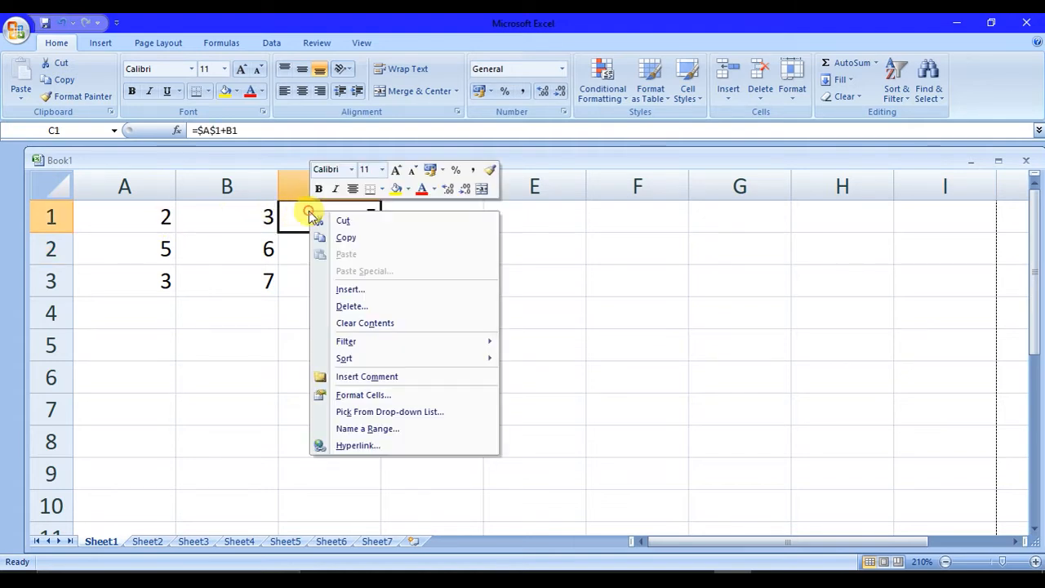
{"action": "left_click", "coordinate": [344, 239]}
{"action": "left_click", "coordinate": [338, 243]}
{"action": "right_click", "coordinate": [337, 248]}
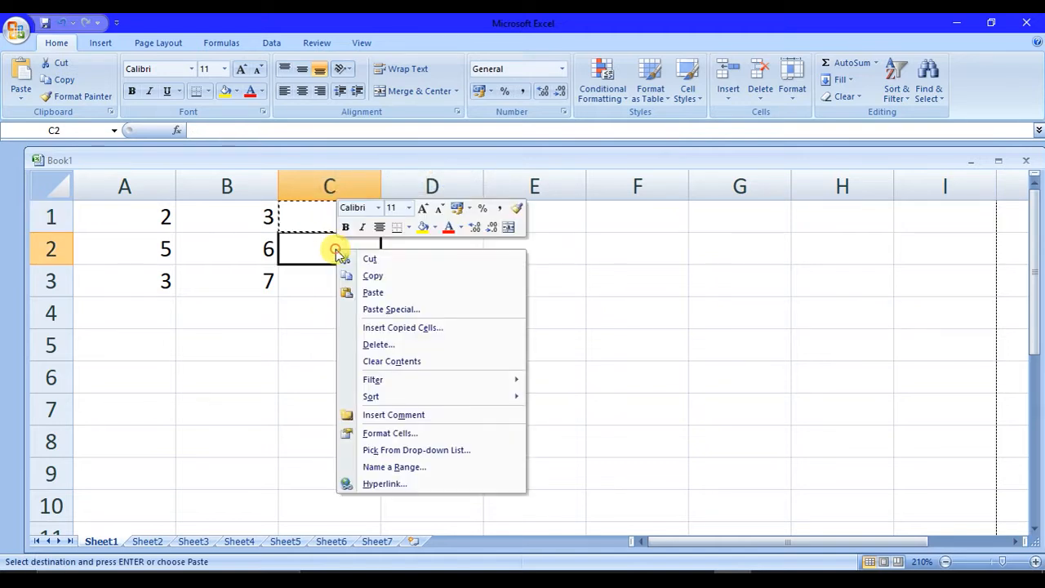
{"action": "left_click", "coordinate": [380, 292]}
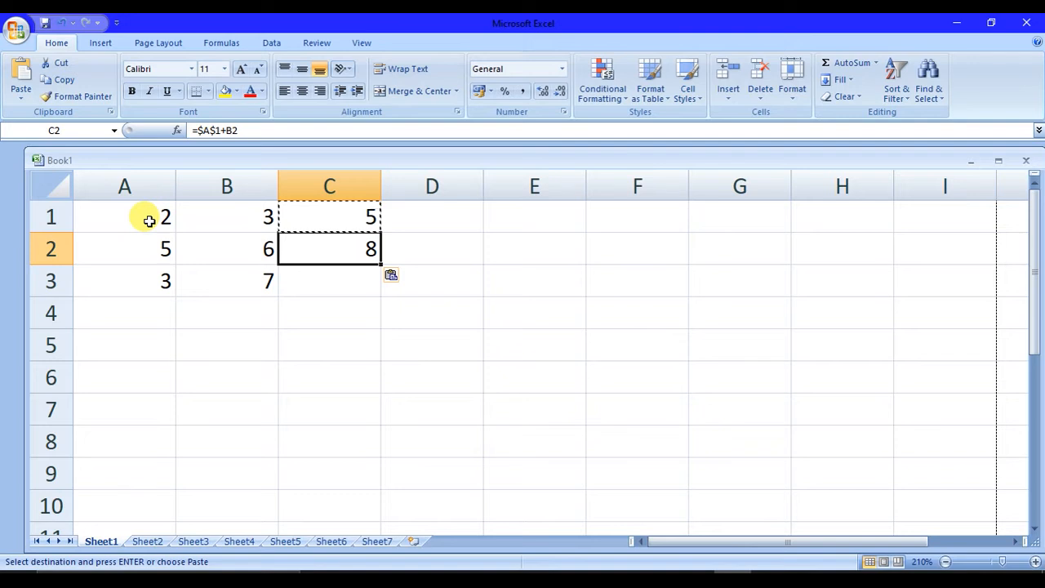
{"action": "left_click", "coordinate": [331, 298]}
{"action": "right_click", "coordinate": [330, 292]}
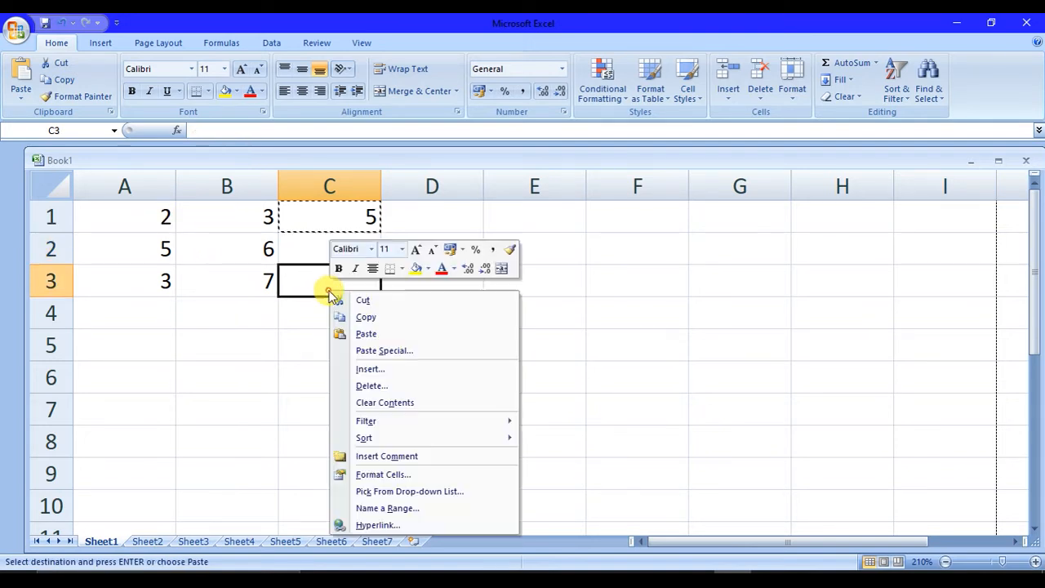
{"action": "left_click", "coordinate": [367, 332]}
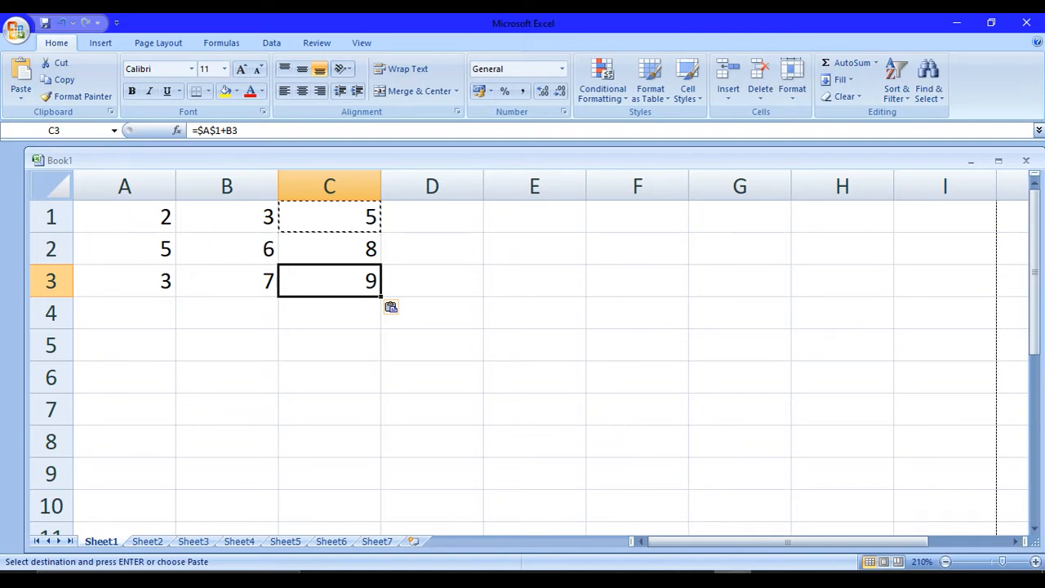
Step: Switch to 7 Chapter 2.pdf in the browser and read the Functions Library section below Mixed Reference
{"action": "left_click", "coordinate": [649, 490]}
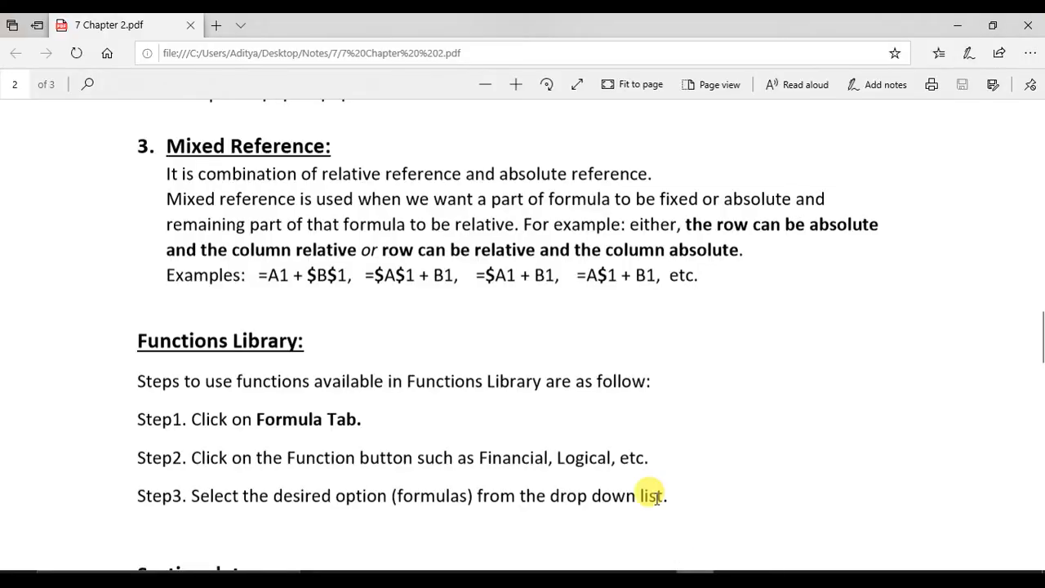
{"action": "scroll", "coordinate": [627, 431], "scroll_direction": "down", "scroll_amount": 3}
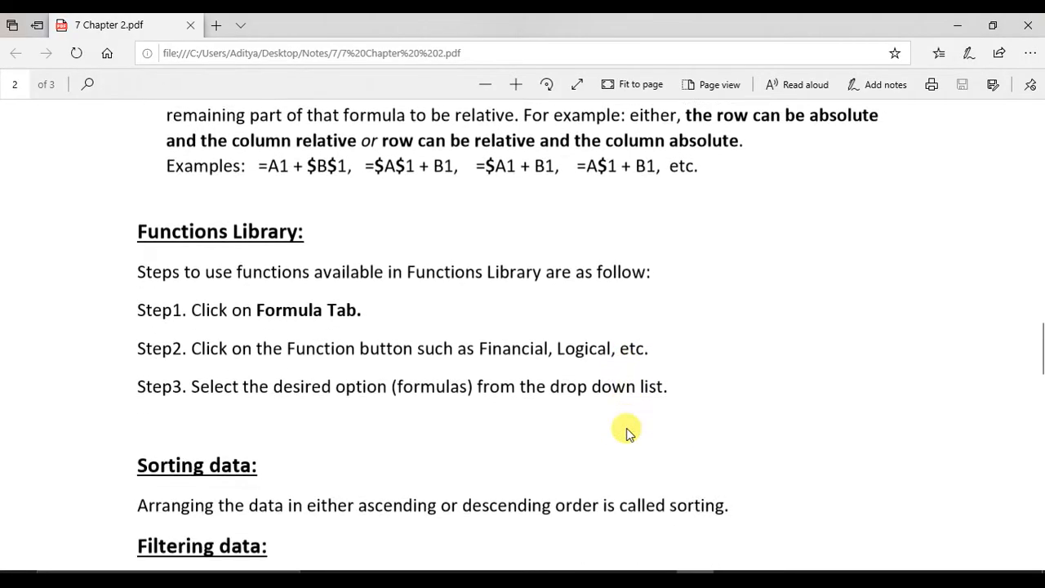
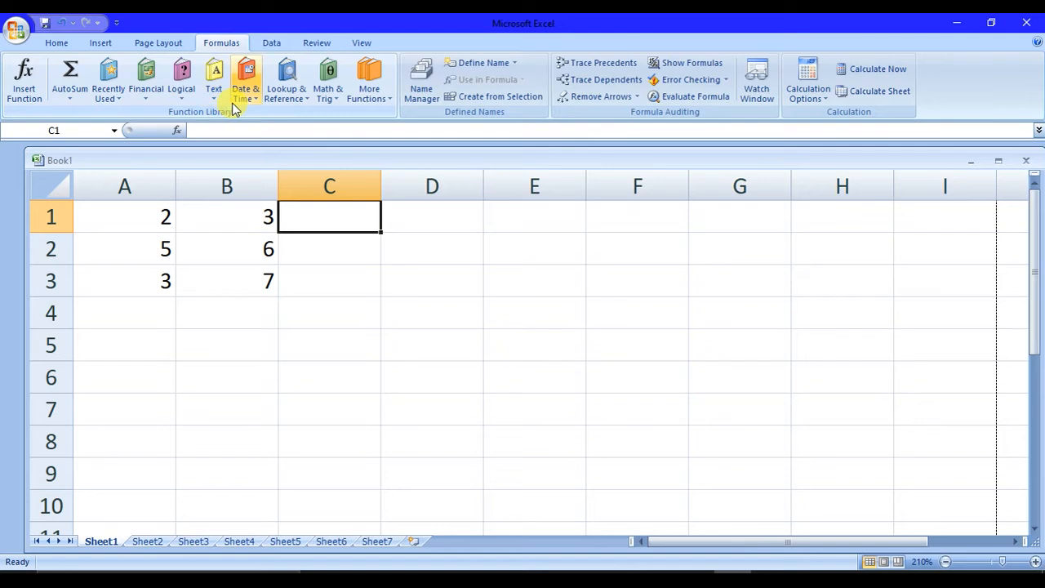
Step: In Excel, browse the Math & Trig, Text, Date & Time, Logical and Financial function lists of the Function Library
{"action": "left_click", "coordinate": [333, 101]}
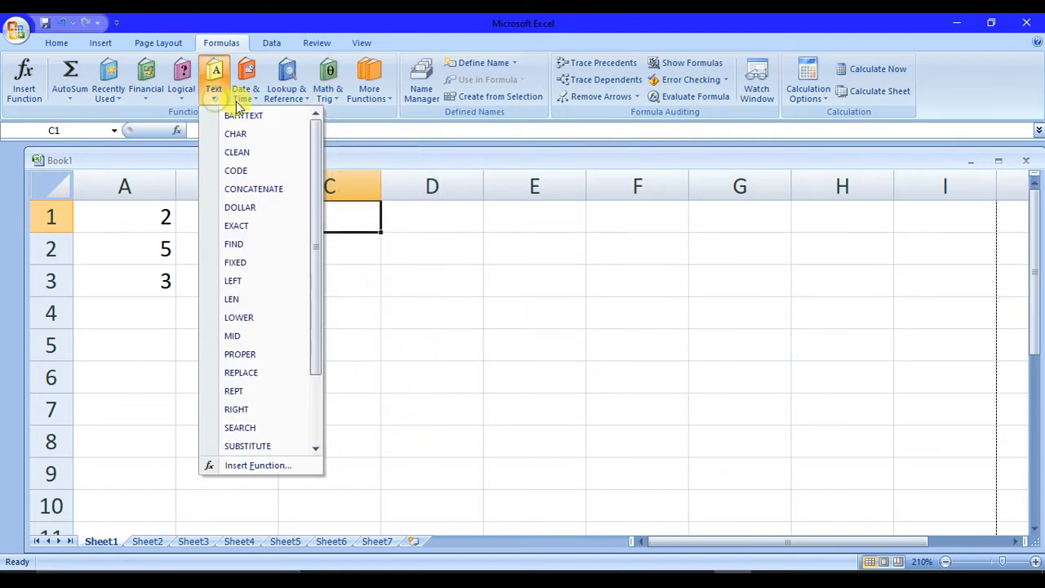
{"action": "mouse_move", "coordinate": [236, 101]}
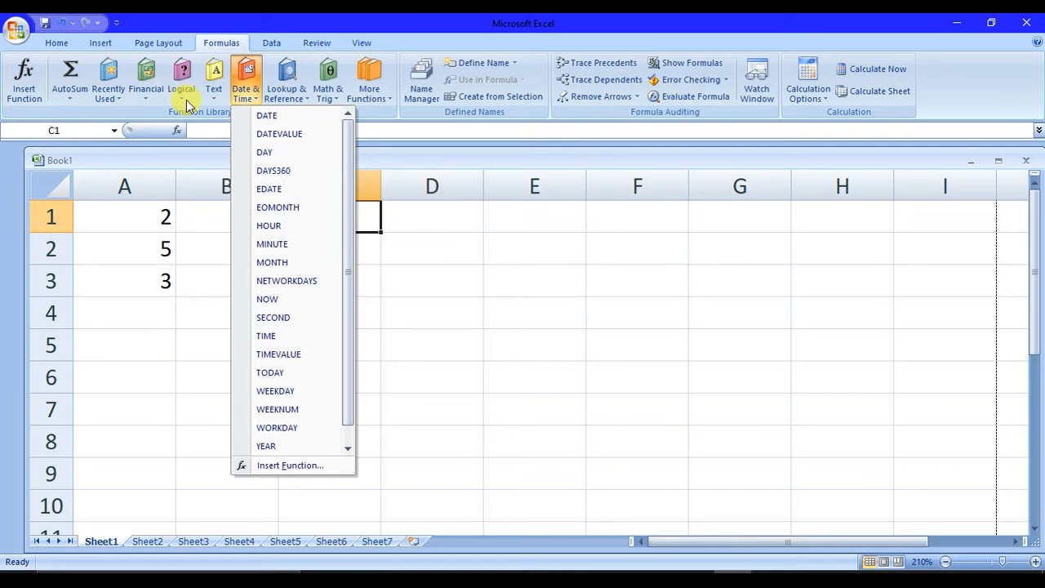
{"action": "mouse_move", "coordinate": [186, 100]}
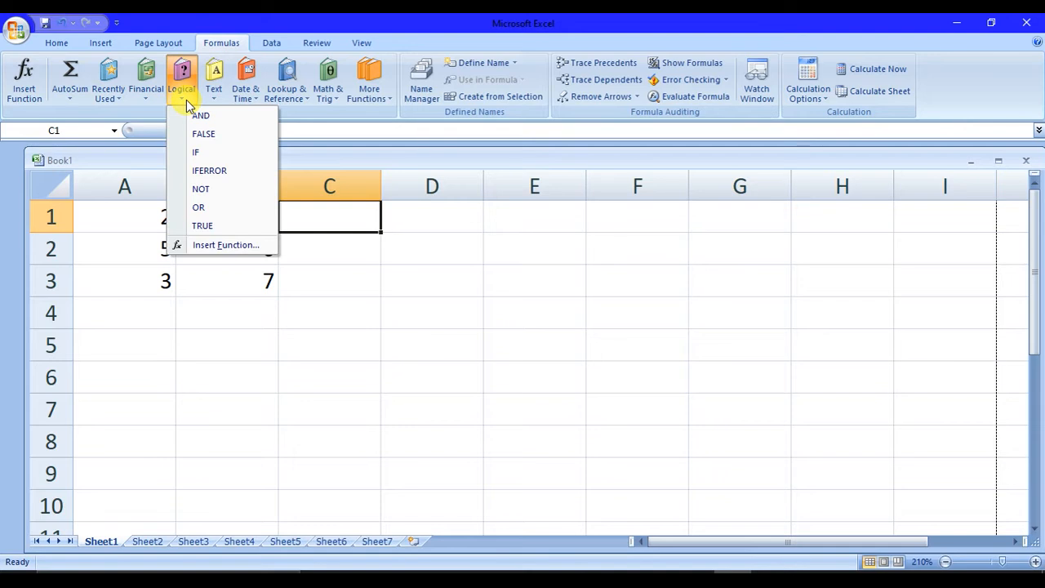
{"action": "mouse_move", "coordinate": [146, 96]}
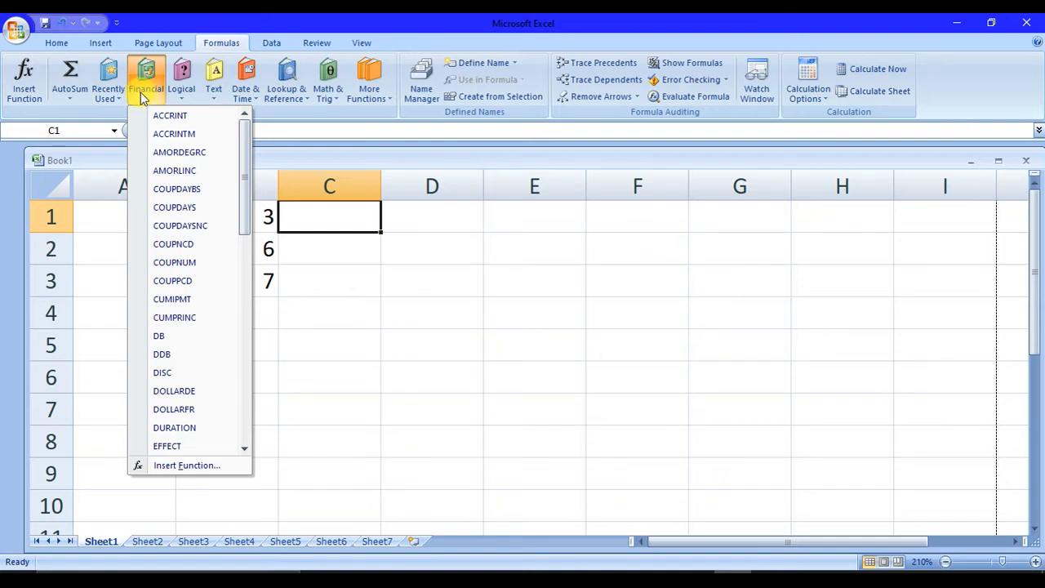
{"action": "left_click", "coordinate": [144, 98]}
{"action": "left_click", "coordinate": [147, 101]}
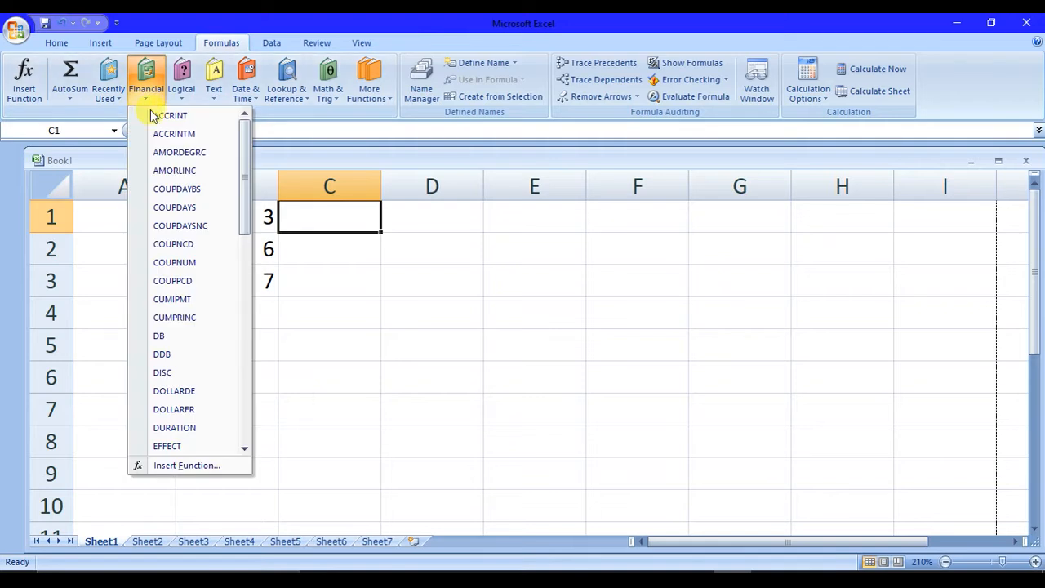
Step: Insert the COS function from the Math & Trig category into C1 with 30 as its number
{"action": "left_click", "coordinate": [330, 98]}
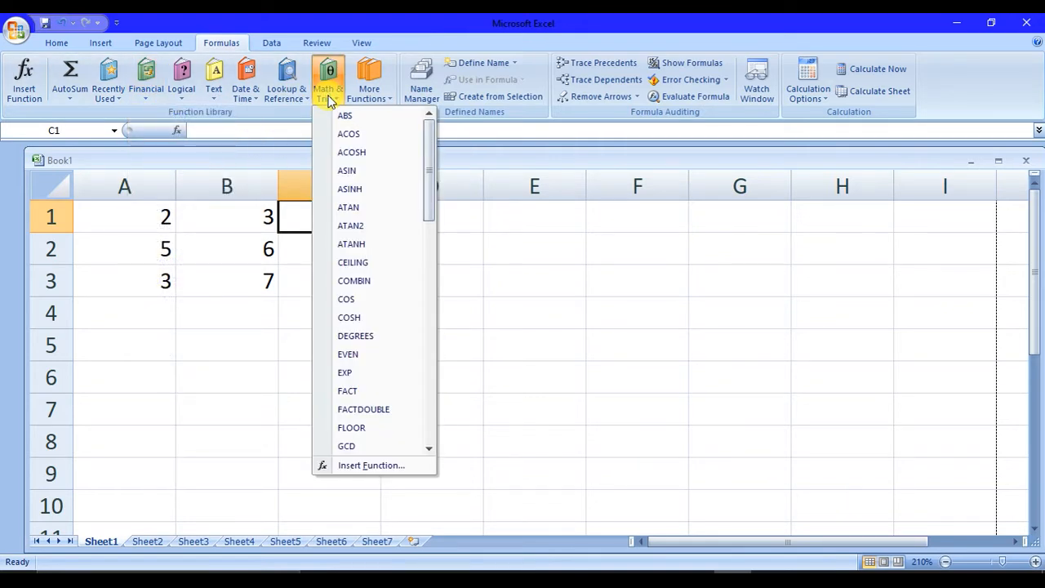
{"action": "left_click", "coordinate": [348, 300]}
{"action": "type", "text": "30"}
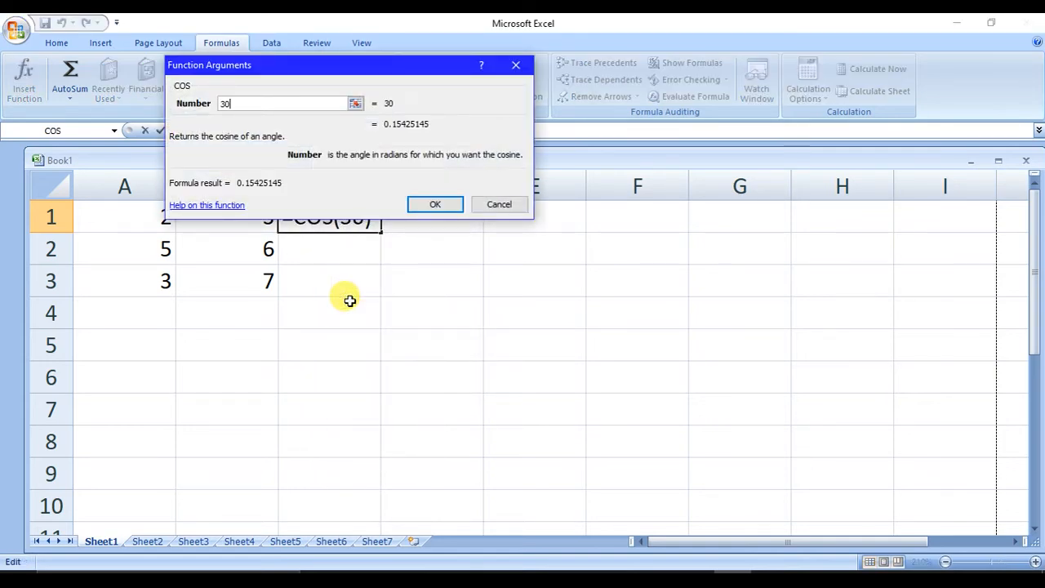
{"action": "left_click", "coordinate": [435, 206]}
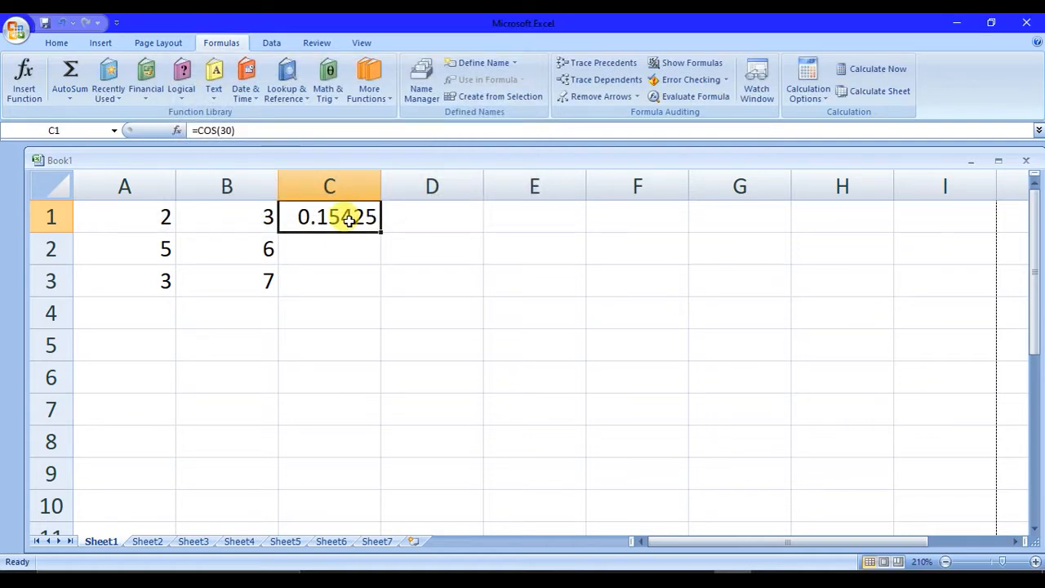
Step: Clear the COS formula from C1 and insert an AutoSum of A1:B1 there
{"action": "key", "text": "Delete"}
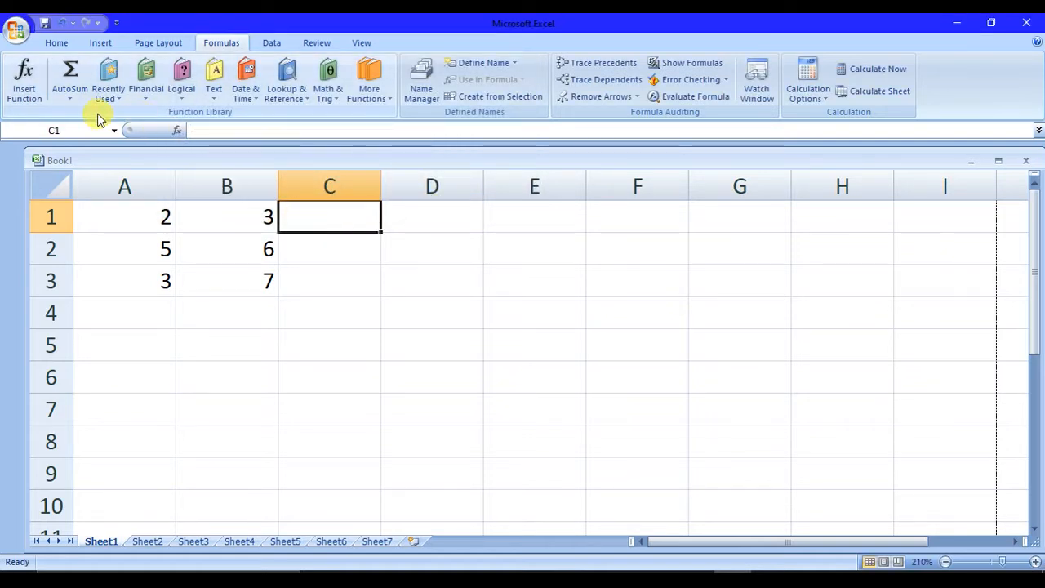
{"action": "left_click", "coordinate": [71, 102]}
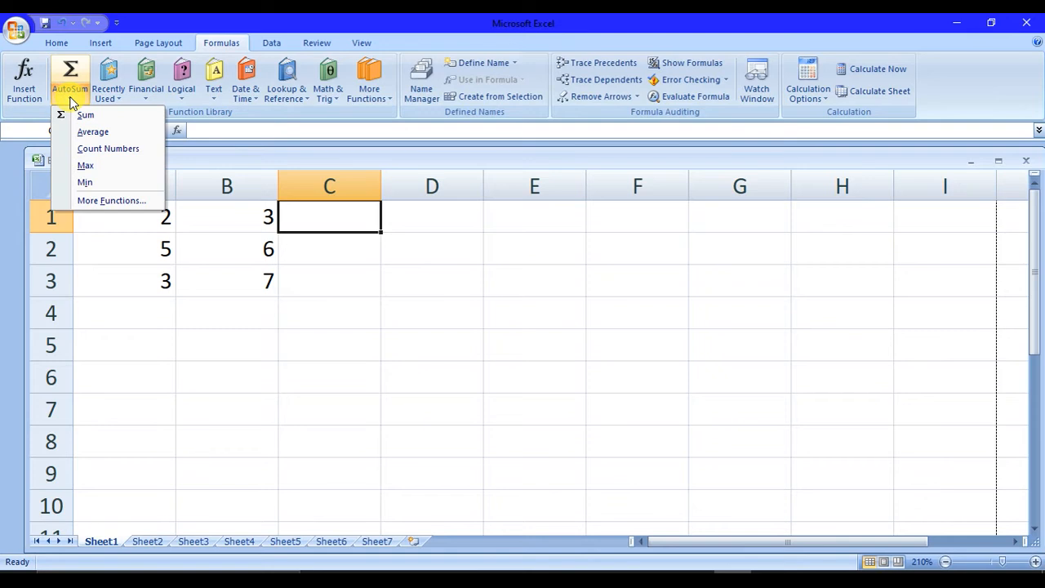
{"action": "left_click", "coordinate": [90, 115]}
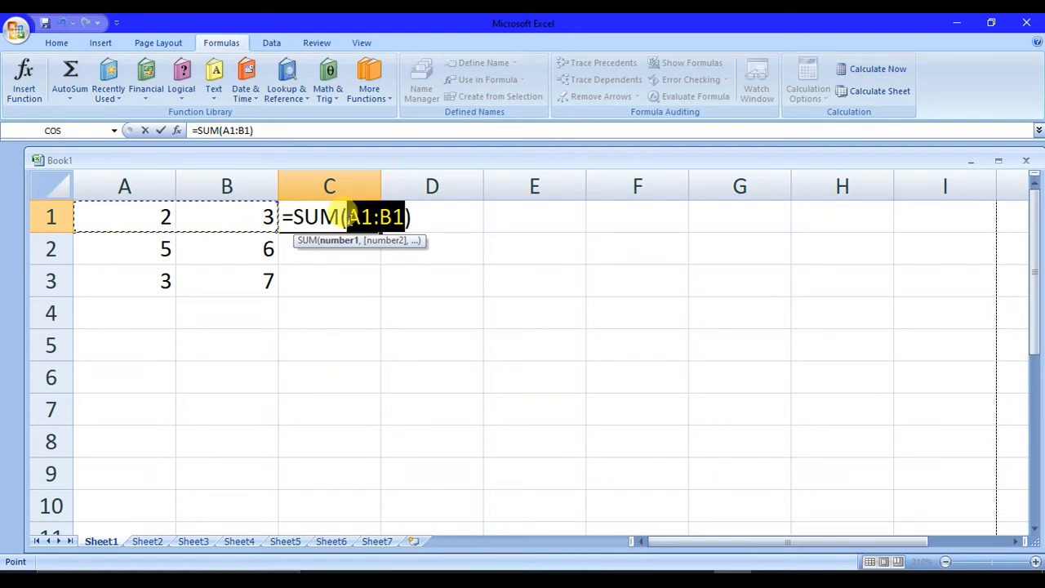
{"action": "key", "text": "Return"}
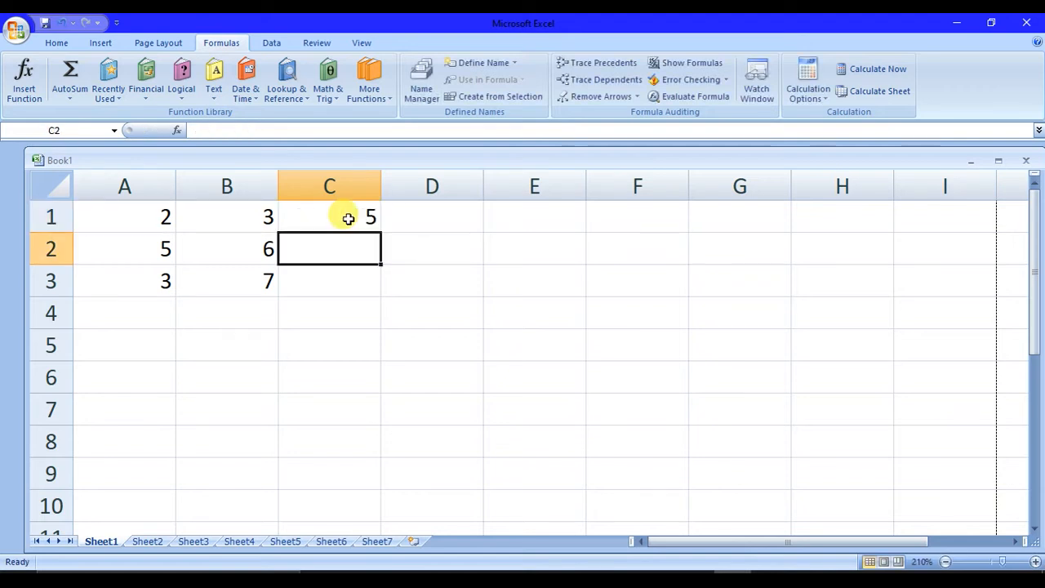
Step: Fill the SUM formula from C1 down to C3 and check the copied formulas in C2 and C3
{"action": "left_click", "coordinate": [347, 219]}
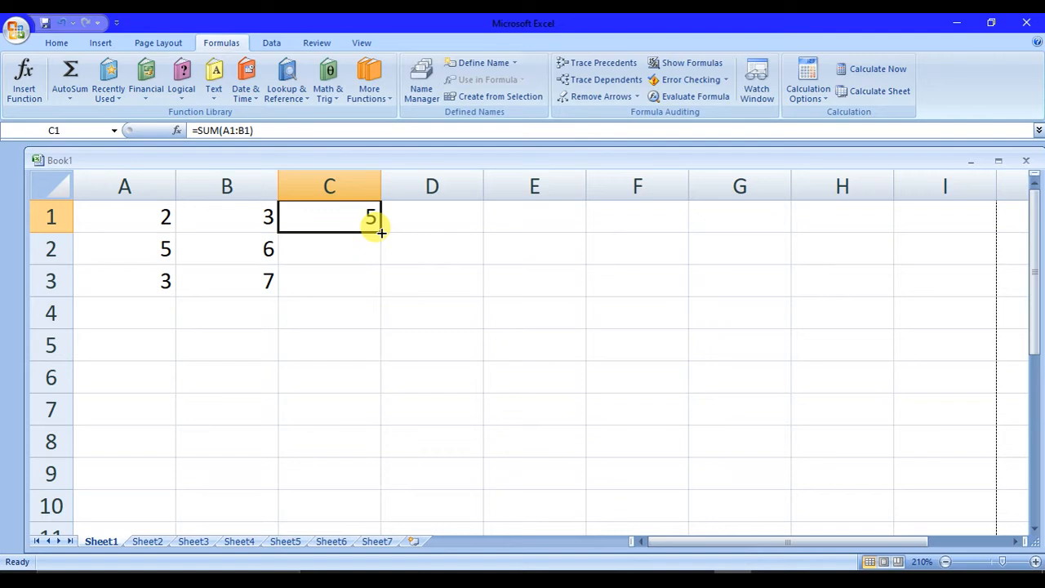
{"action": "left_click_drag", "start_coordinate": [382, 233], "coordinate": [376, 285]}
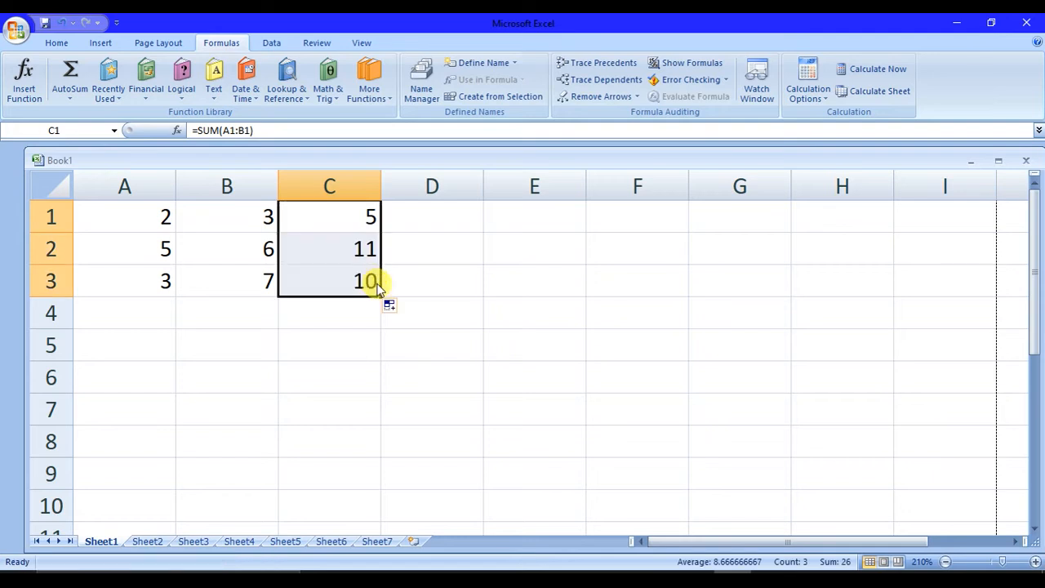
{"action": "left_click", "coordinate": [346, 237]}
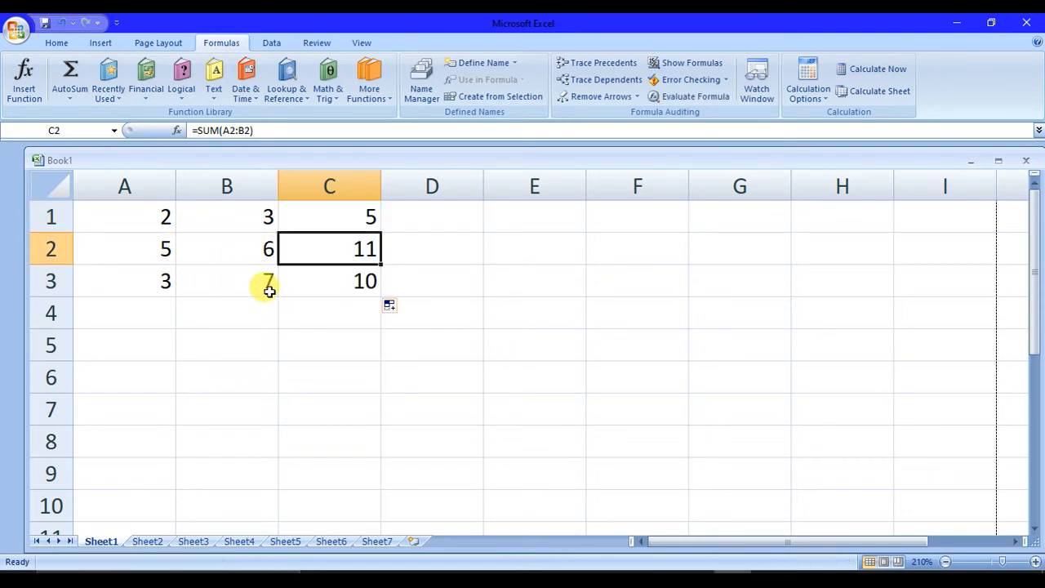
{"action": "left_click", "coordinate": [300, 286]}
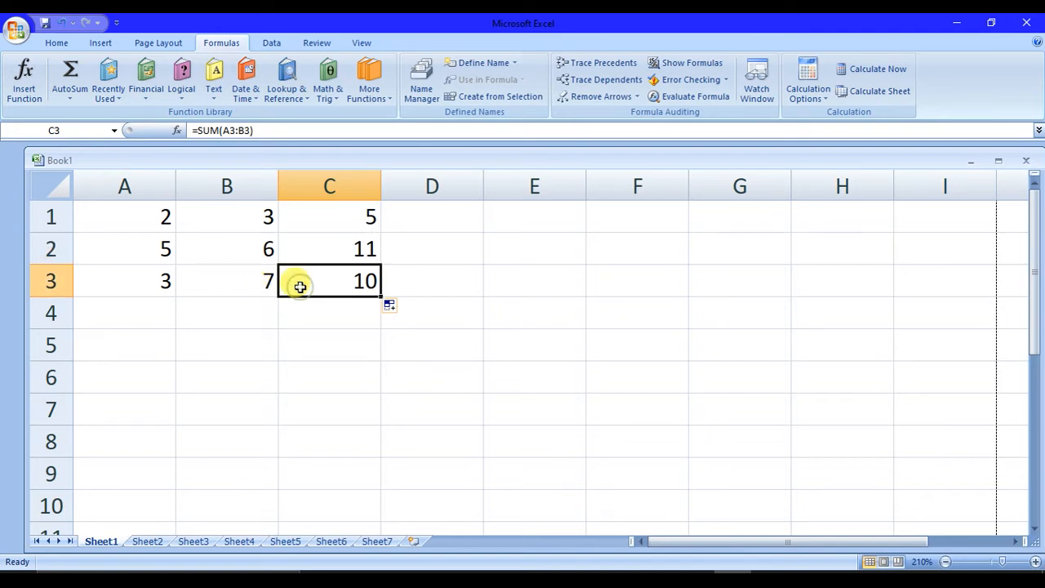
Step: Enter 1, 2 and 3 in D1:D3 and extend the number series down to D8
{"action": "left_click", "coordinate": [450, 215]}
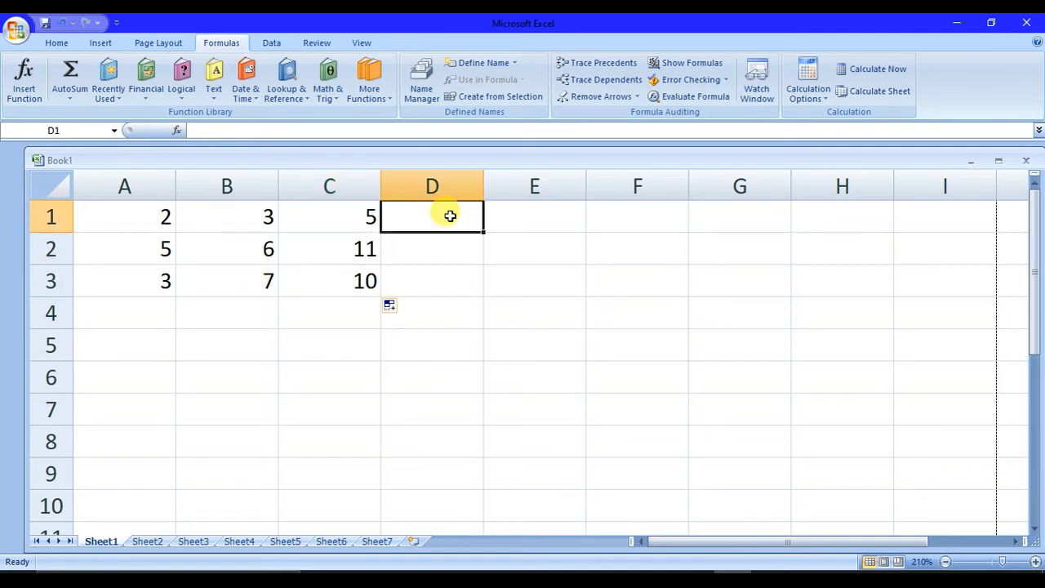
{"action": "type", "text": "1"}
{"action": "key", "text": "Return"}
{"action": "type", "text": "2"}
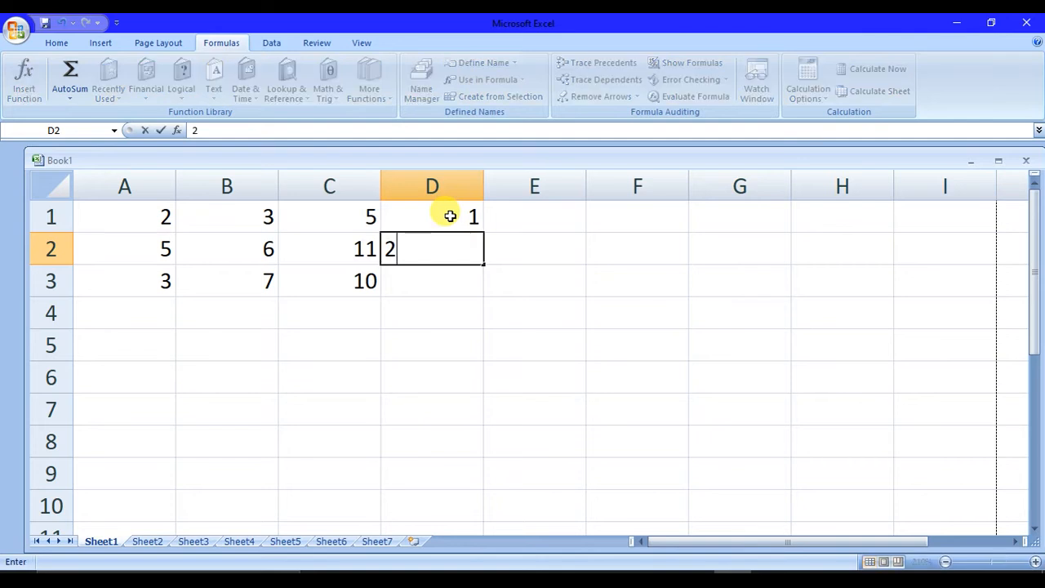
{"action": "key", "text": "Return"}
{"action": "type", "text": "3"}
{"action": "left_click", "coordinate": [450, 217]}
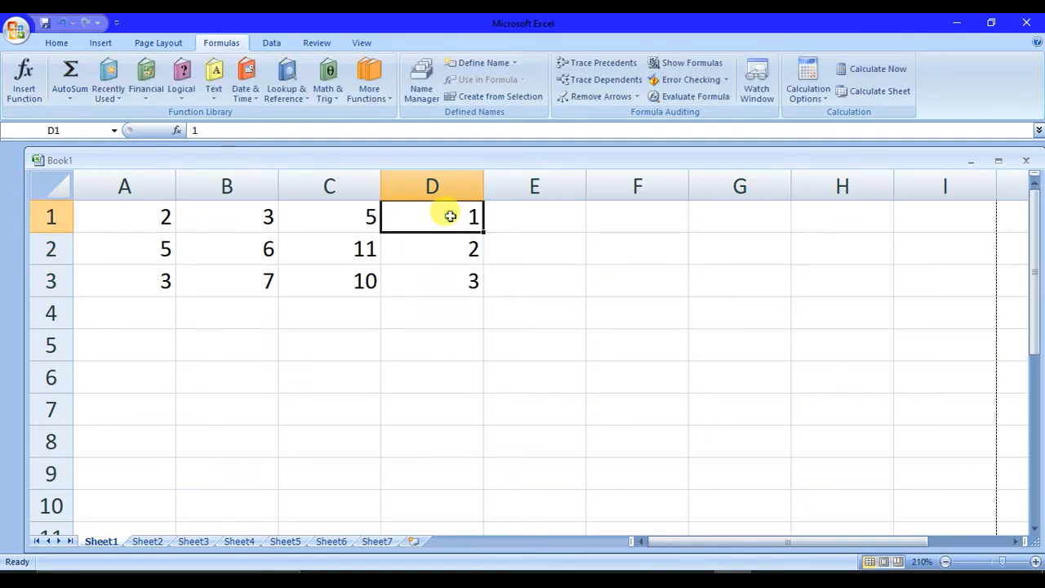
{"action": "left_click_drag", "start_coordinate": [451, 218], "coordinate": [486, 454]}
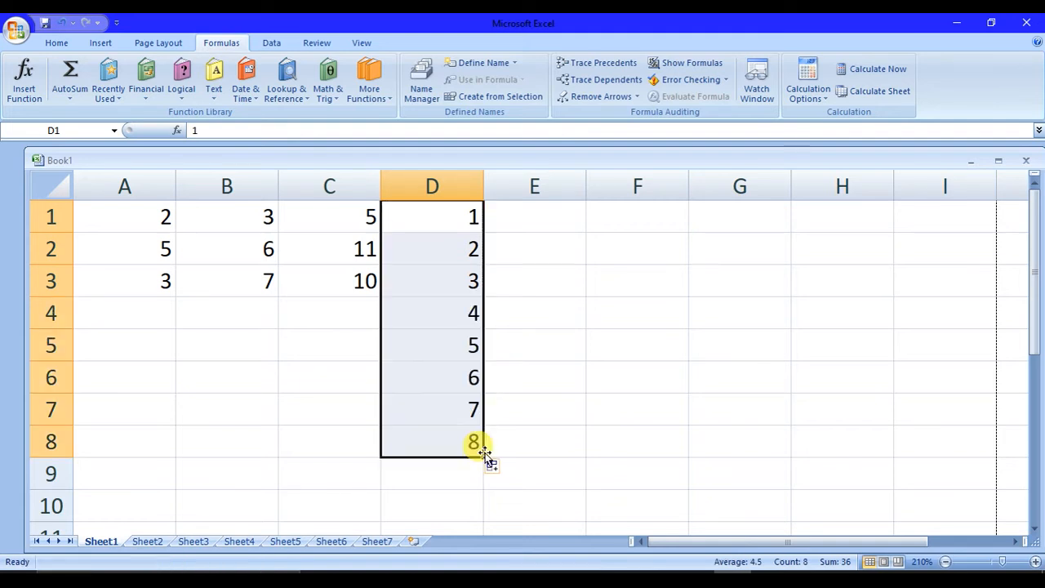
Step: Undo the series fill in column D and clear the numbers from D1:D3
{"action": "key", "text": "ctrl+z"}
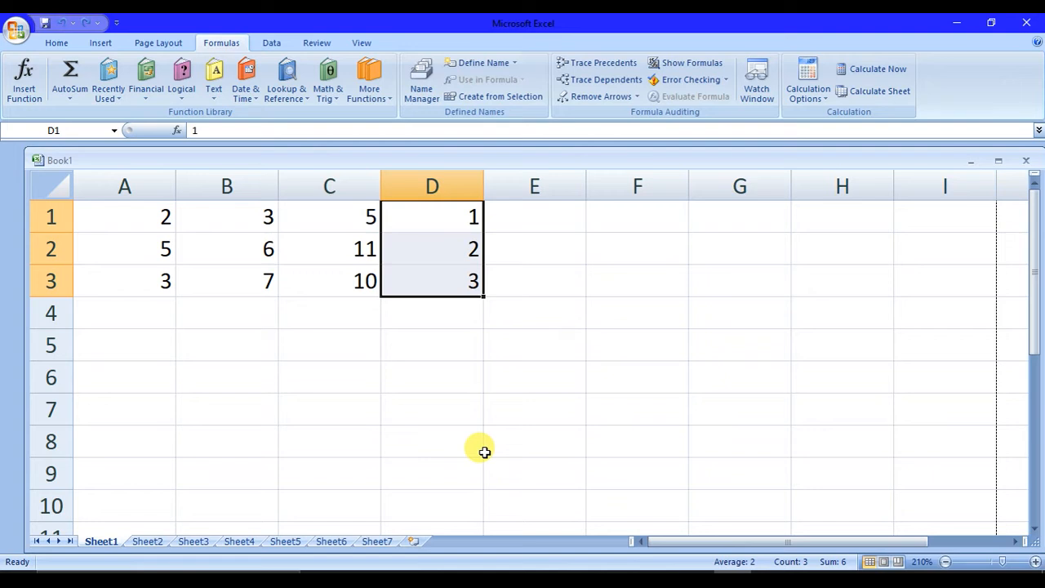
{"action": "key", "text": "BackSpace"}
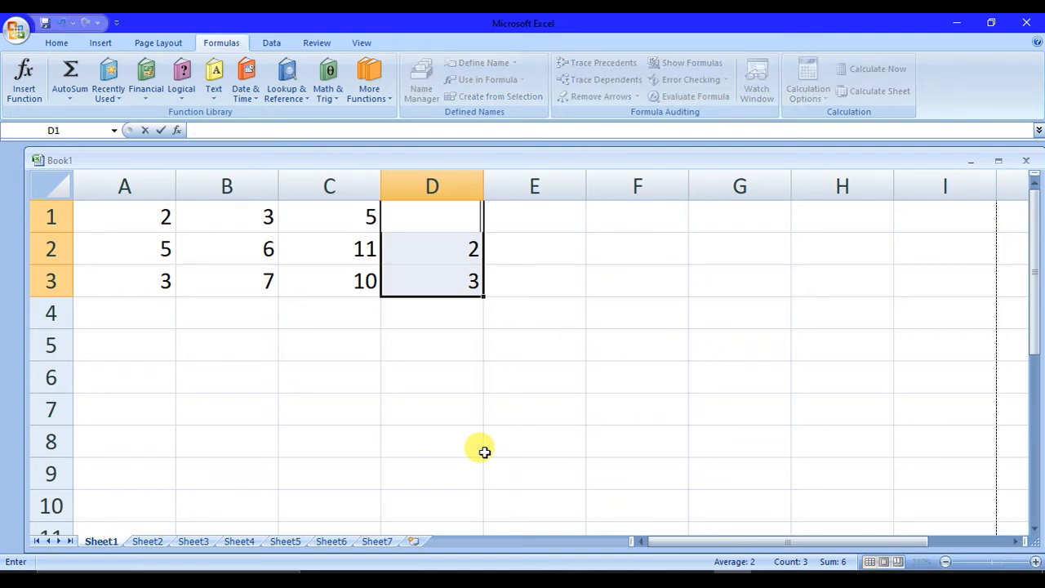
{"action": "key", "text": "Down"}
{"action": "key", "text": "BackSpace"}
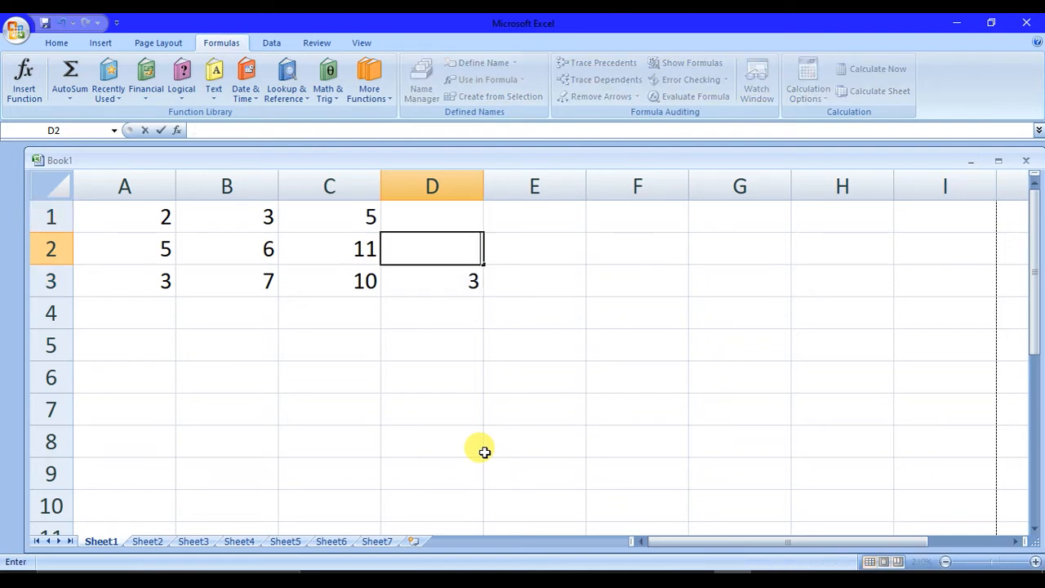
{"action": "left_click", "coordinate": [466, 282]}
{"action": "key", "text": "Delete"}
Step: Enter 2, 4 and 6 in D1:D3 and extend the even-number series down to D10
{"action": "left_click", "coordinate": [456, 231]}
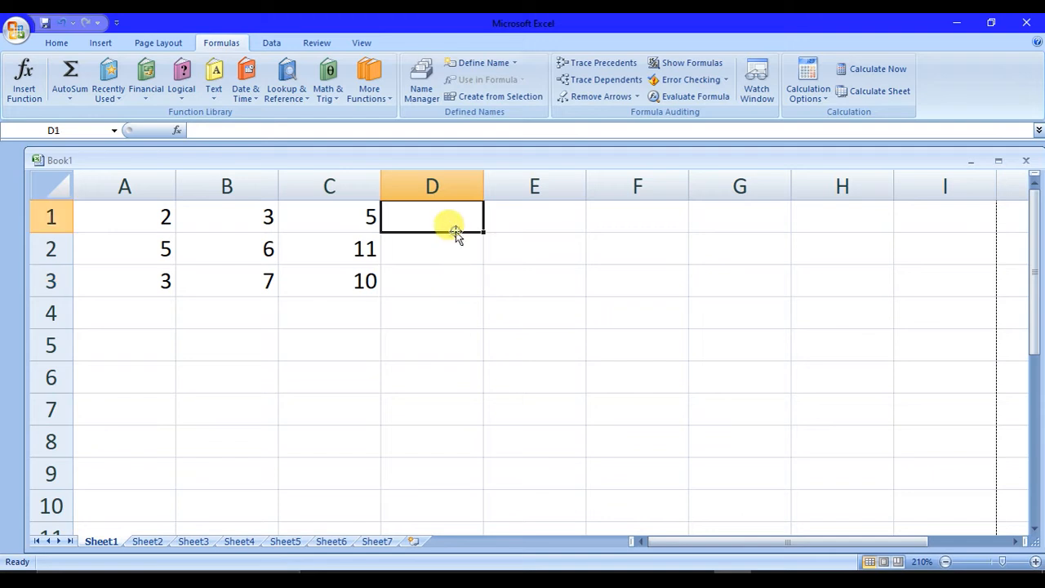
{"action": "type", "text": "2"}
{"action": "key", "text": "Return"}
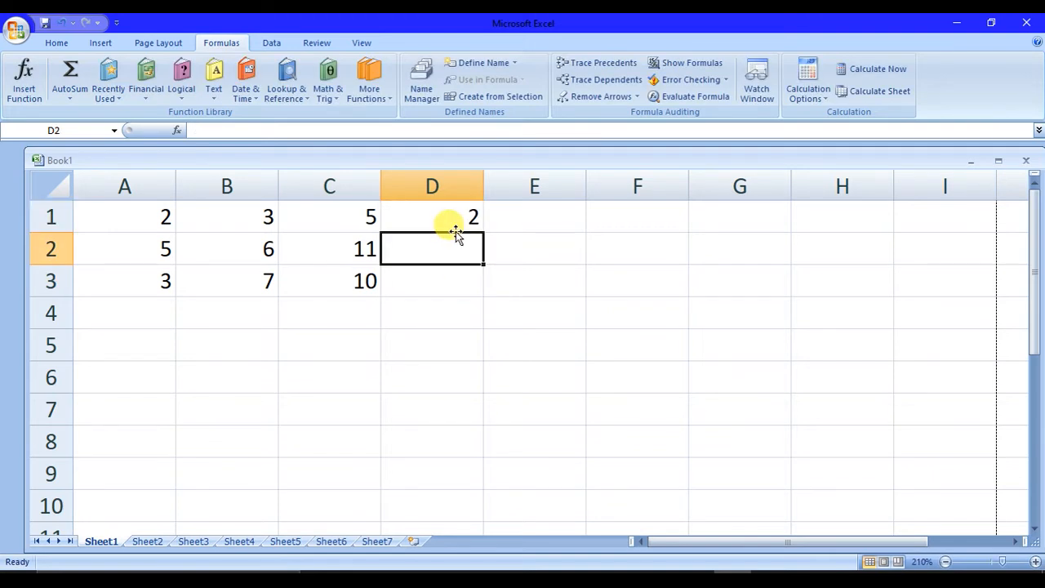
{"action": "type", "text": "4"}
{"action": "key", "text": "Return"}
{"action": "type", "text": "6"}
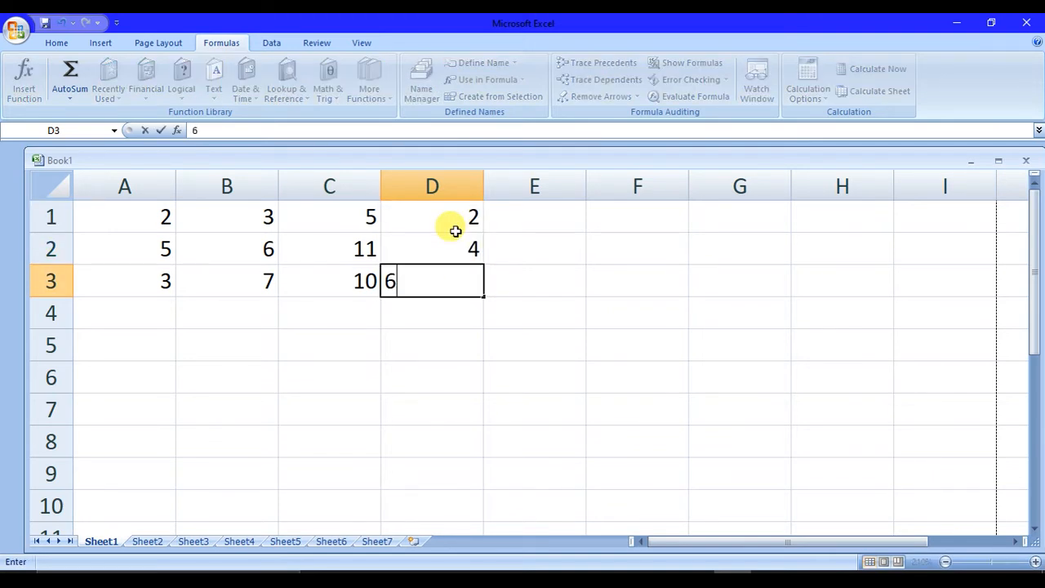
{"action": "left_click", "coordinate": [455, 226]}
{"action": "left_click_drag", "start_coordinate": [458, 223], "coordinate": [484, 379]}
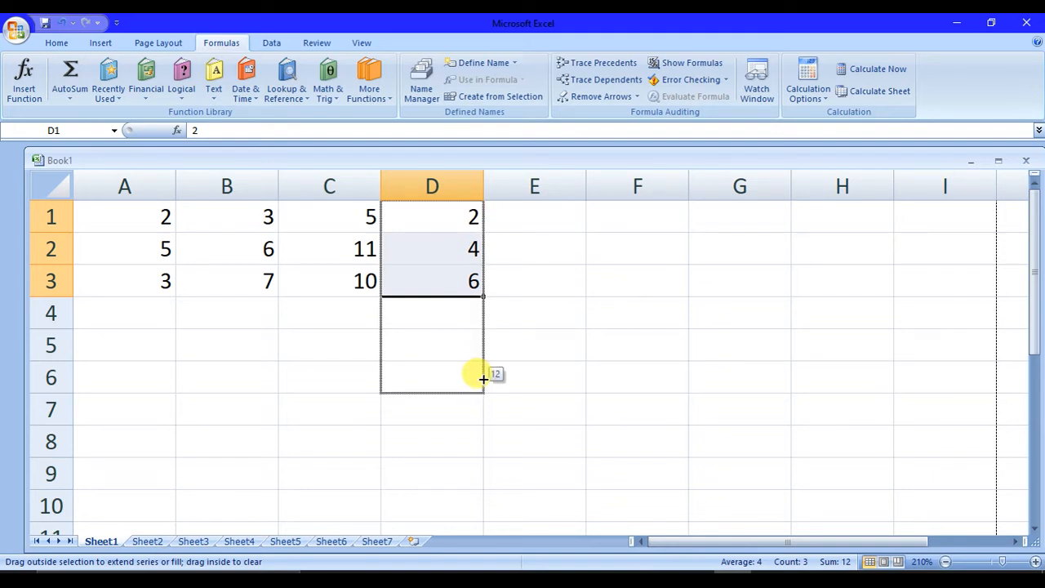
{"action": "left_click_drag", "start_coordinate": [484, 379], "coordinate": [474, 502]}
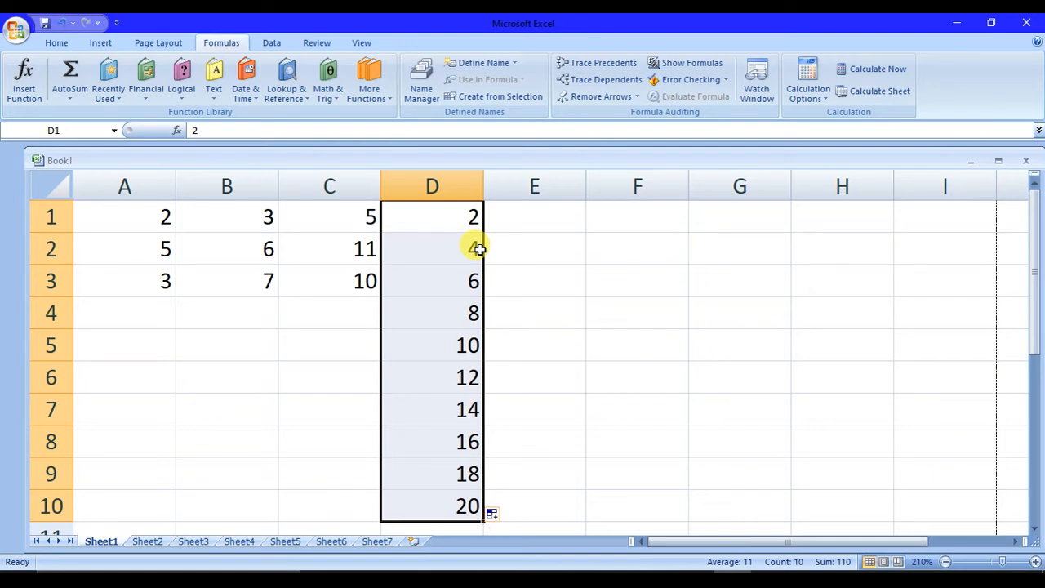
Step: Undo the even-number series fill and the entries in D1:D3
{"action": "key", "text": "ctrl+z"}
{"action": "key", "text": "ctrl+z"}
{"action": "key", "text": "ctrl+z"}
{"action": "key", "text": "ctrl+z"}
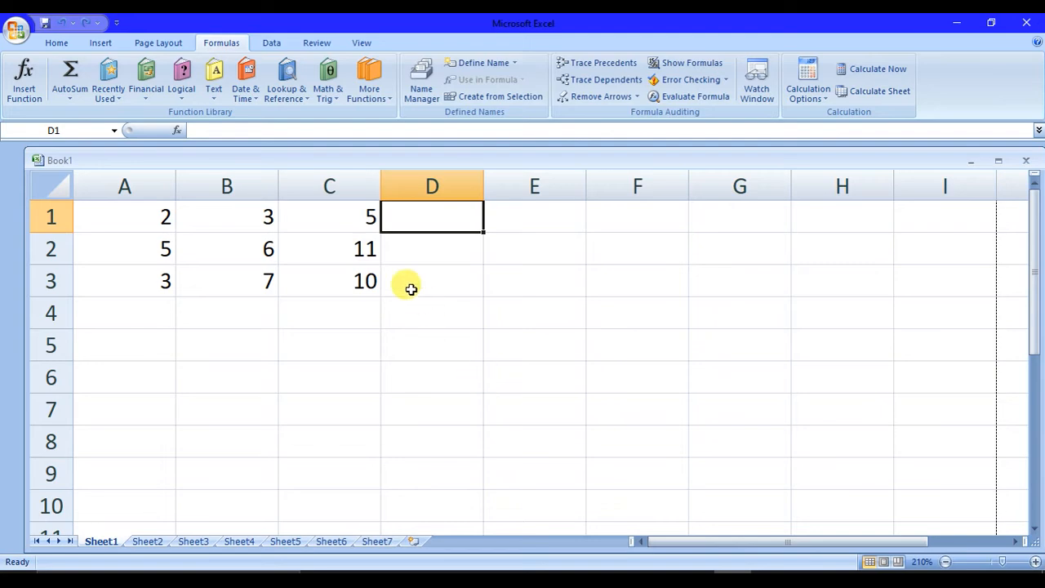
Step: Switch to 7 Chapter 2.pdf in the browser and read further down the chapter
{"action": "left_click", "coordinate": [719, 571]}
{"action": "scroll", "coordinate": [466, 385], "scroll_direction": "down", "scroll_amount": 2}
{"action": "scroll", "coordinate": [467, 385], "scroll_direction": "down", "scroll_amount": 2}
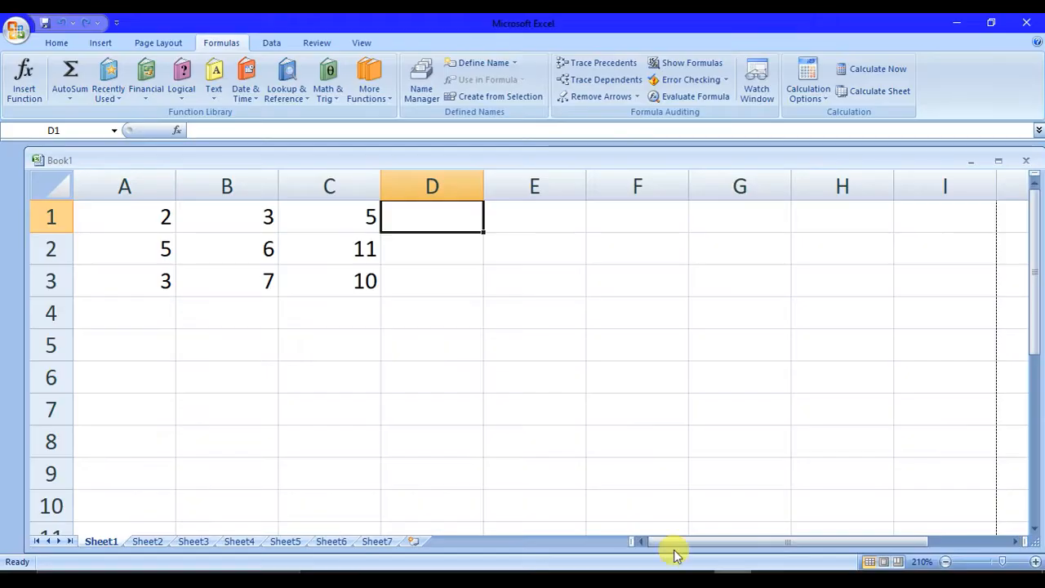
Step: In Excel, select the values in A1:A3 and examine the Sort & Filter commands available for them
{"action": "left_click", "coordinate": [160, 219]}
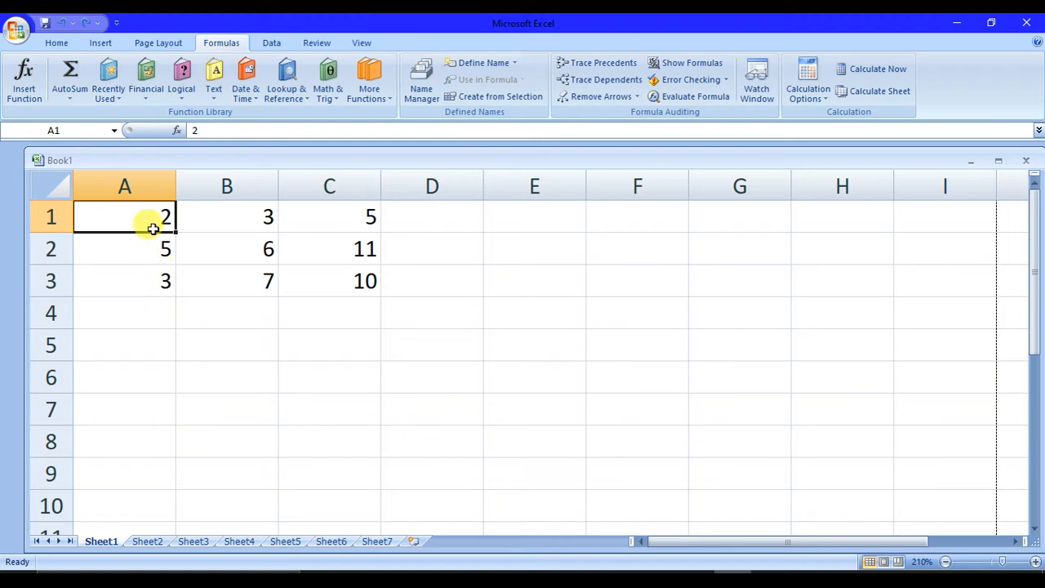
{"action": "left_click_drag", "start_coordinate": [147, 217], "coordinate": [145, 273]}
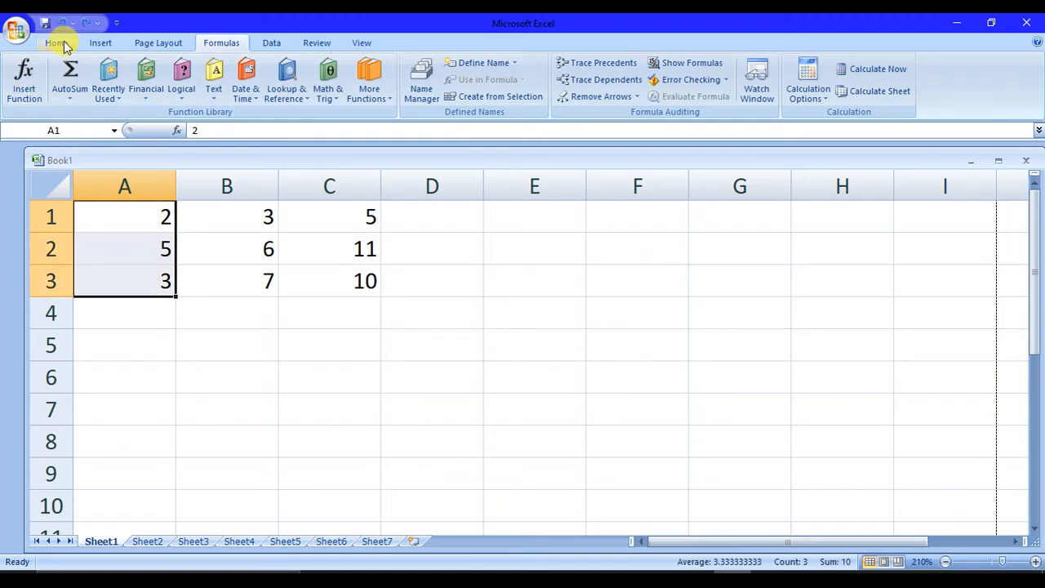
{"action": "left_click", "coordinate": [59, 43]}
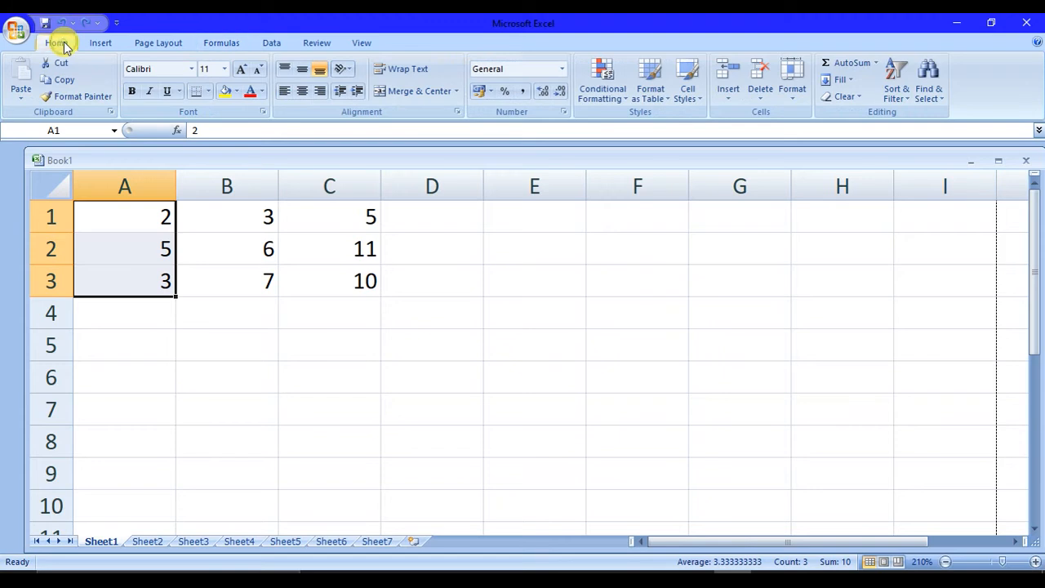
{"action": "left_click", "coordinate": [271, 42]}
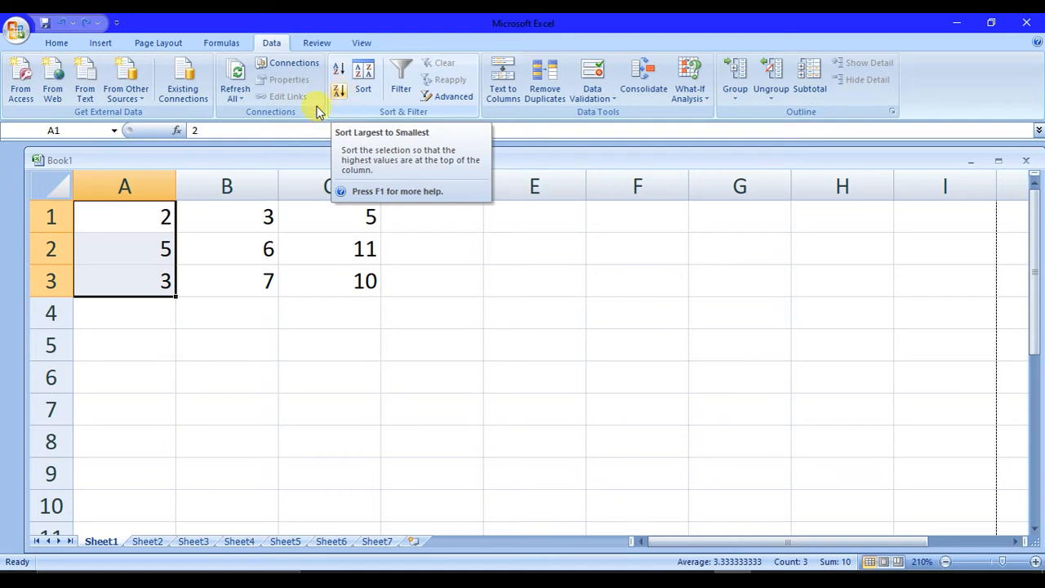
Step: Demonstrate selecting the whole sheet, rows 1 and 3, and columns A and B, ending with column A selected
{"action": "left_click", "coordinate": [145, 204]}
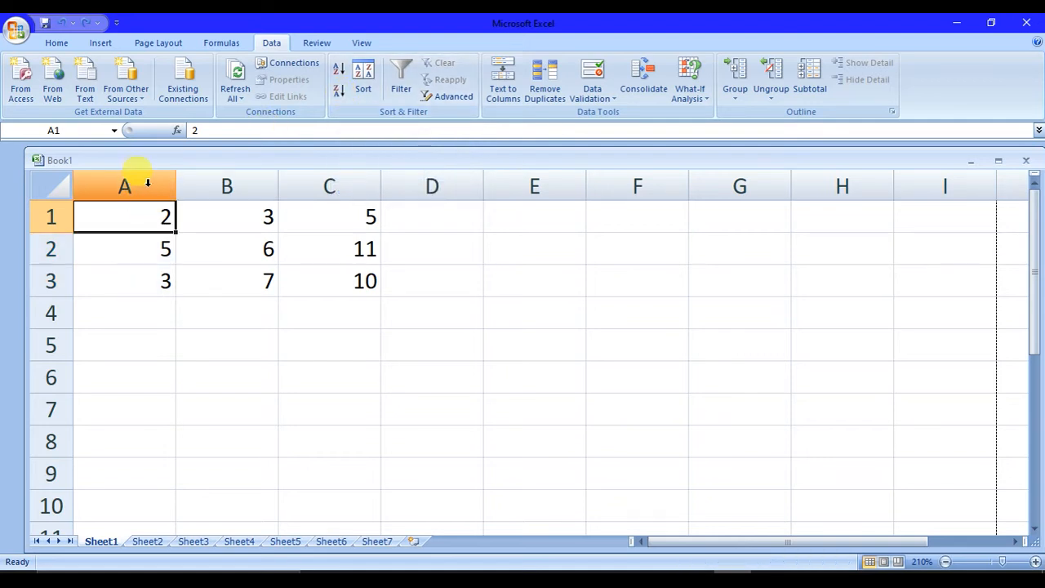
{"action": "left_click", "coordinate": [145, 181]}
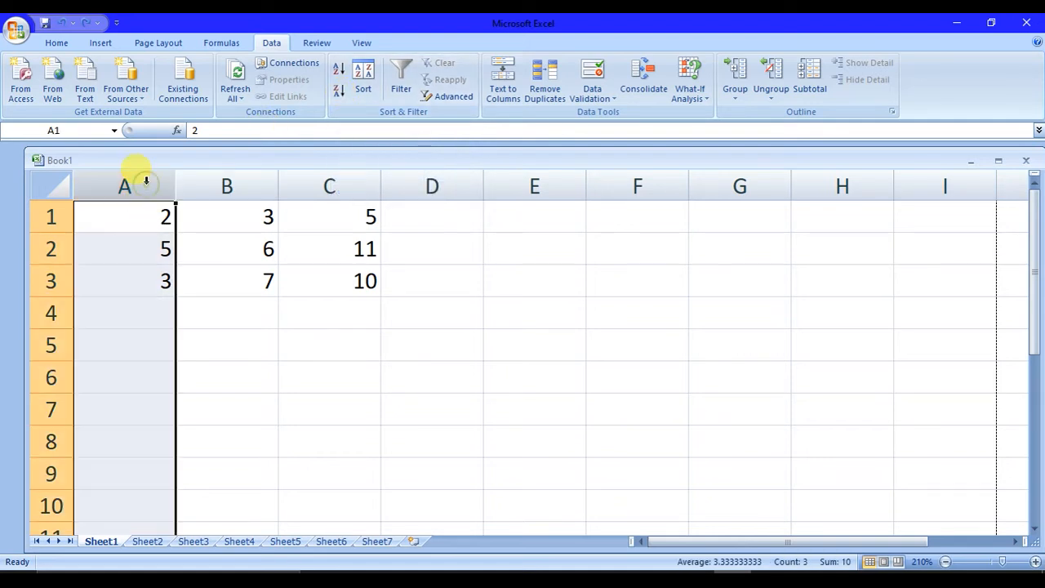
{"action": "left_click", "coordinate": [116, 227]}
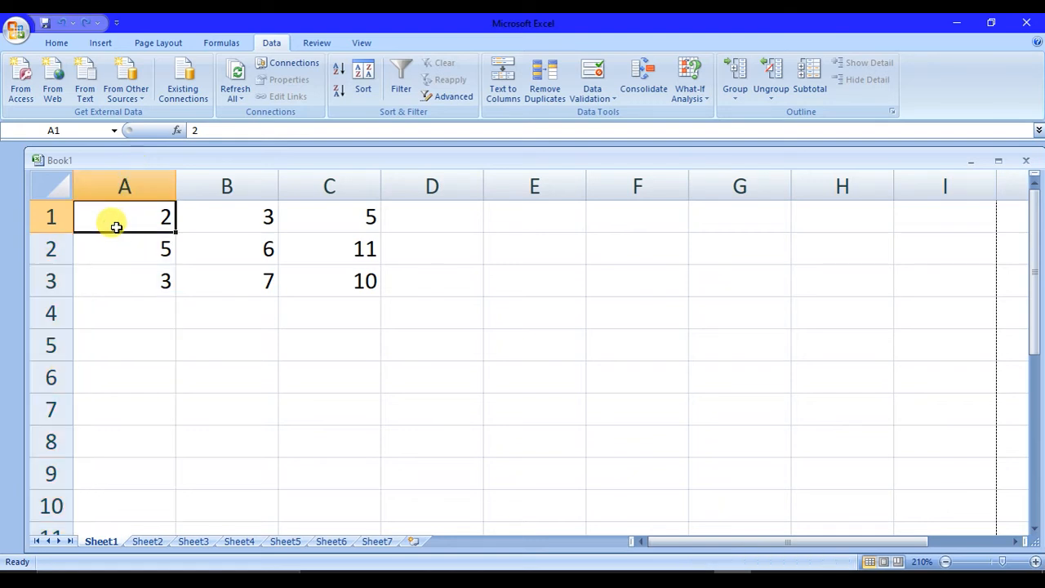
{"action": "left_click", "coordinate": [54, 188]}
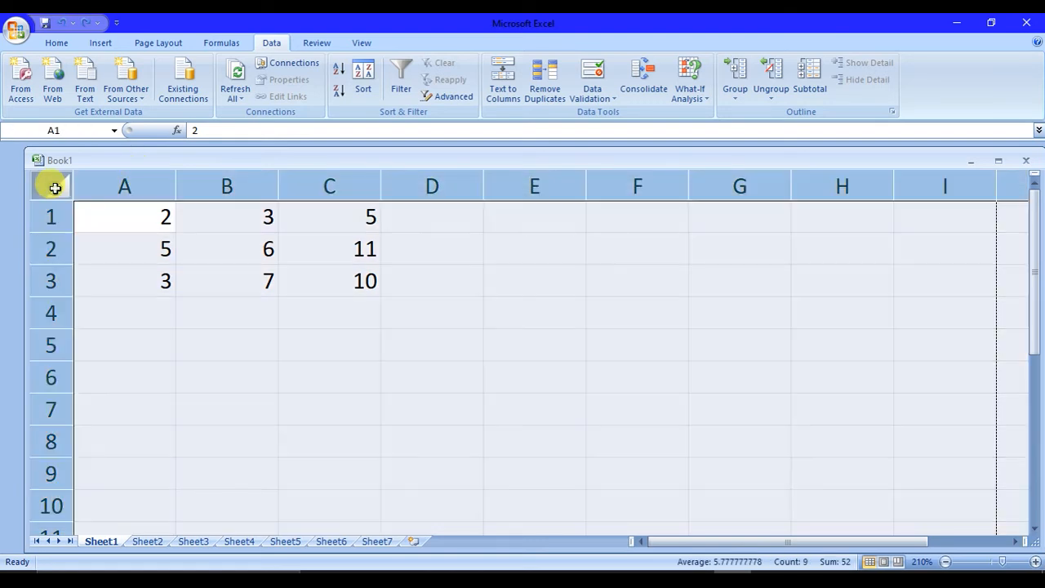
{"action": "left_click", "coordinate": [124, 187]}
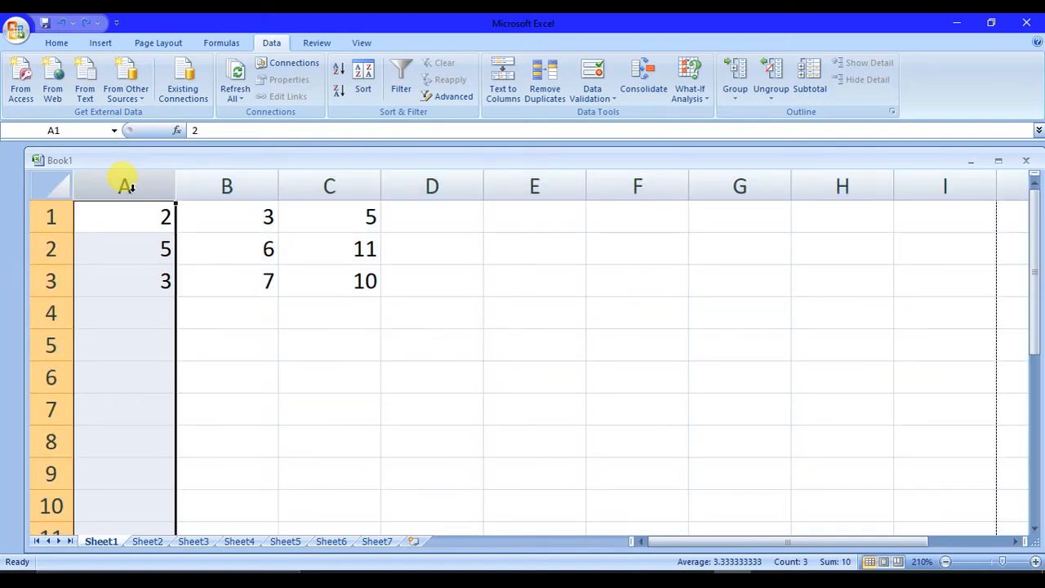
{"action": "left_click", "coordinate": [56, 217]}
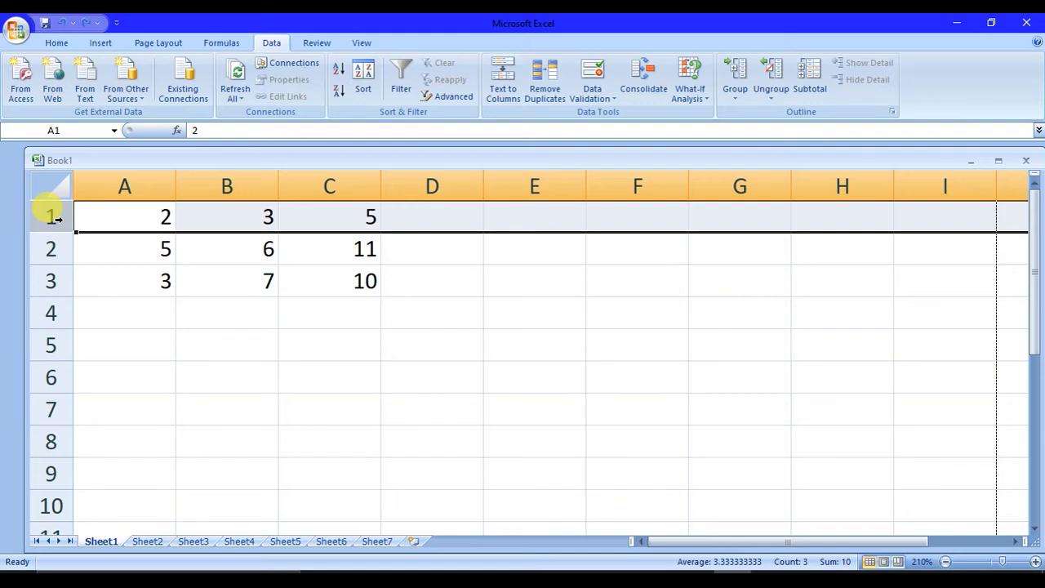
{"action": "left_click", "coordinate": [55, 281]}
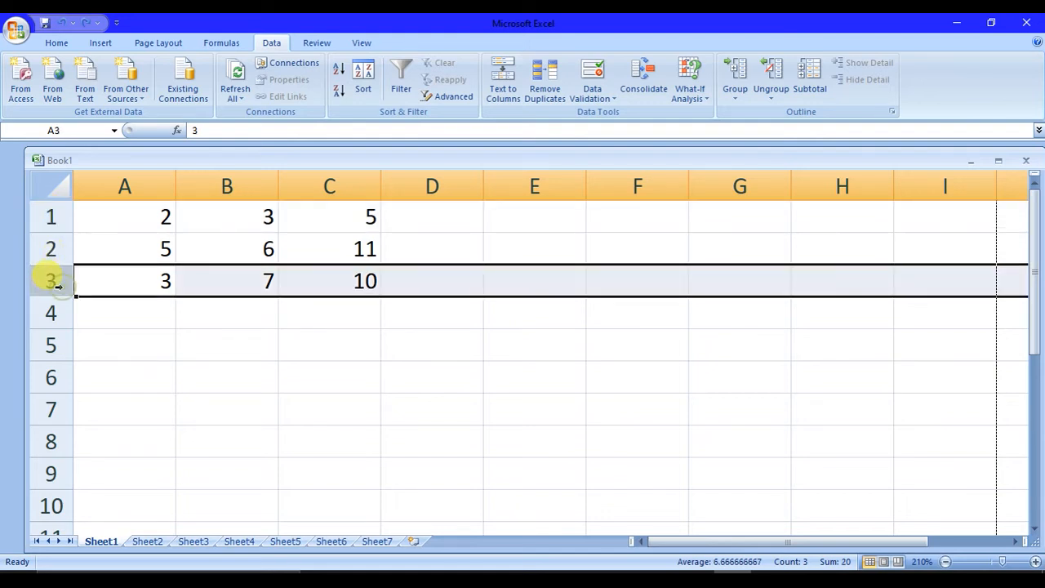
{"action": "left_click", "coordinate": [260, 184]}
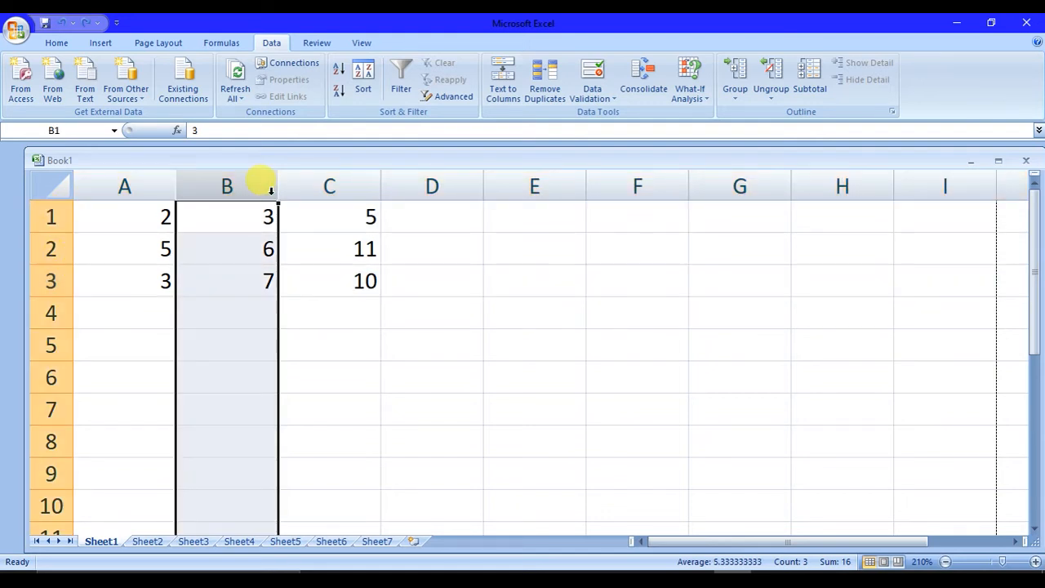
{"action": "left_click", "coordinate": [139, 184]}
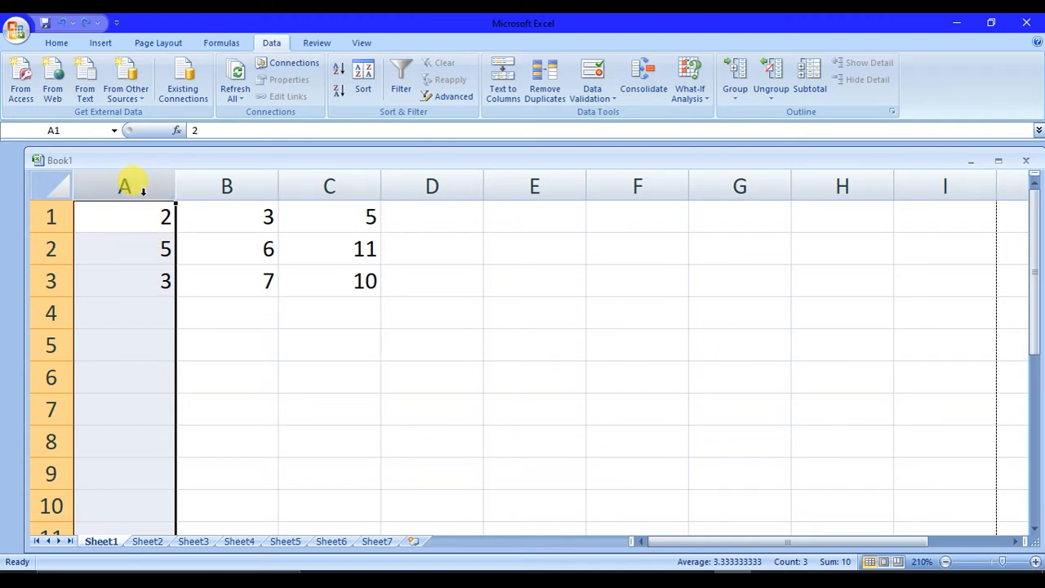
Step: Sort the data in ascending order by column A, expanding the selection to the adjacent columns
{"action": "left_click", "coordinate": [340, 71]}
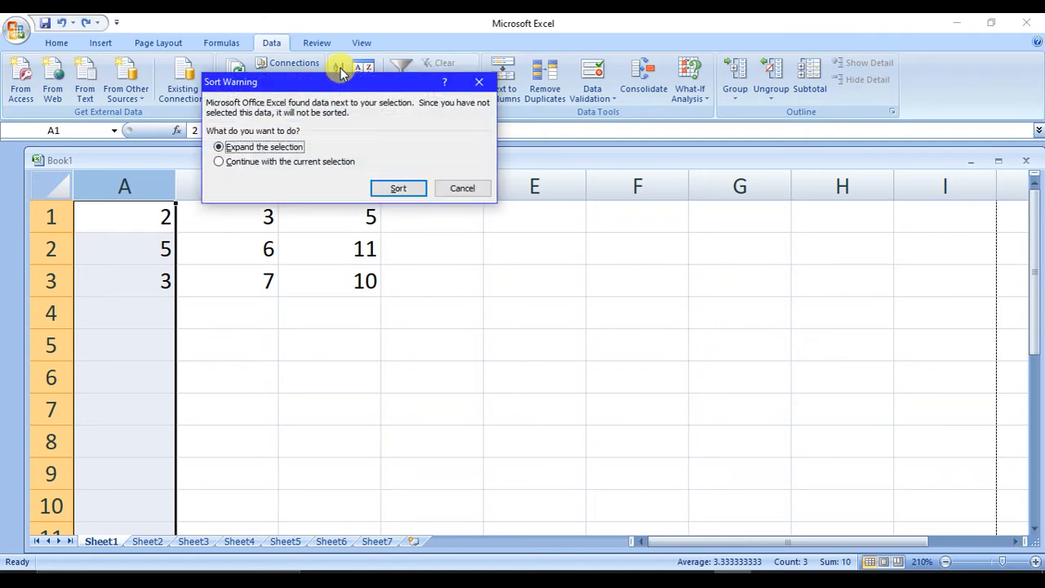
{"action": "left_click", "coordinate": [389, 191]}
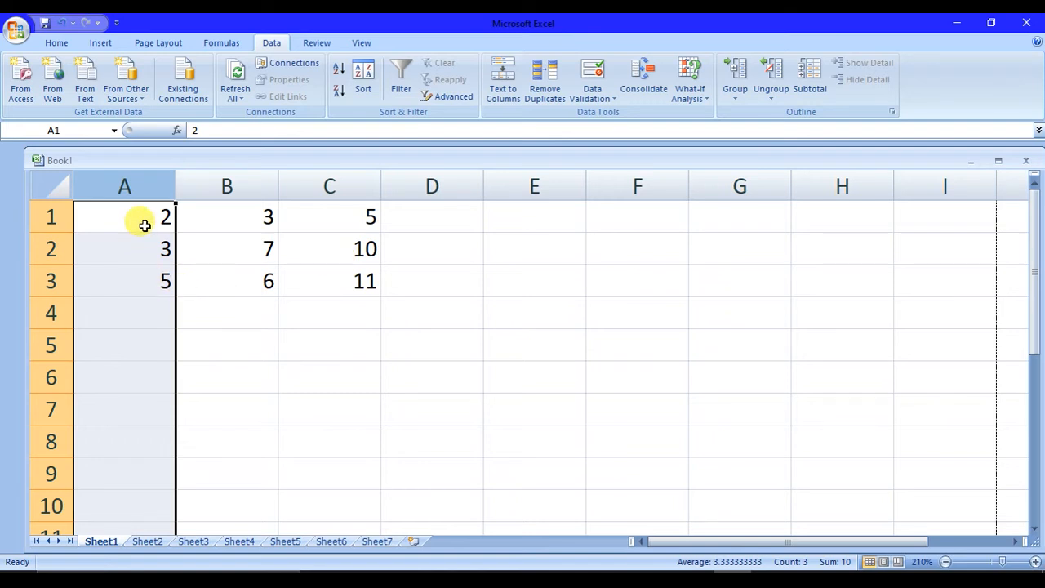
Step: Undo the column A sort and the earlier entry in A1
{"action": "key", "text": "ctrl+z"}
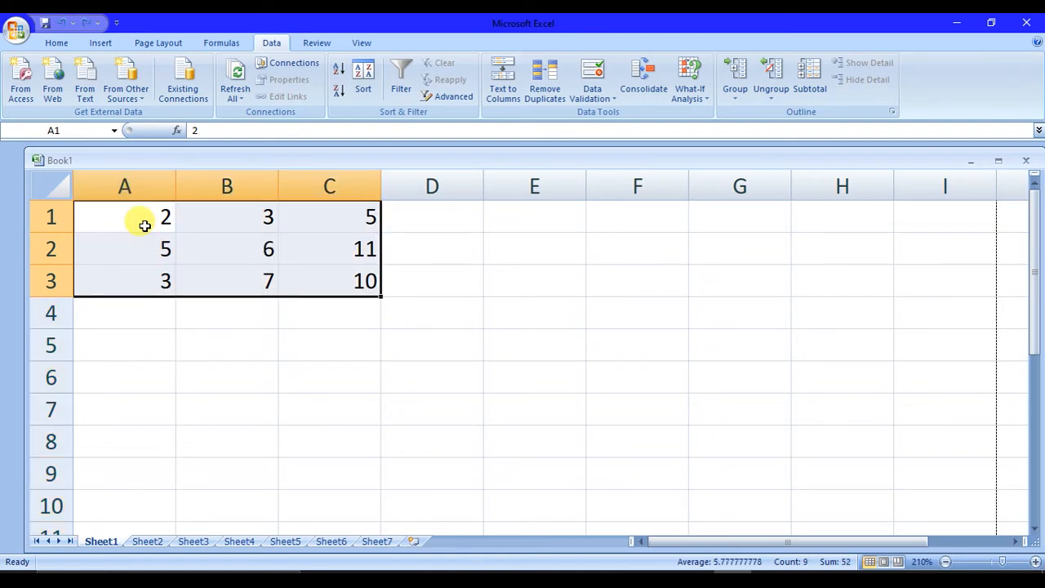
{"action": "key", "text": "ctrl+z"}
{"action": "key", "text": "ctrl+z"}
{"action": "left_click", "coordinate": [144, 226]}
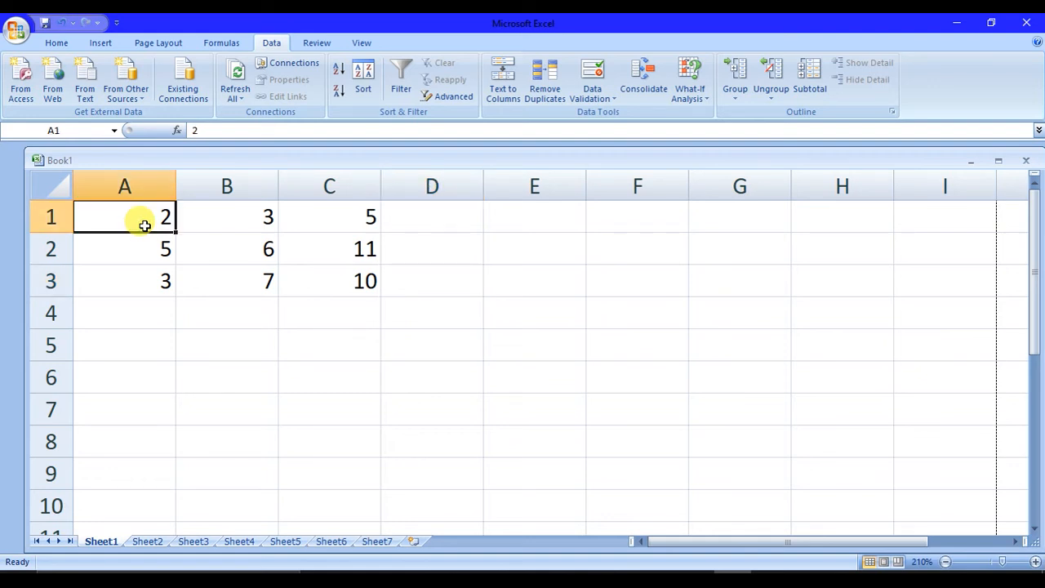
{"action": "key", "text": "ctrl+z"}
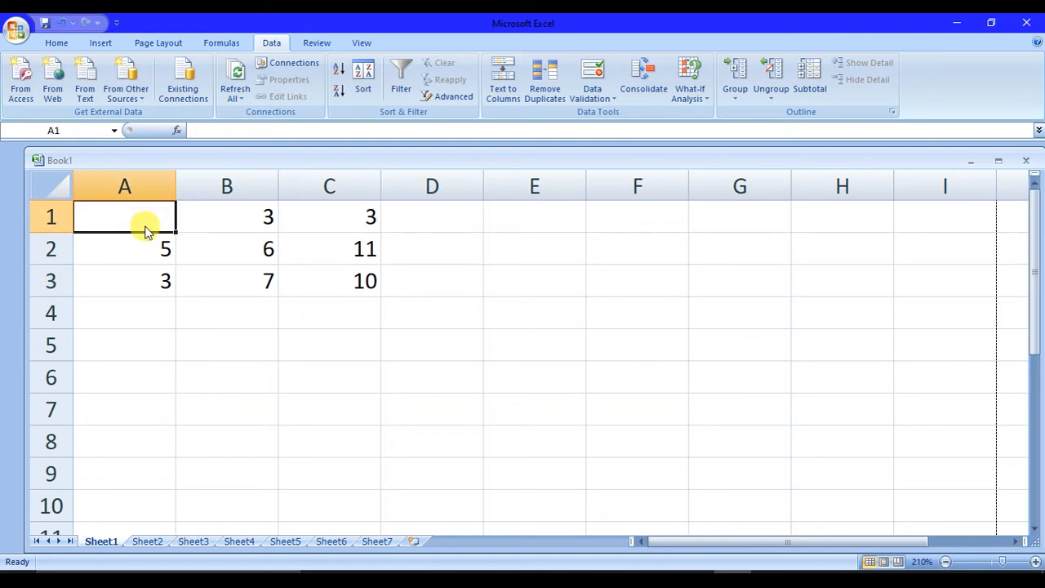
Step: Clear the range A1:D3 and enter a sample first name in each of cells A1, A2 and A3
{"action": "left_click_drag", "start_coordinate": [144, 225], "coordinate": [390, 277]}
{"action": "key", "text": "Delete"}
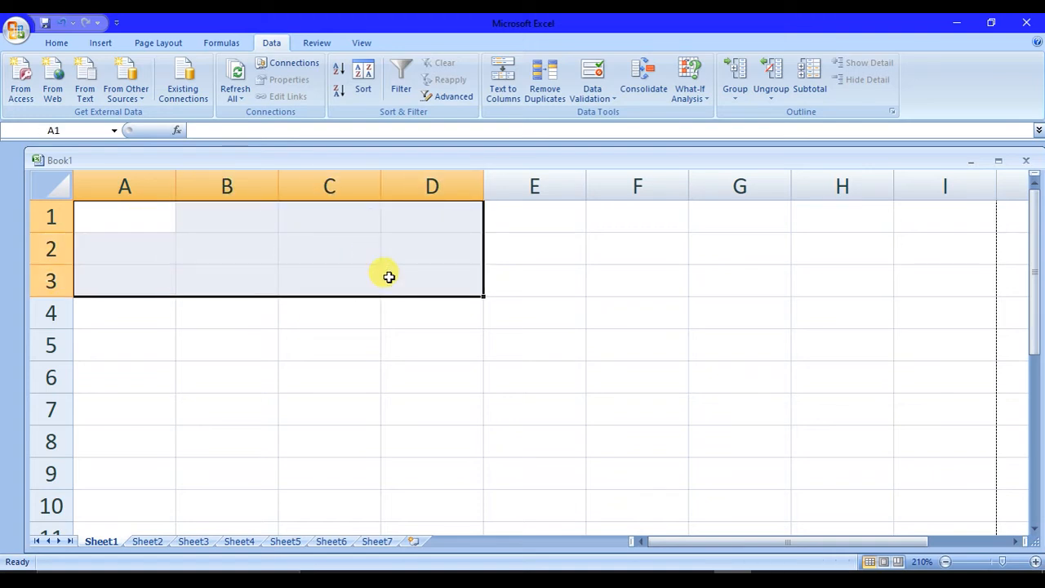
{"action": "left_click", "coordinate": [151, 213]}
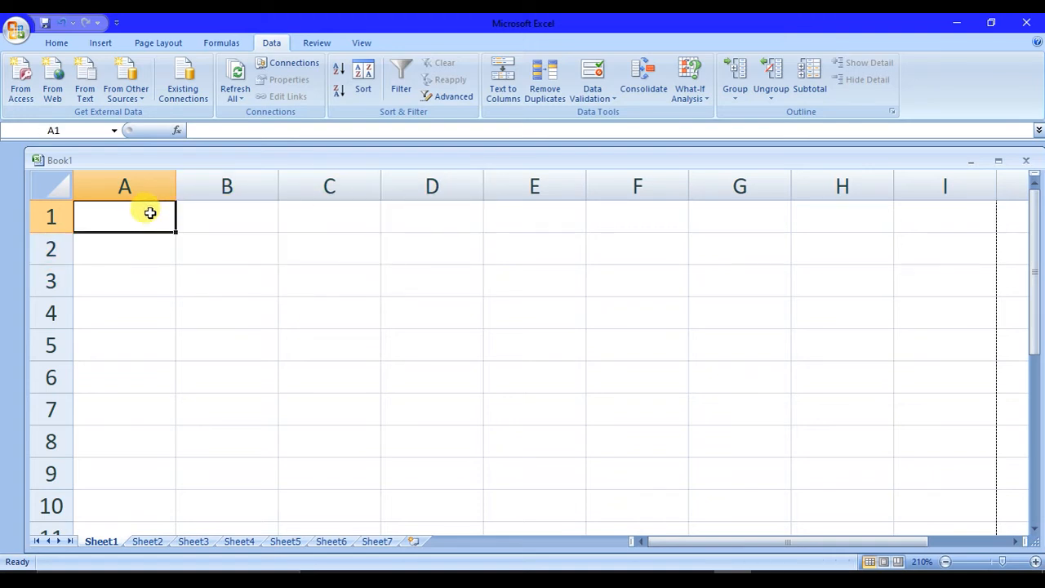
{"action": "type", "text": "Amit"}
{"action": "key", "text": "Return"}
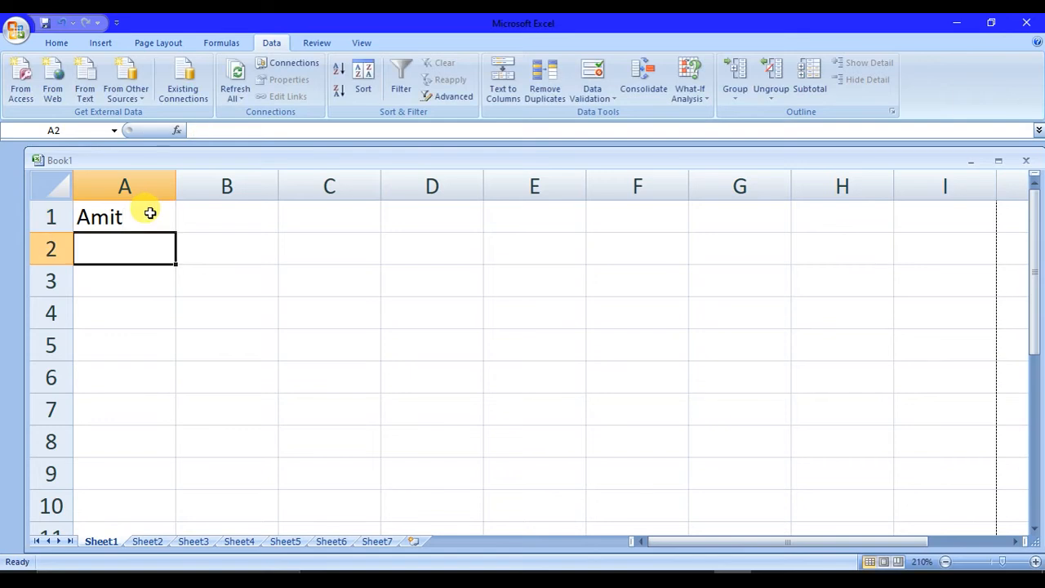
{"action": "type", "text": "Rohan"}
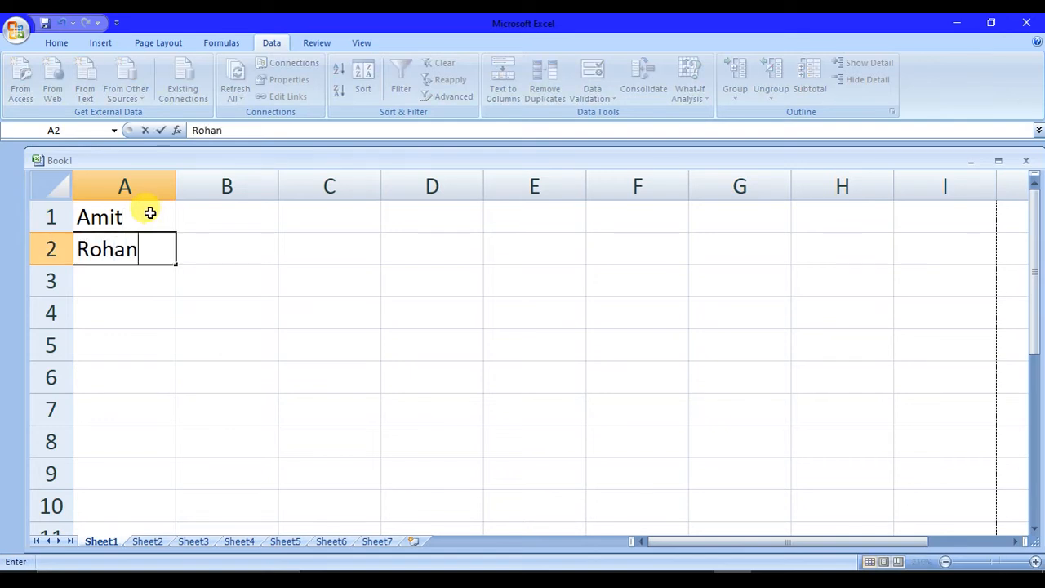
{"action": "key", "text": "Return"}
{"action": "type", "text": "Sohan"}
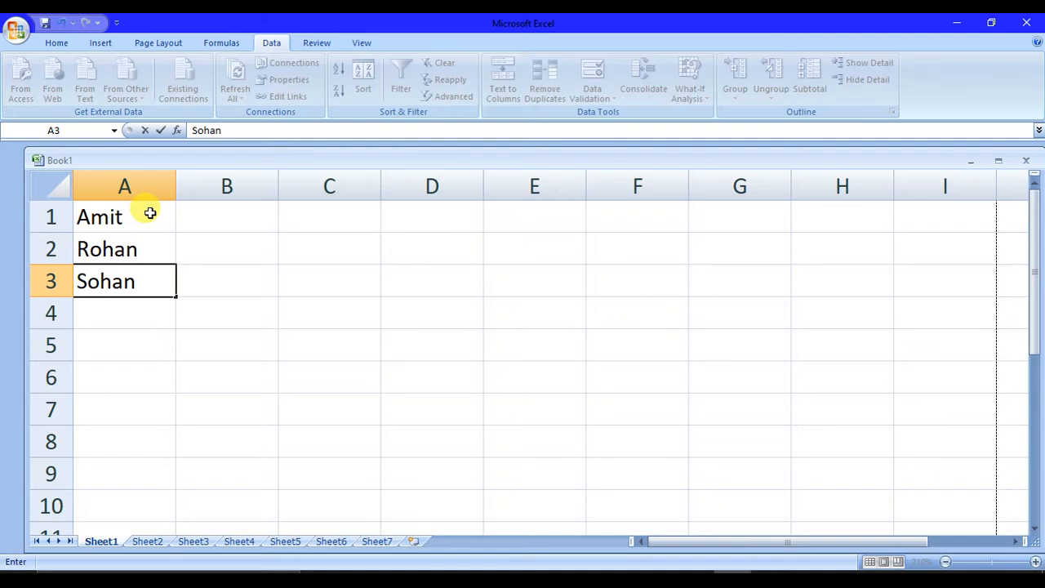
Step: Enter the marks 86, 85 and 89 in cells B1 to B3 beside the names
{"action": "left_click", "coordinate": [211, 229]}
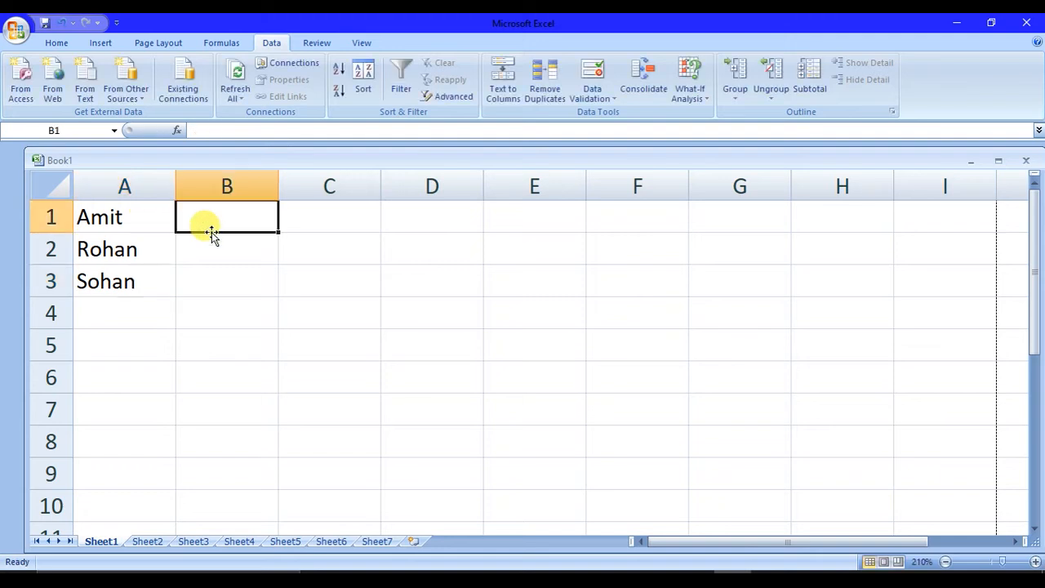
{"action": "left_click", "coordinate": [152, 220]}
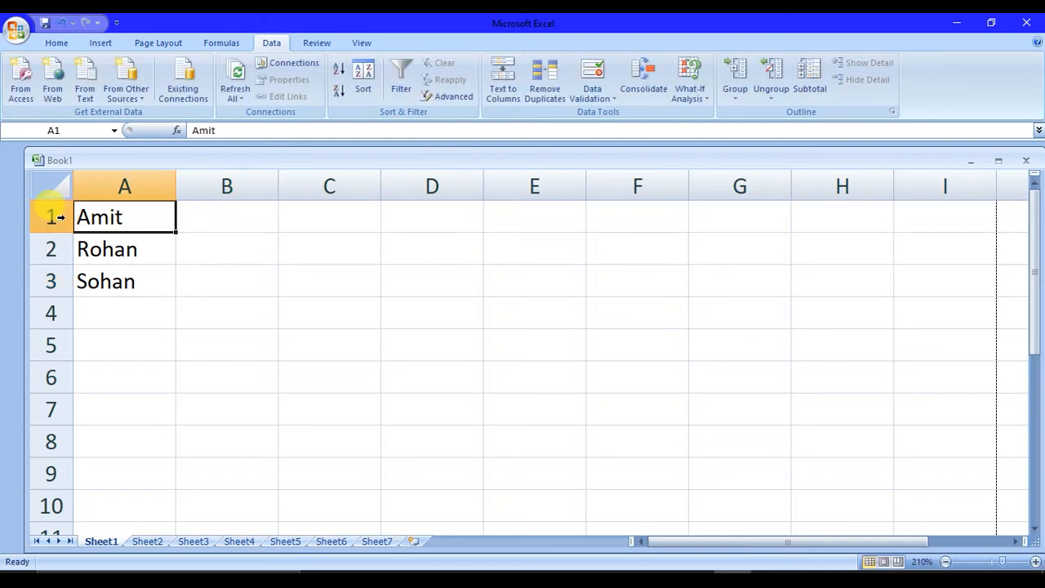
{"action": "left_click", "coordinate": [210, 218]}
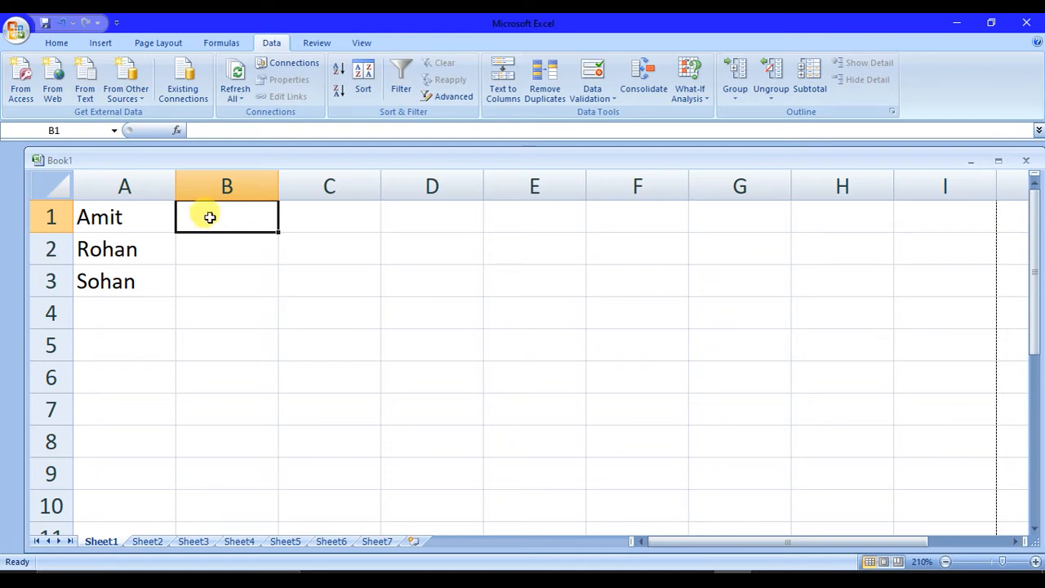
{"action": "type", "text": "86"}
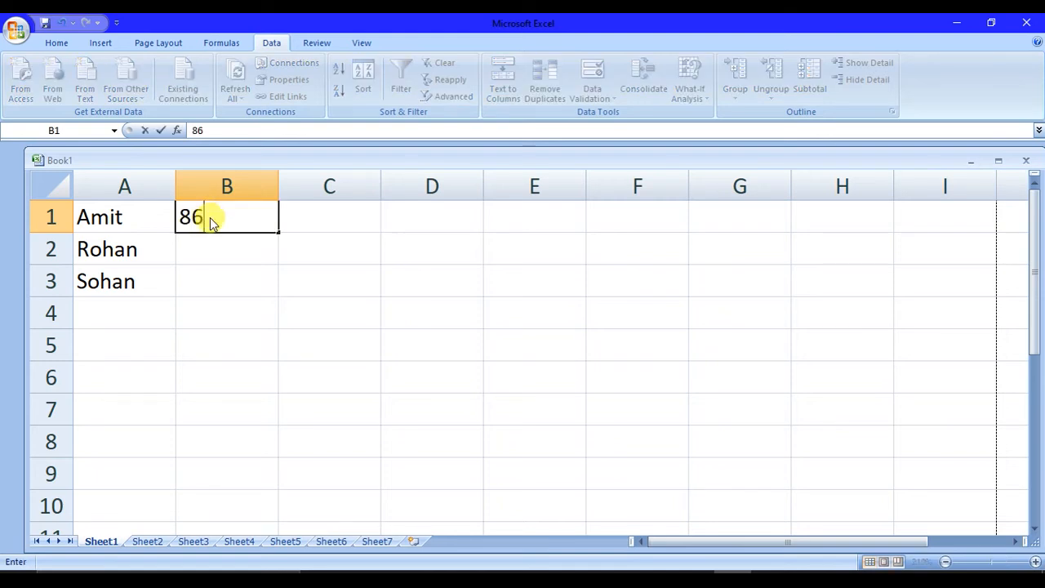
{"action": "key", "text": "Return"}
{"action": "type", "text": "85"}
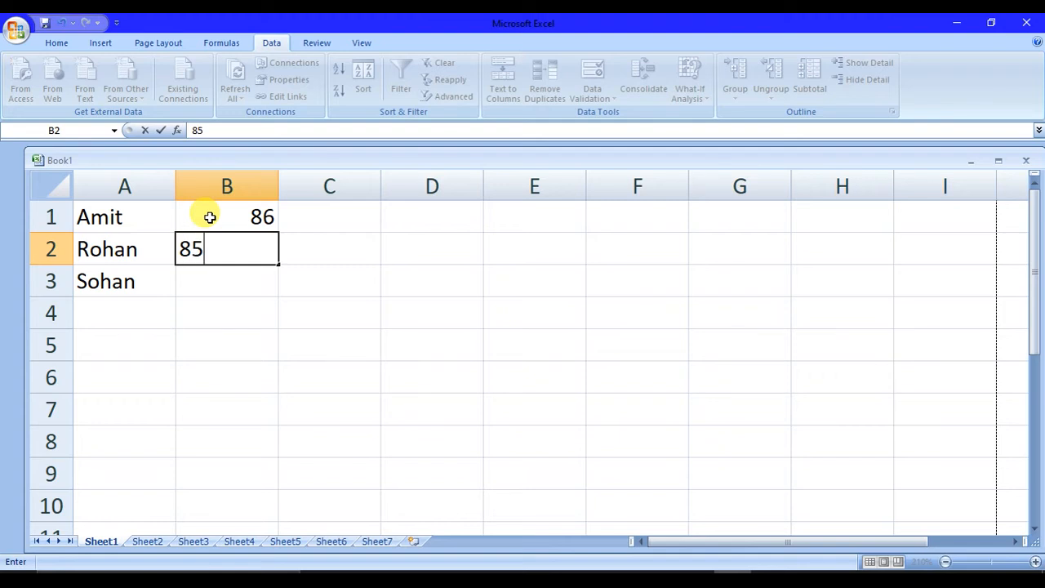
{"action": "key", "text": "Return"}
{"action": "type", "text": "89"}
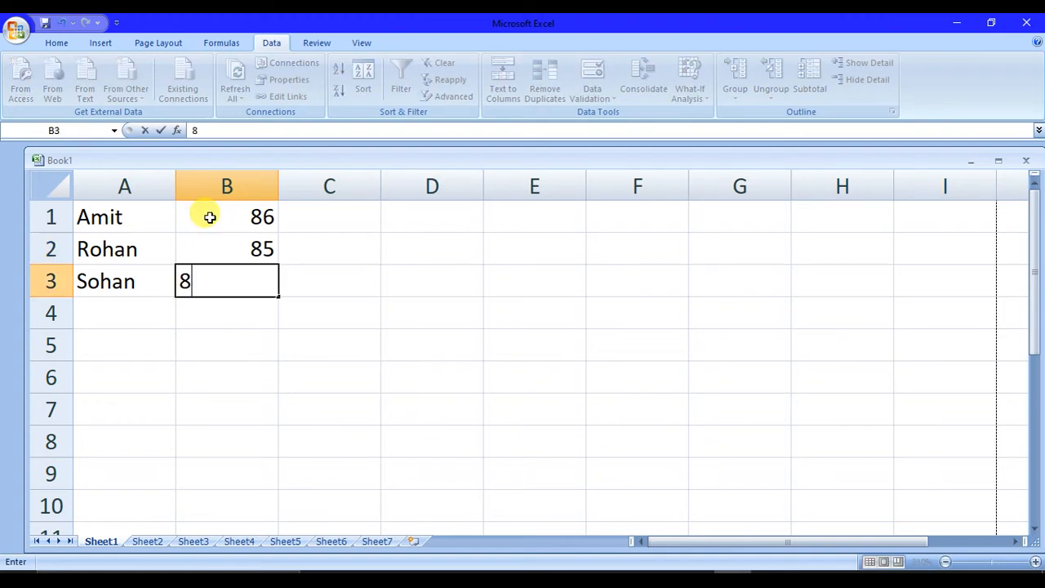
{"action": "key", "text": "Return"}
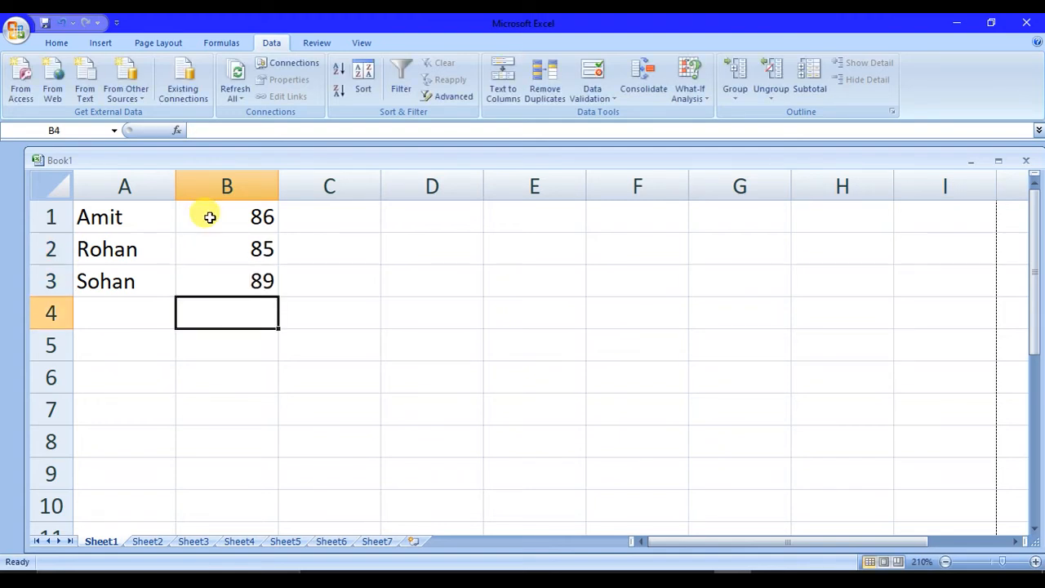
Step: Enter the second set of marks 98, 90 and 89 in cells C1 to C3
{"action": "key", "text": "Up"}
{"action": "key", "text": "Up"}
{"action": "key", "text": "Right"}
{"action": "key", "text": "Up"}
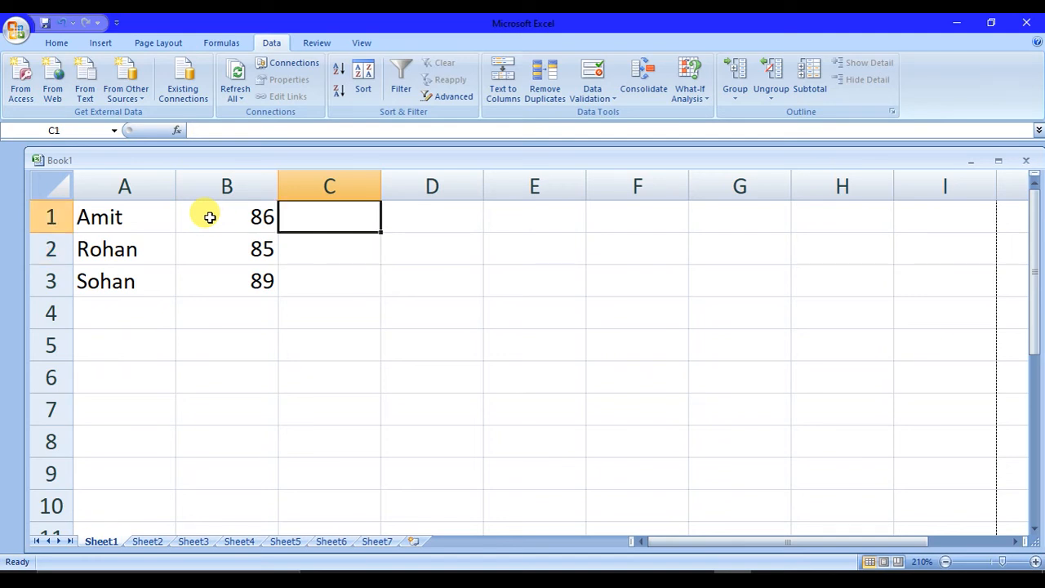
{"action": "type", "text": "98"}
{"action": "key", "text": "Return"}
{"action": "type", "text": "90"}
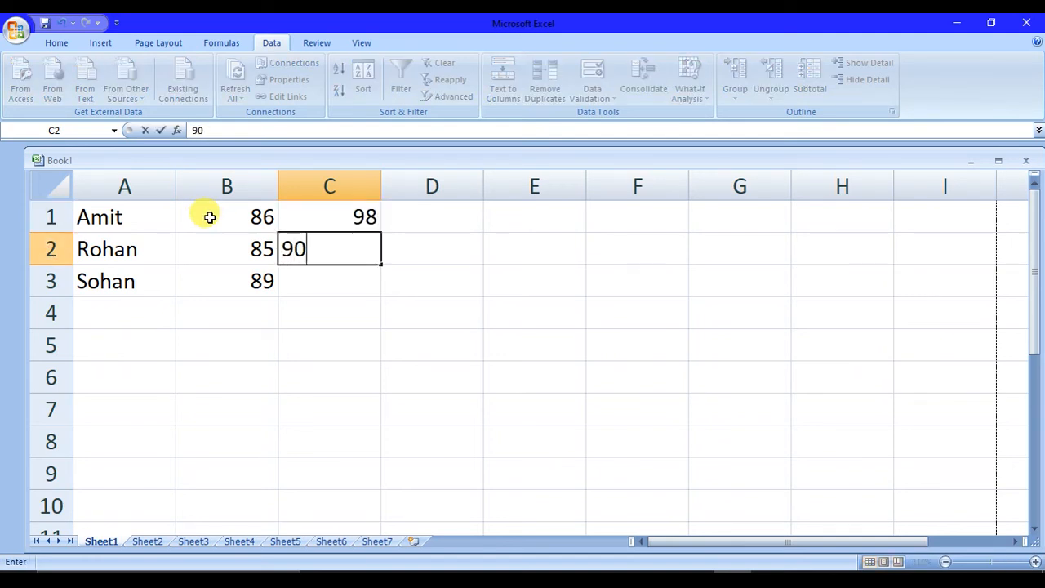
{"action": "key", "text": "Return"}
{"action": "type", "text": "89"}
{"action": "key", "text": "Return"}
Step: Sort the table in ascending order by the marks in column B, expanding the selection to keep rows together
{"action": "left_click", "coordinate": [214, 222]}
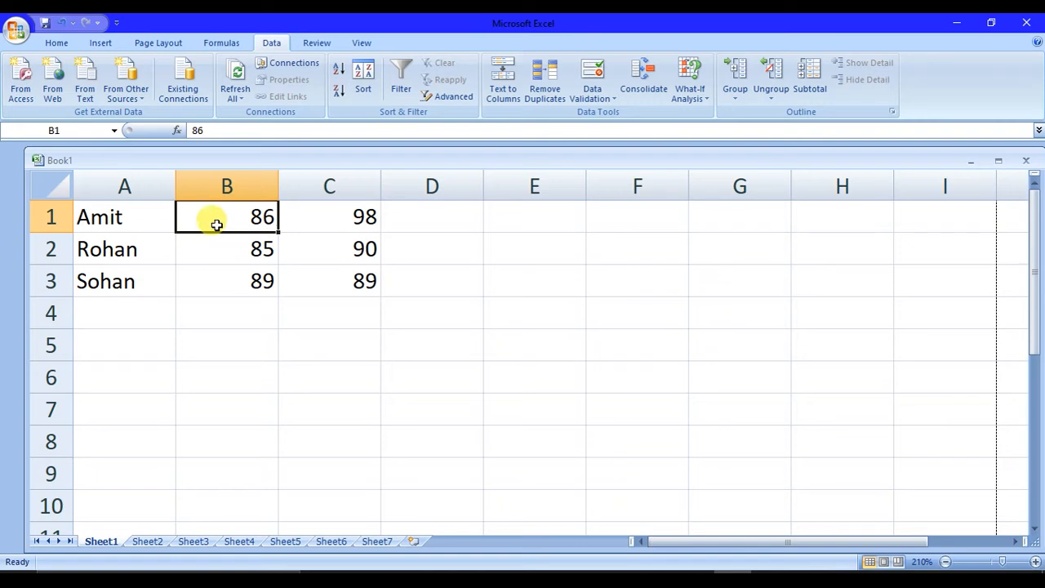
{"action": "left_click", "coordinate": [227, 186]}
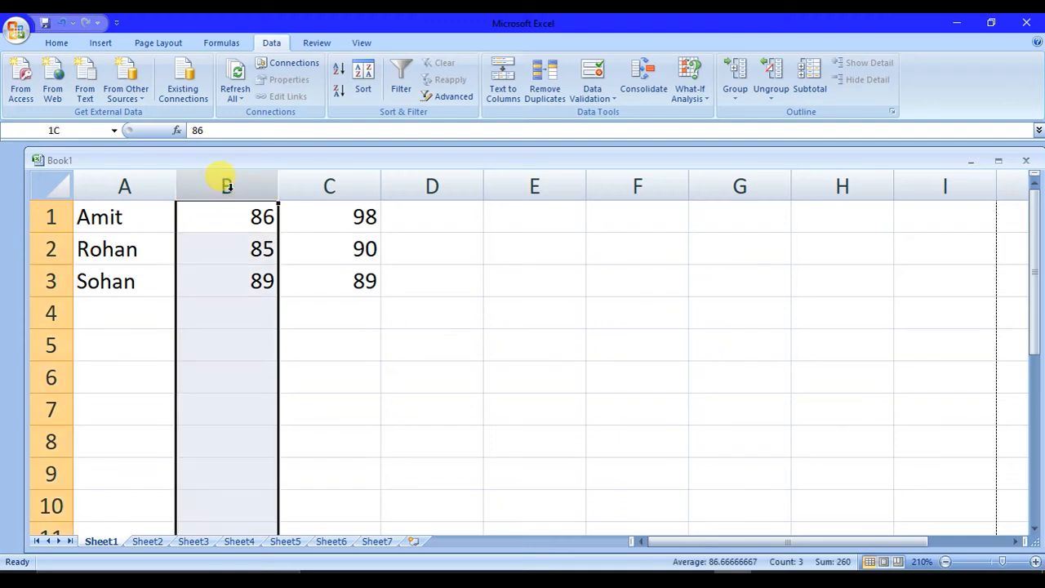
{"action": "left_click", "coordinate": [339, 77]}
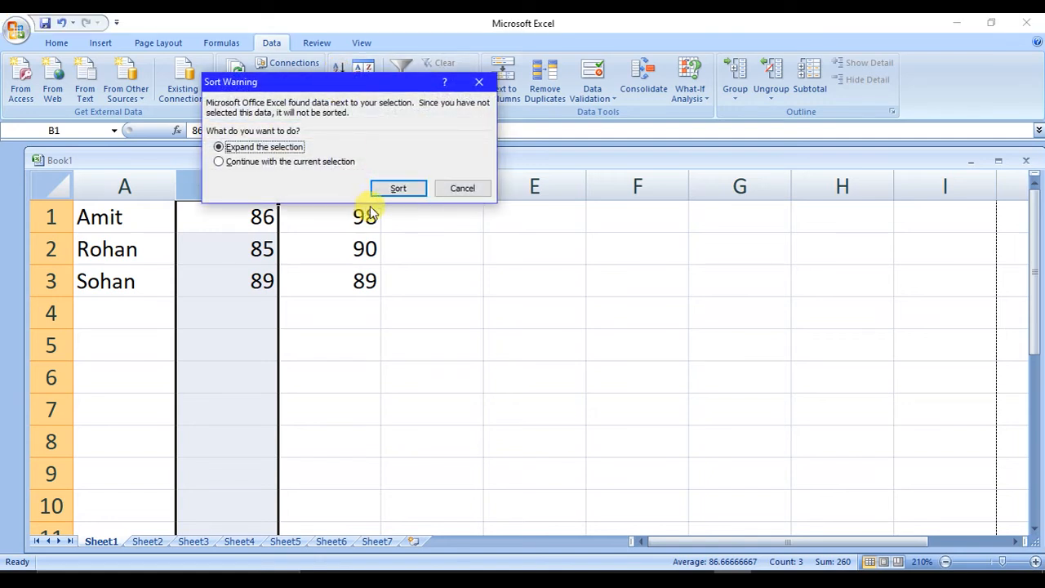
{"action": "left_click", "coordinate": [398, 189]}
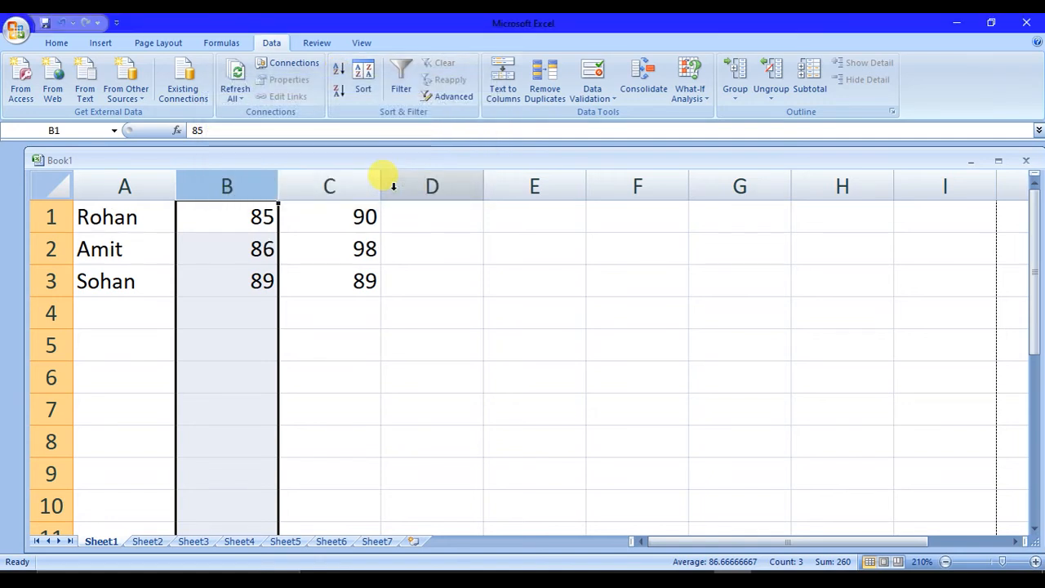
{"action": "left_click", "coordinate": [261, 286]}
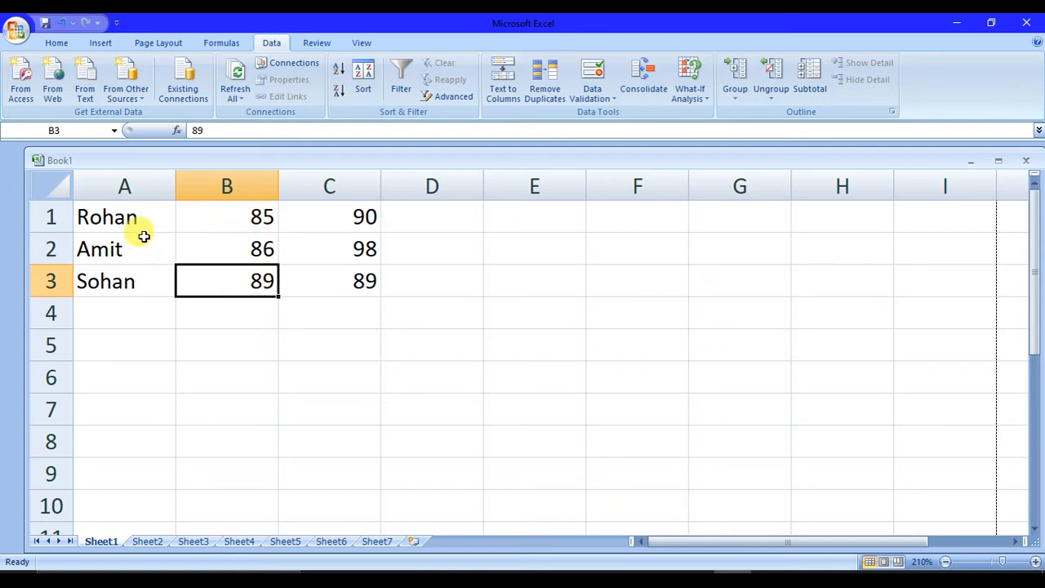
Step: Sort the table from A to Z by the names in column A, expanding the selection to the marks
{"action": "left_click", "coordinate": [136, 185]}
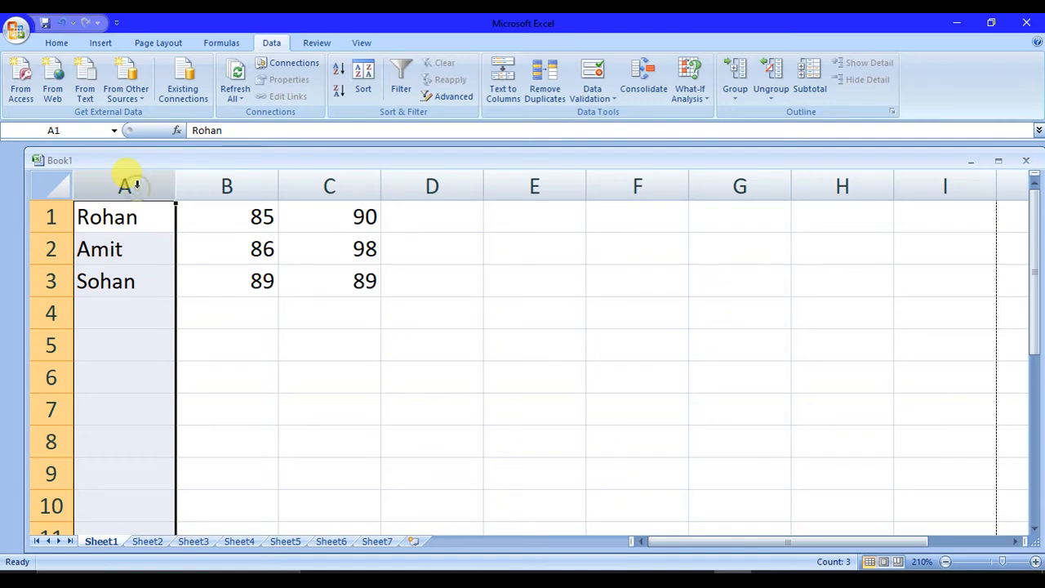
{"action": "left_click", "coordinate": [342, 71]}
{"action": "left_click", "coordinate": [383, 188]}
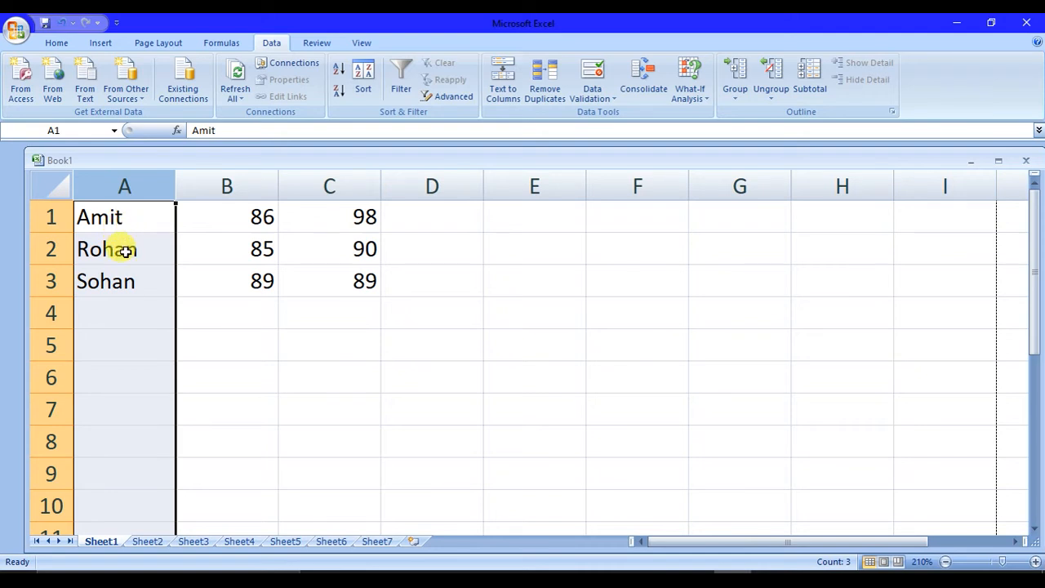
{"action": "left_click", "coordinate": [140, 232]}
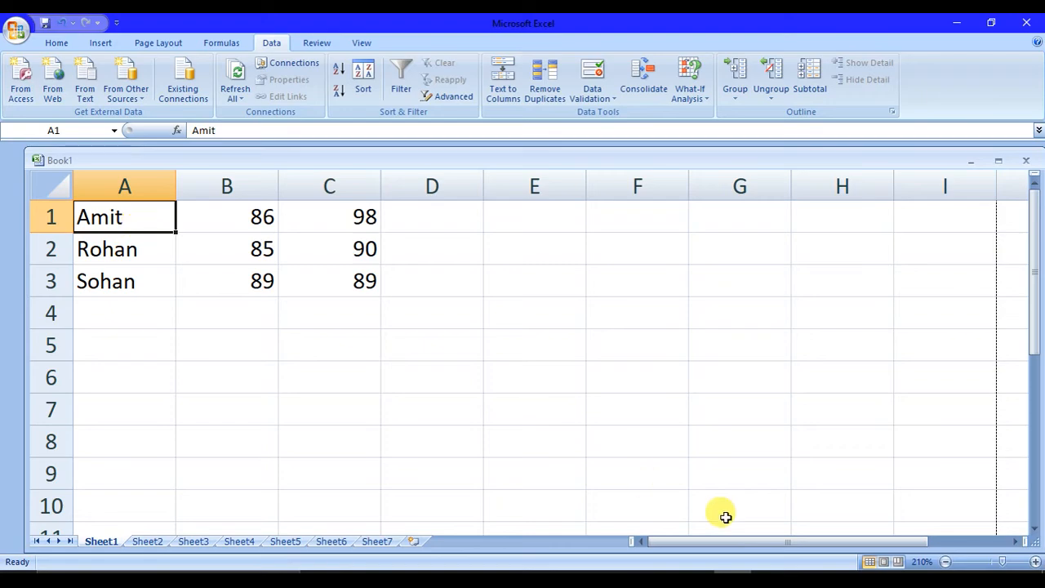
Step: Consult the Filtering data notes in 7 Chapter 2.pdf, return to Excel and turn on Filter for the table
{"action": "left_click", "coordinate": [699, 580]}
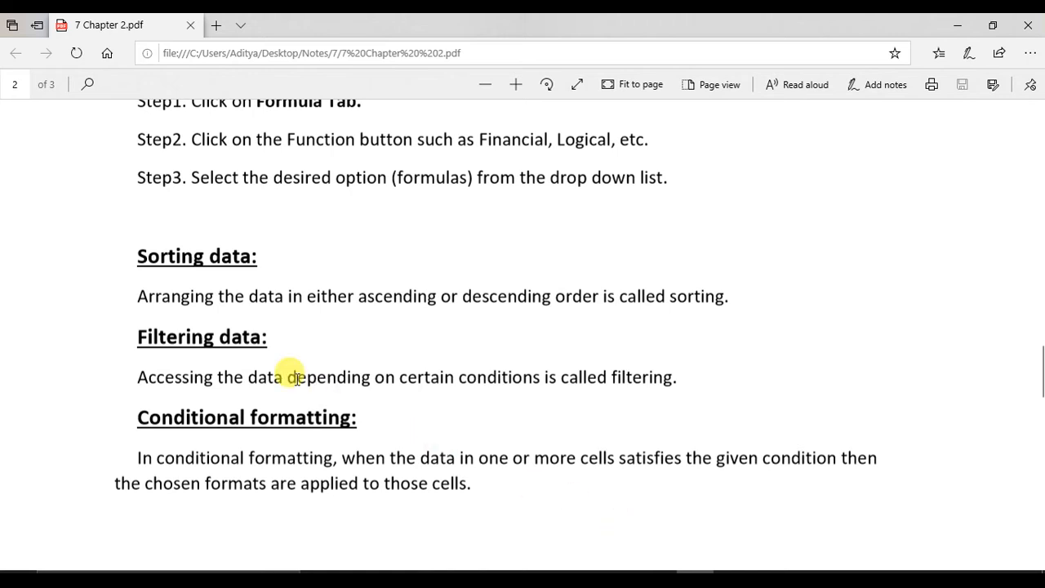
{"action": "left_click", "coordinate": [732, 578]}
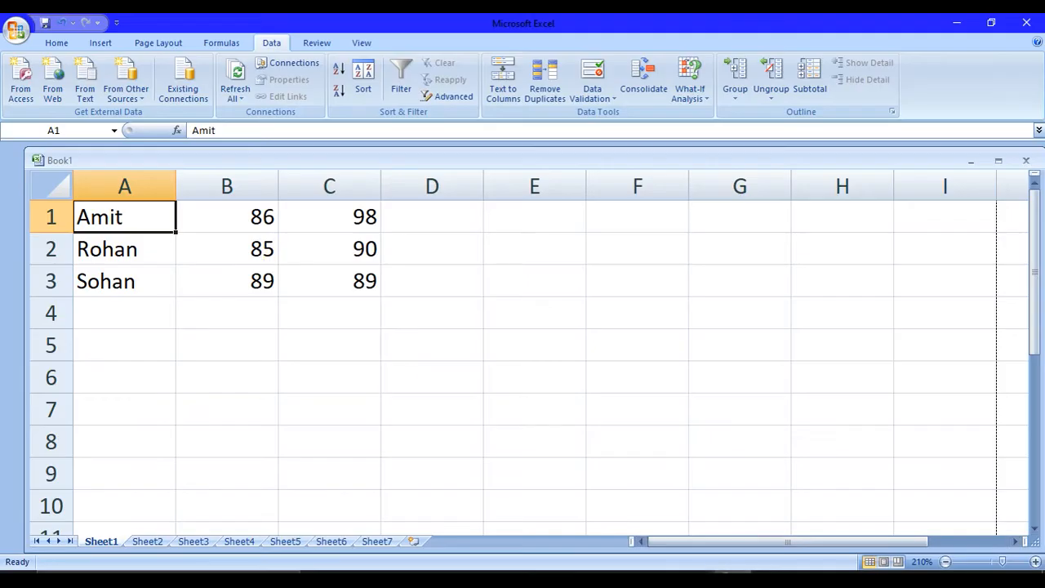
{"action": "left_click", "coordinate": [401, 94]}
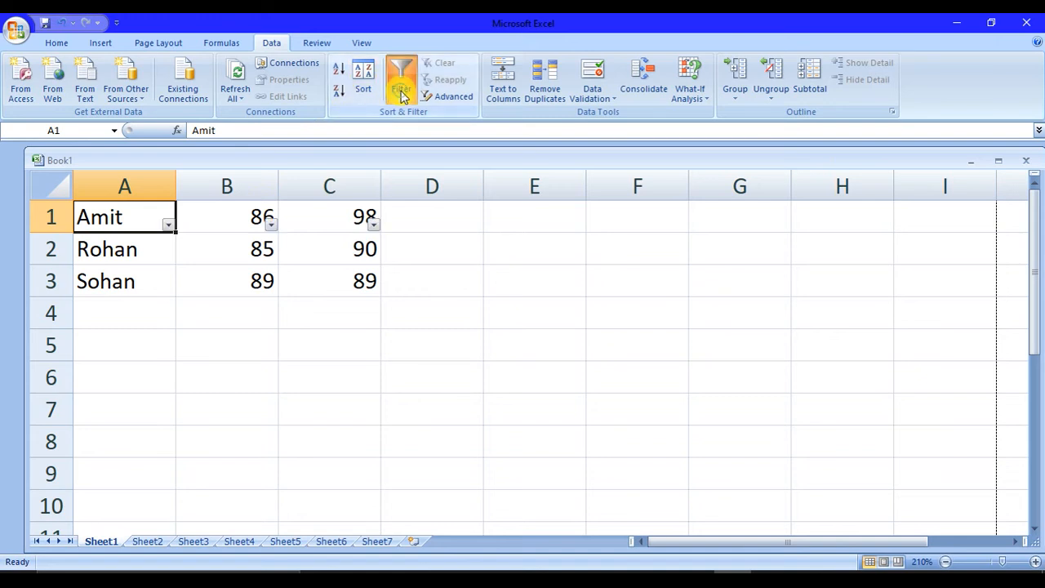
Step: Filter column A to show only the name from row 3
{"action": "left_click", "coordinate": [168, 225]}
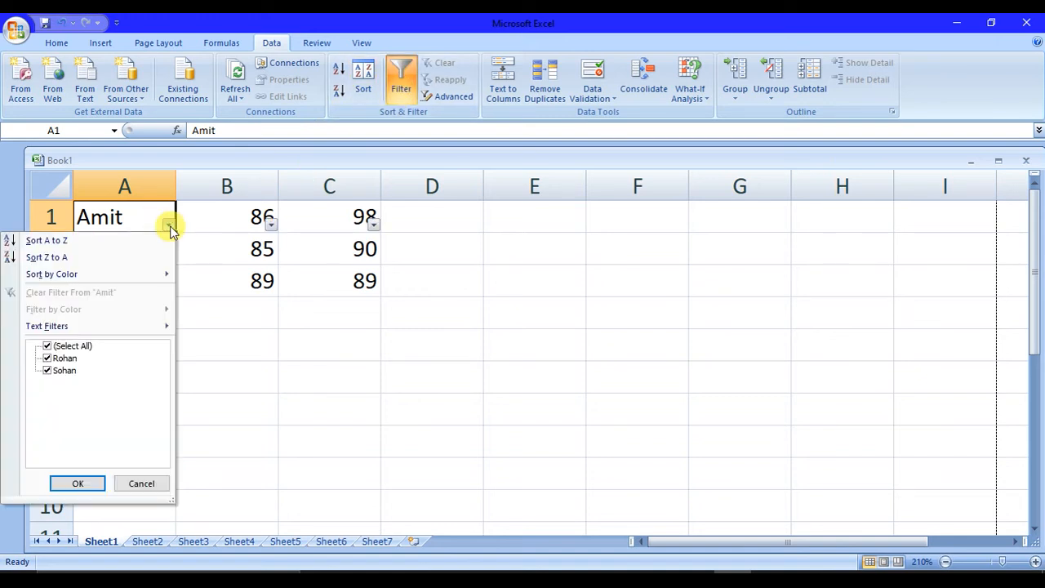
{"action": "left_click", "coordinate": [47, 346]}
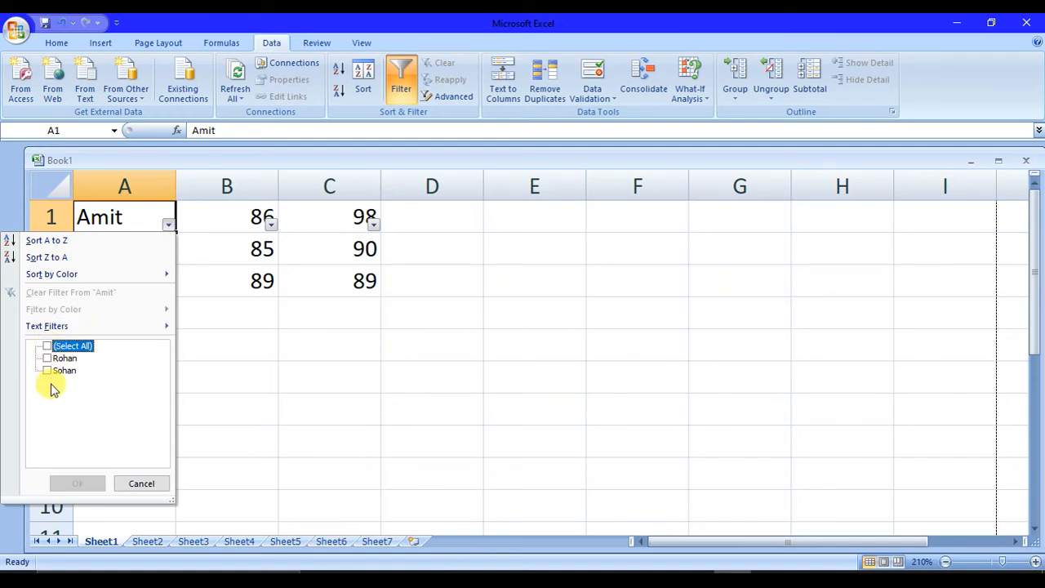
{"action": "left_click", "coordinate": [46, 370]}
{"action": "left_click", "coordinate": [81, 483]}
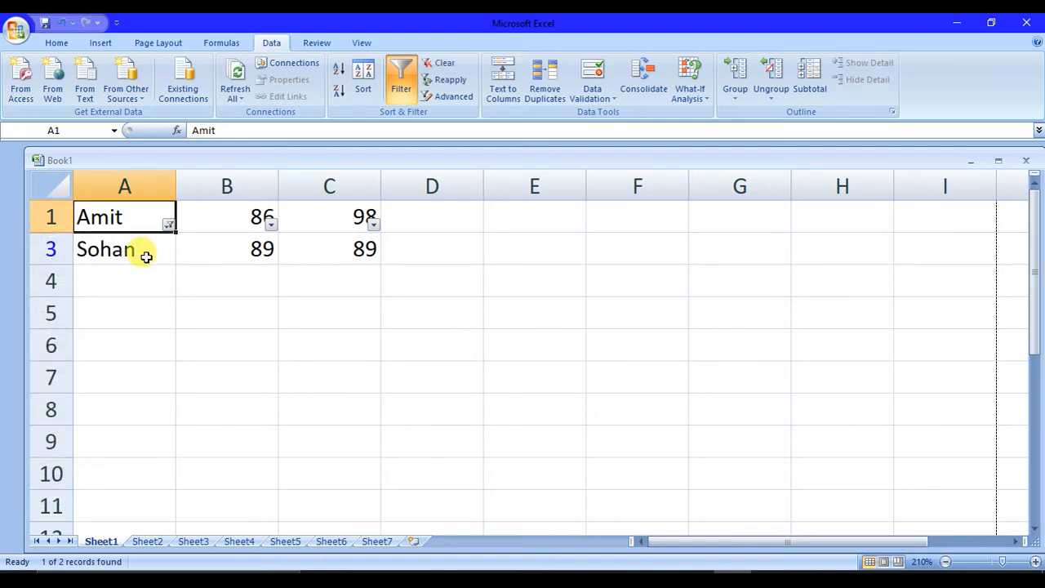
Step: Undo the name filter on column A
{"action": "left_click", "coordinate": [146, 256]}
{"action": "left_click", "coordinate": [147, 223]}
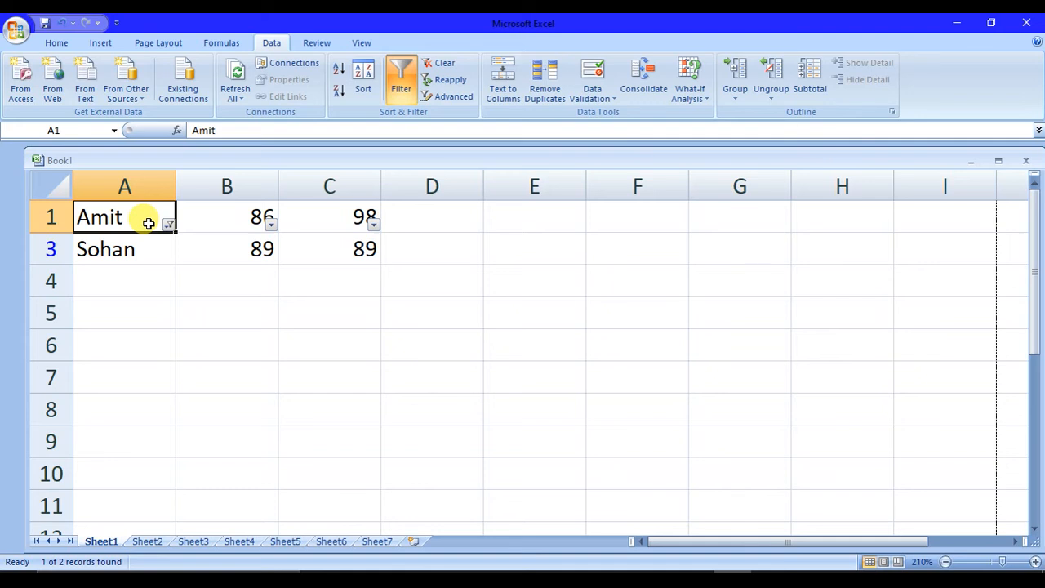
{"action": "key", "text": "ctrl+z"}
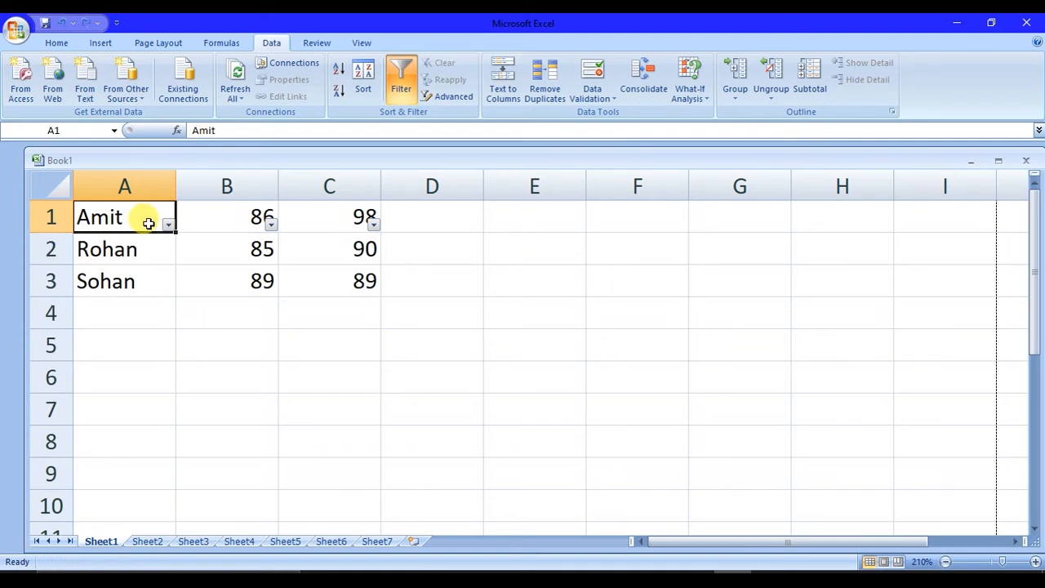
Step: Insert a blank row above the first row of the names and marks table
{"action": "left_click", "coordinate": [51, 217]}
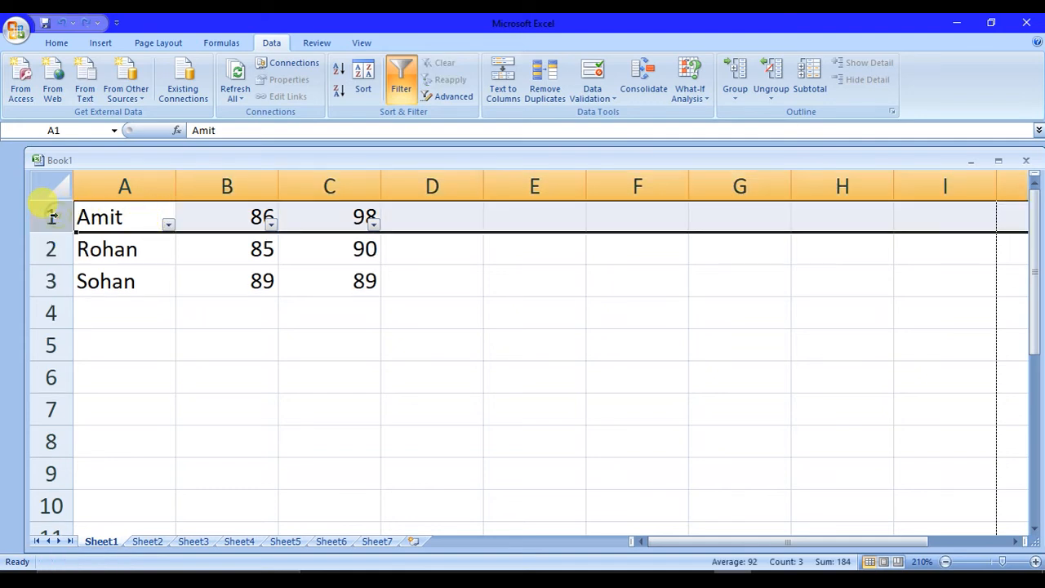
{"action": "right_click", "coordinate": [57, 218]}
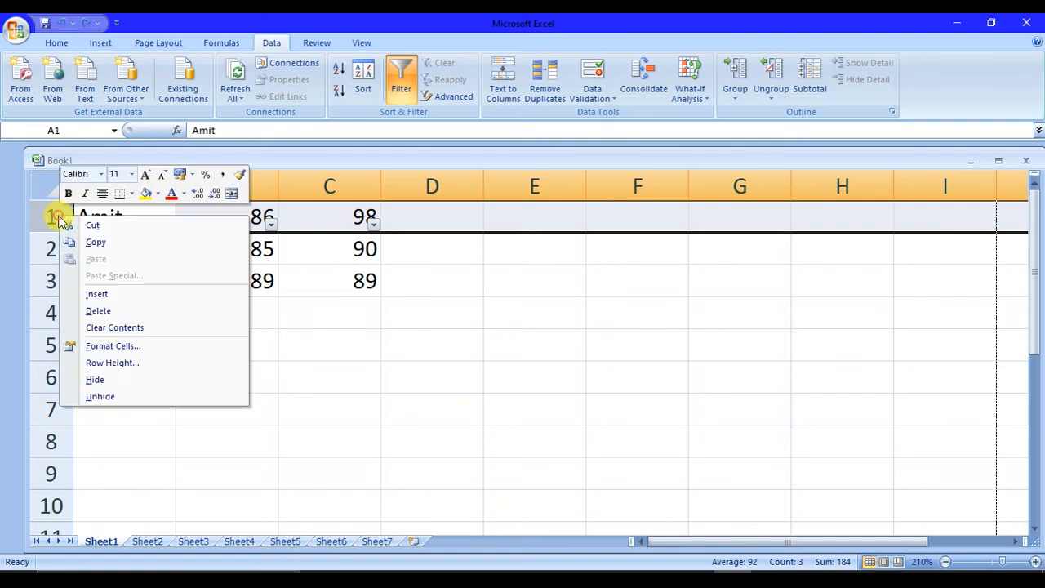
{"action": "left_click", "coordinate": [96, 294]}
Step: Enter the column headings Name, Maths and Science in cells A1, B1 and C1
{"action": "left_click", "coordinate": [105, 222]}
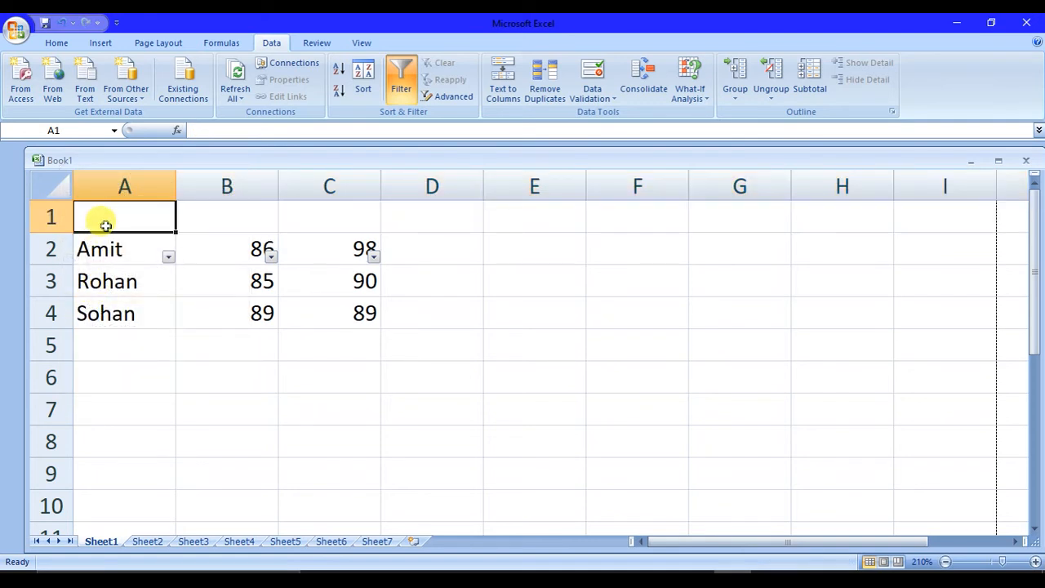
{"action": "type", "text": "Name"}
{"action": "key", "text": "Tab"}
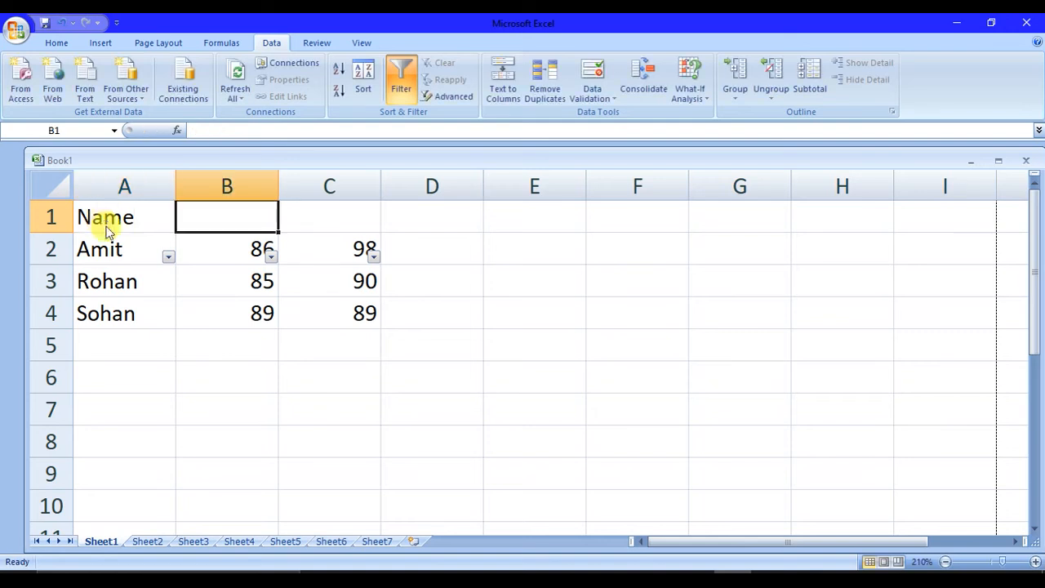
{"action": "type", "text": "MAths"}
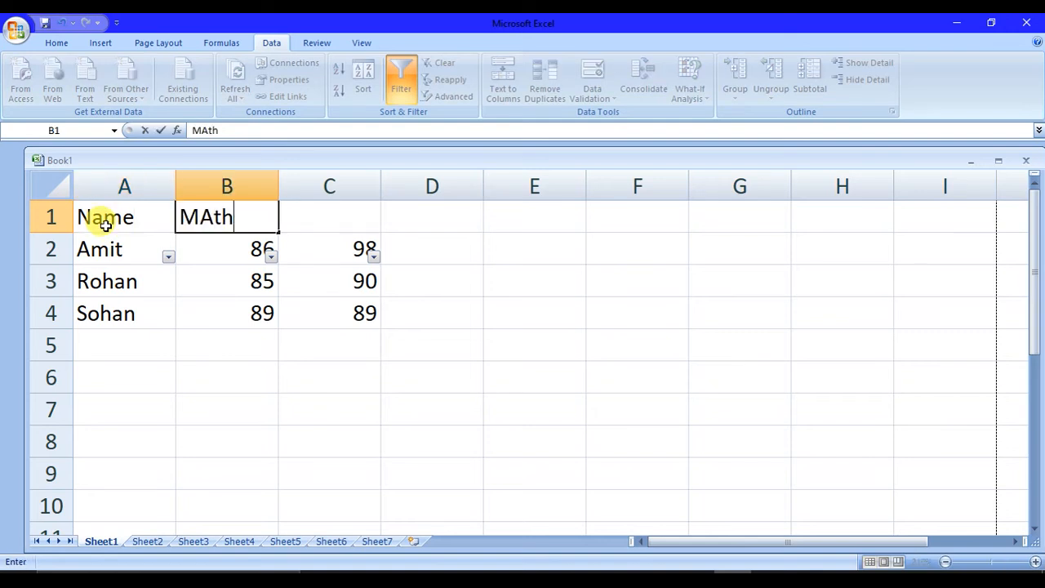
{"action": "key", "text": "Left"}
{"action": "key", "text": "Right"}
{"action": "key", "text": "Right"}
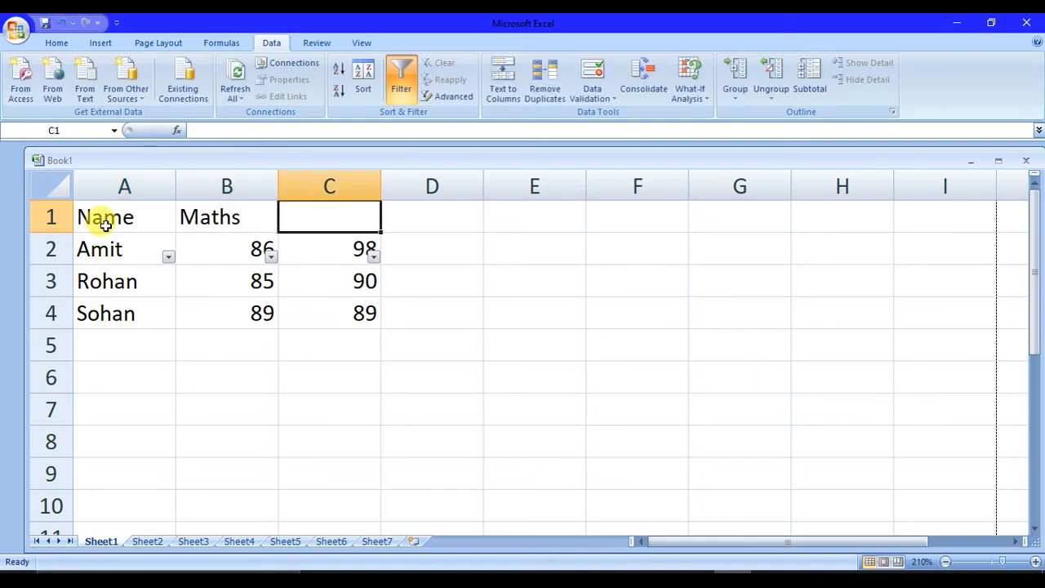
{"action": "type", "text": "Science"}
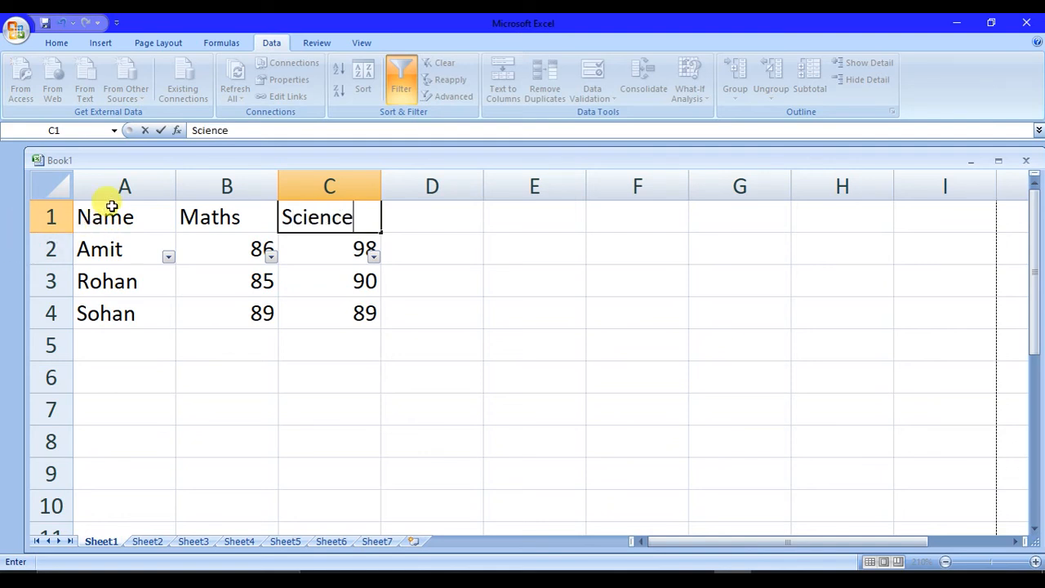
{"action": "left_click", "coordinate": [111, 208]}
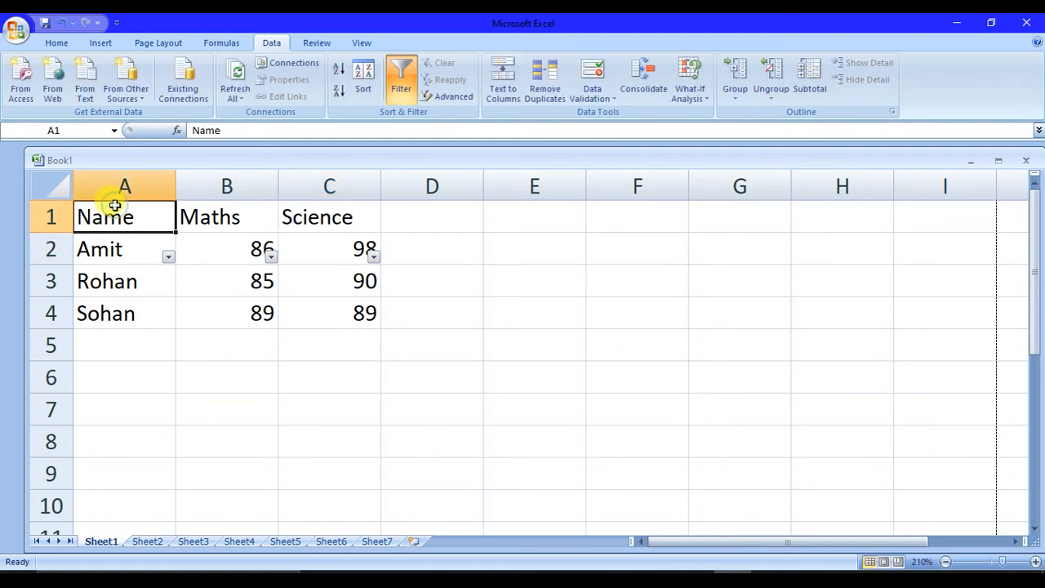
Step: Turn Filter off and on again for A1:C4 so the filter controls belong to the heading row
{"action": "left_click_drag", "start_coordinate": [112, 210], "coordinate": [365, 308]}
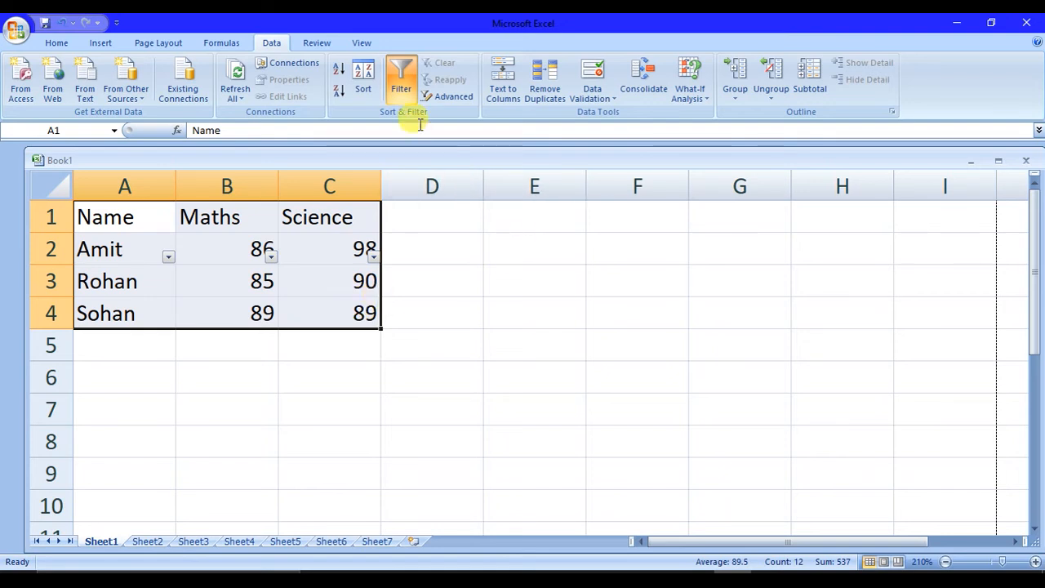
{"action": "left_click", "coordinate": [401, 82]}
{"action": "left_click", "coordinate": [404, 89]}
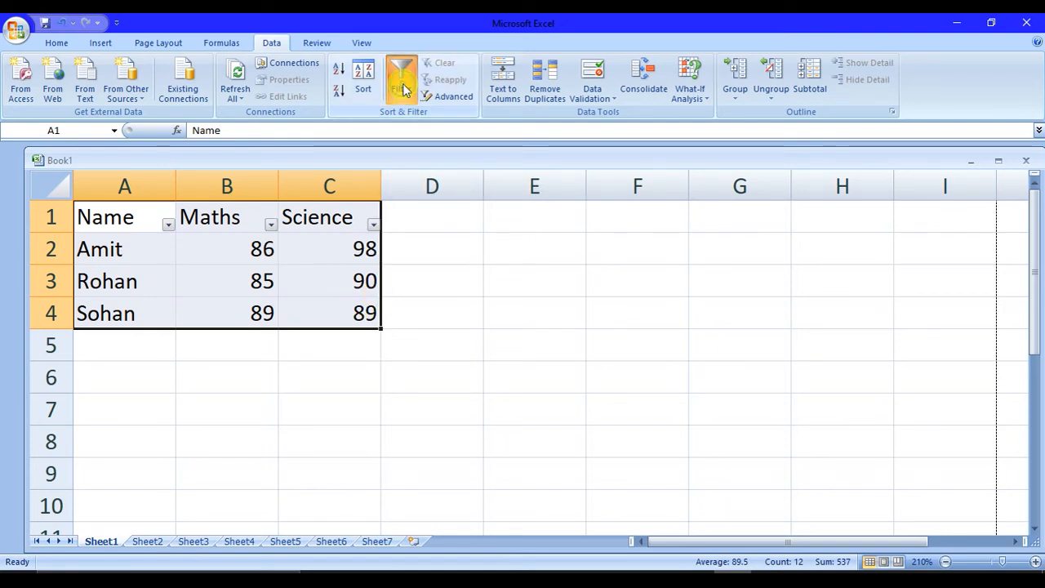
{"action": "left_click", "coordinate": [150, 250]}
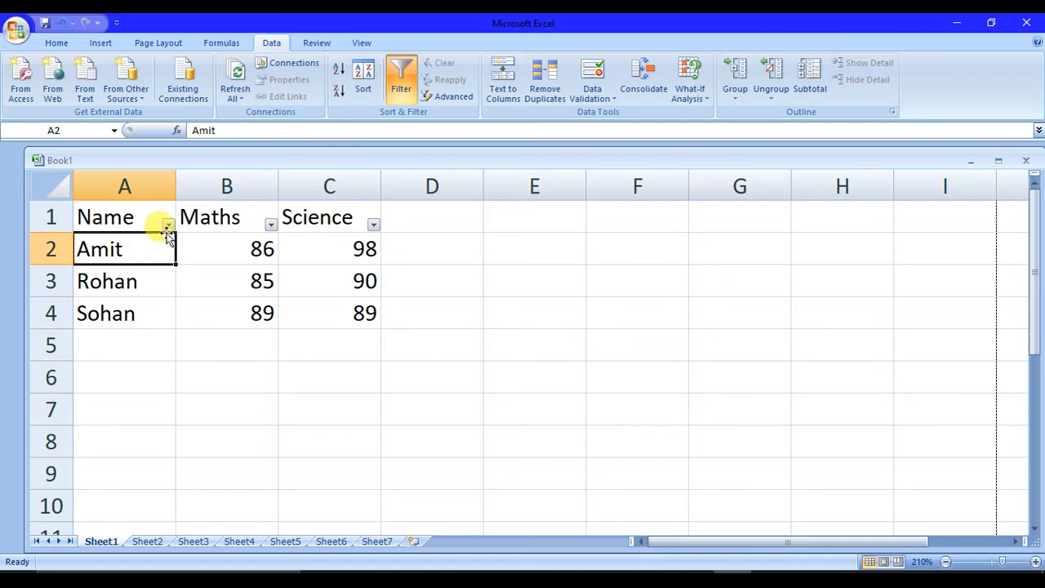
{"action": "left_click", "coordinate": [168, 224]}
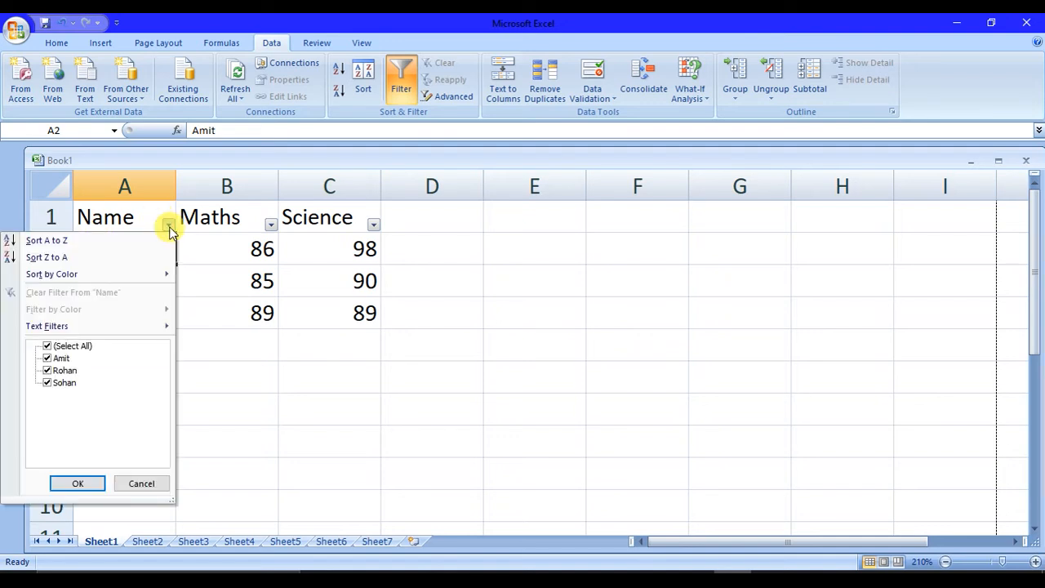
{"action": "left_click", "coordinate": [47, 346]}
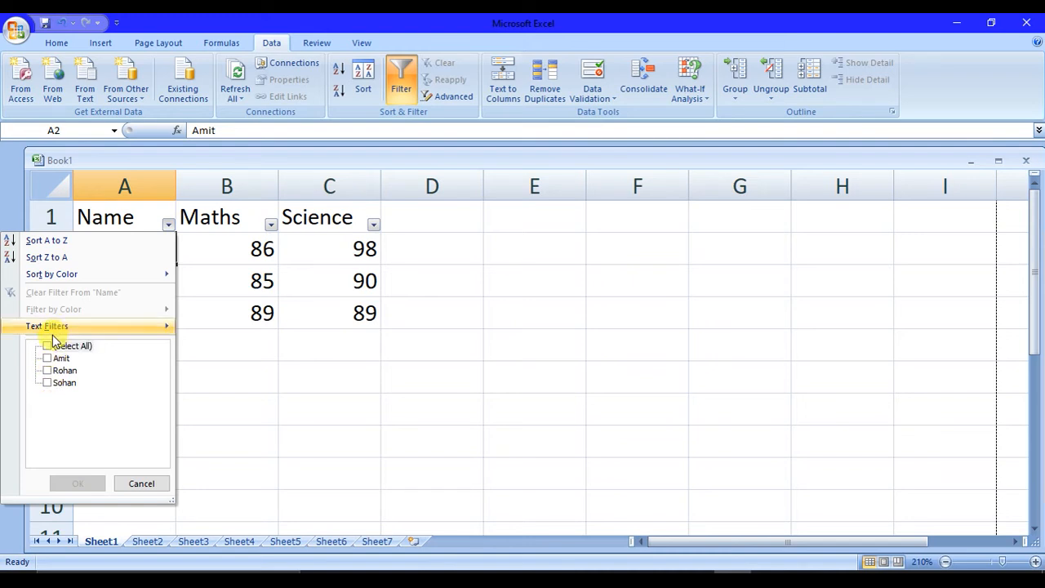
{"action": "left_click", "coordinate": [47, 346]}
{"action": "left_click", "coordinate": [81, 487]}
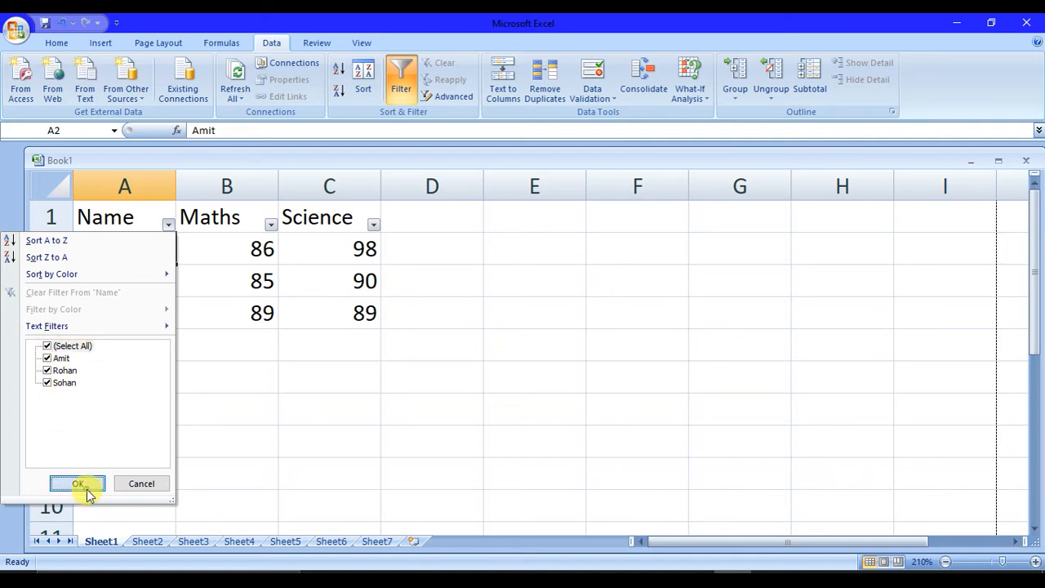
Step: Filter the Name column to show only the student in row 4
{"action": "left_click", "coordinate": [169, 227]}
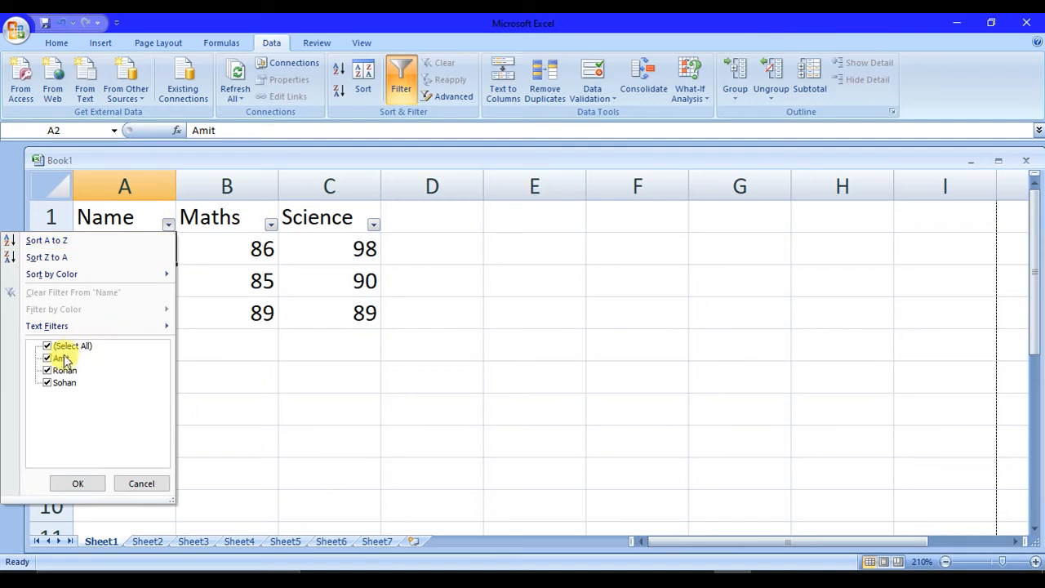
{"action": "left_click", "coordinate": [49, 346]}
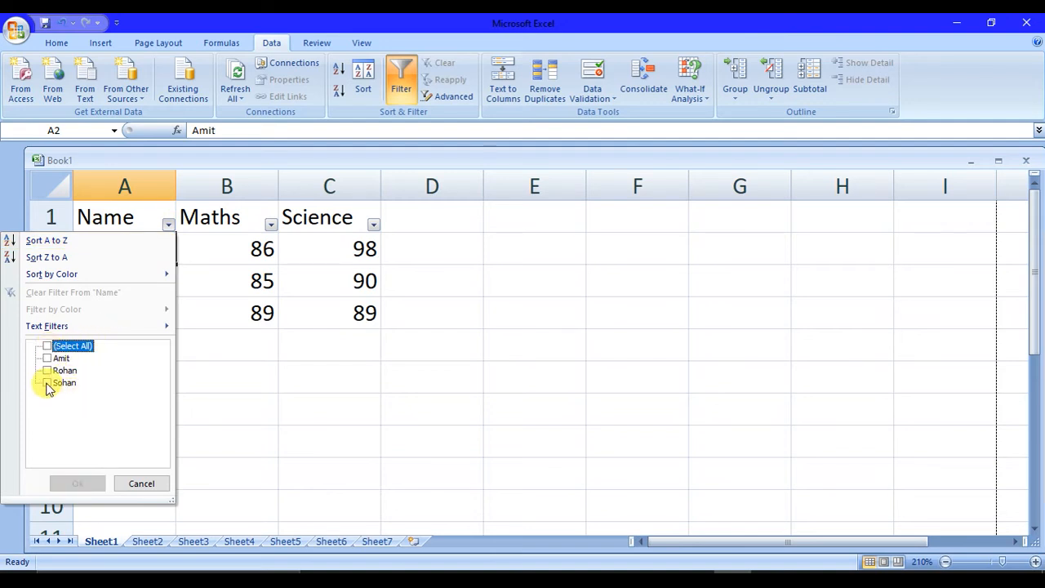
{"action": "left_click", "coordinate": [47, 383]}
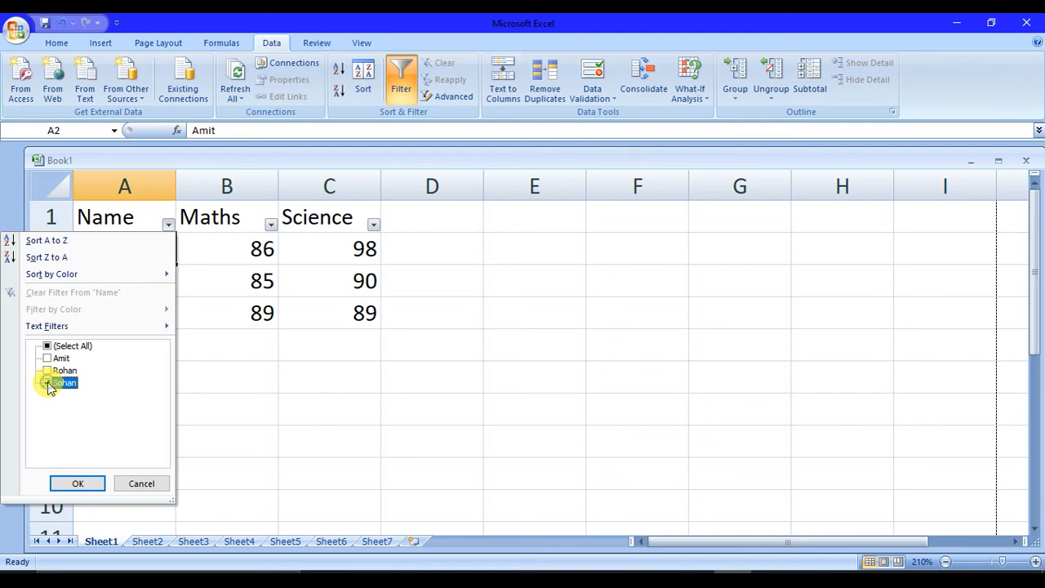
{"action": "left_click", "coordinate": [86, 485]}
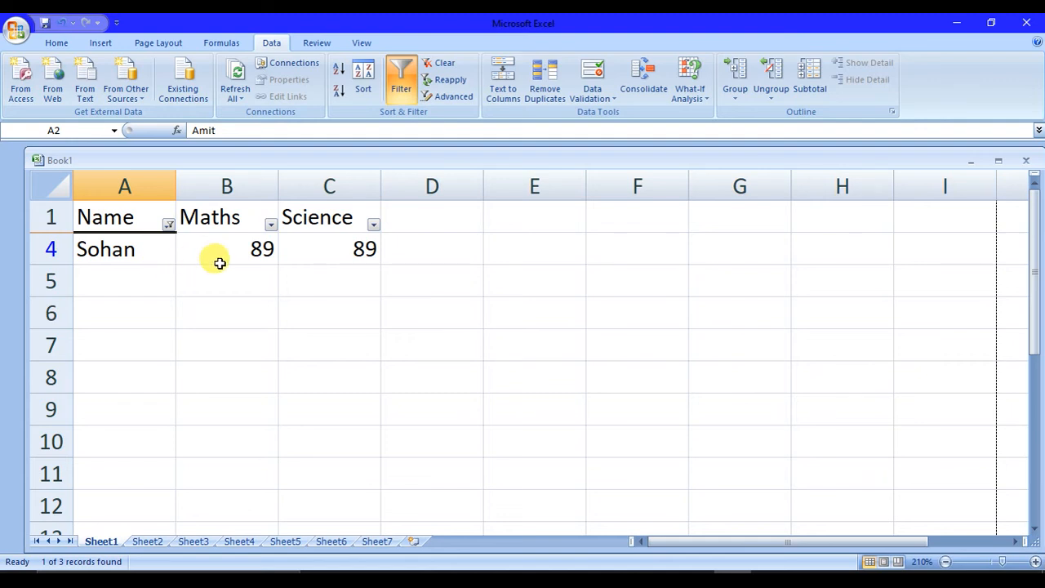
{"action": "left_click", "coordinate": [450, 97]}
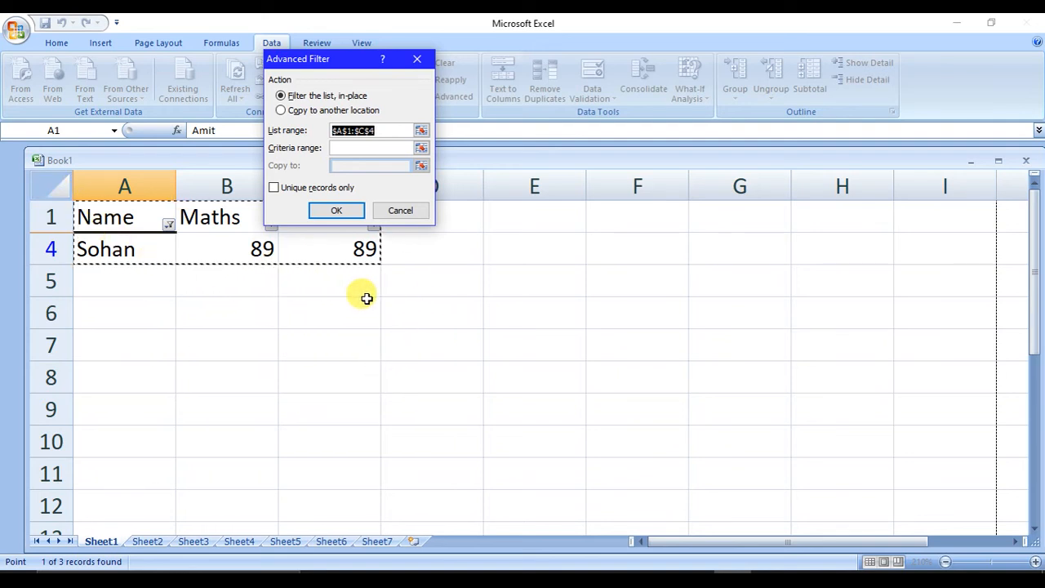
{"action": "left_click", "coordinate": [378, 148]}
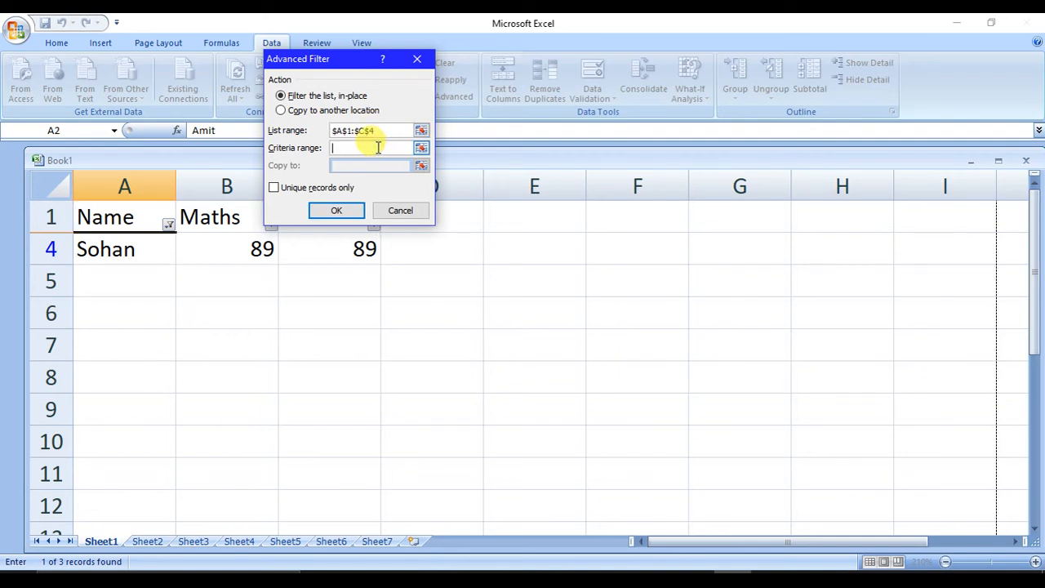
{"action": "left_click", "coordinate": [417, 59]}
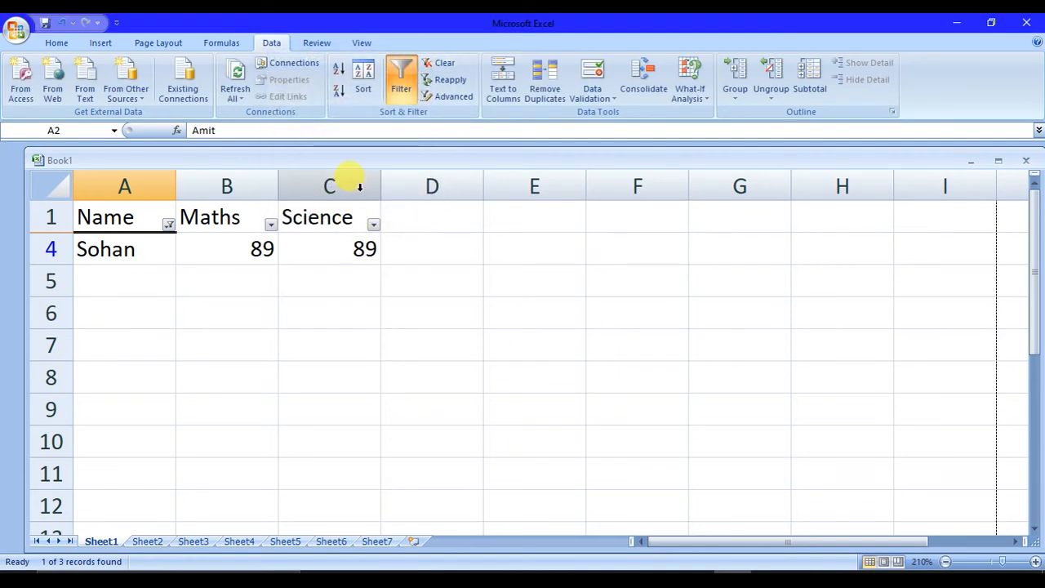
Step: Turn off Filter for the table, consult the Conditional formatting notes in 7 Chapter 2.pdf and return to Excel
{"action": "left_click", "coordinate": [405, 91]}
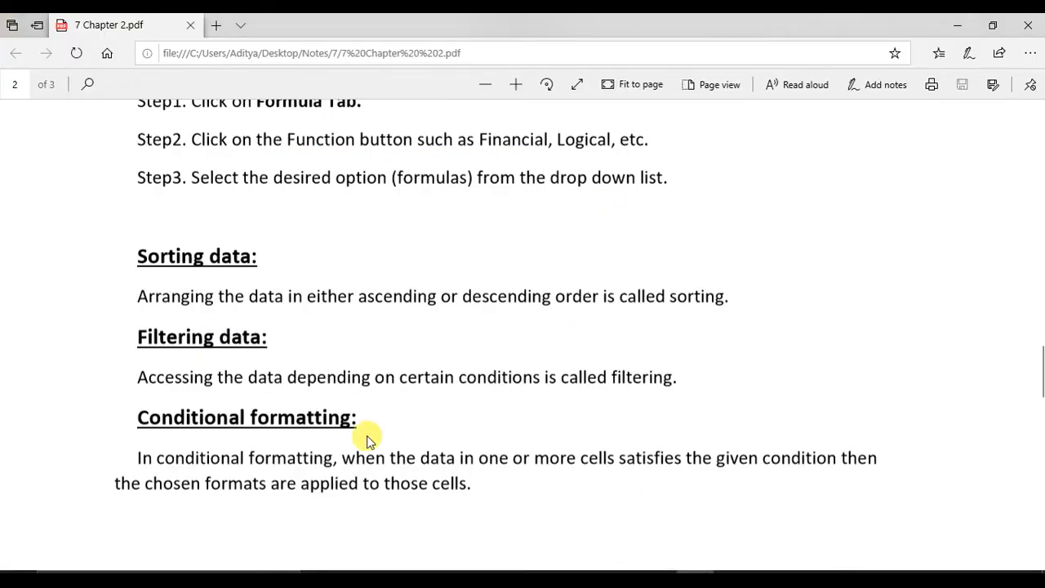
{"action": "scroll", "coordinate": [367, 441], "scroll_direction": "down", "scroll_amount": 3}
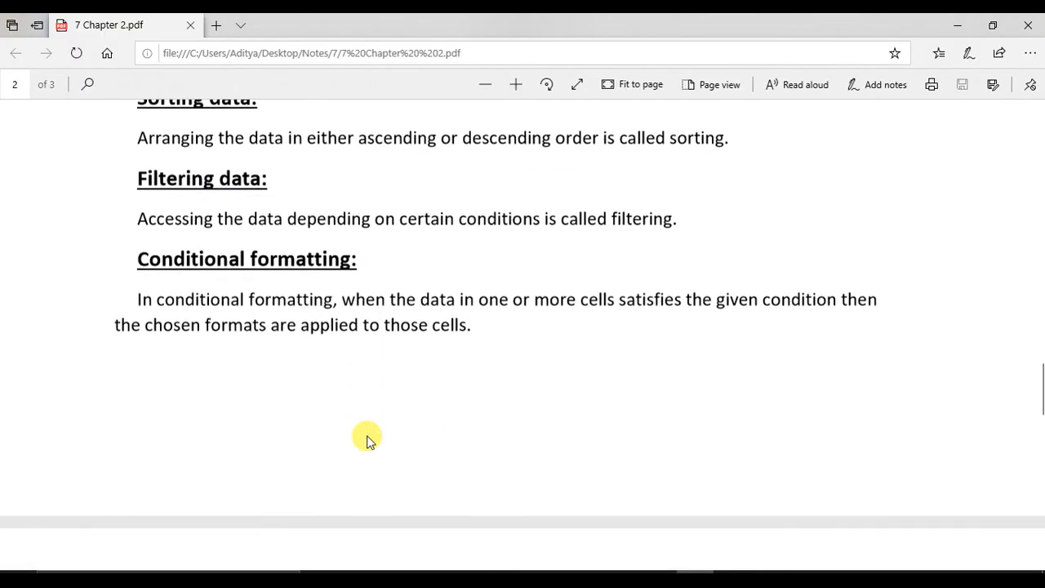
{"action": "scroll", "coordinate": [366, 441], "scroll_direction": "down", "scroll_amount": 3}
{"action": "scroll", "coordinate": [367, 441], "scroll_direction": "up", "scroll_amount": 3}
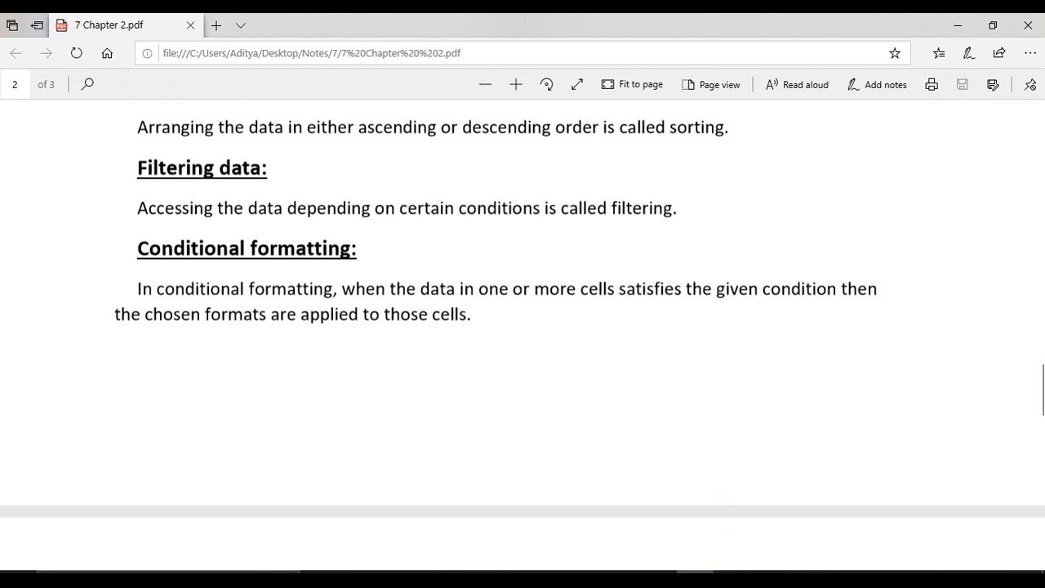
{"action": "left_click", "coordinate": [733, 580]}
{"action": "left_click", "coordinate": [260, 245]}
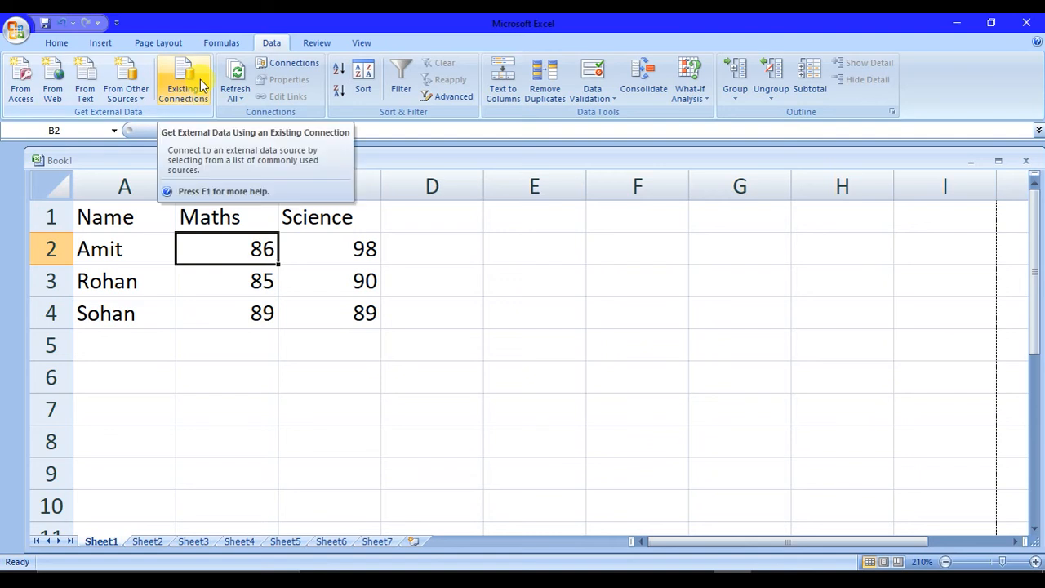
Step: Select the whole sheet and start a Between highlight rule from Conditional Formatting
{"action": "left_click", "coordinate": [57, 43]}
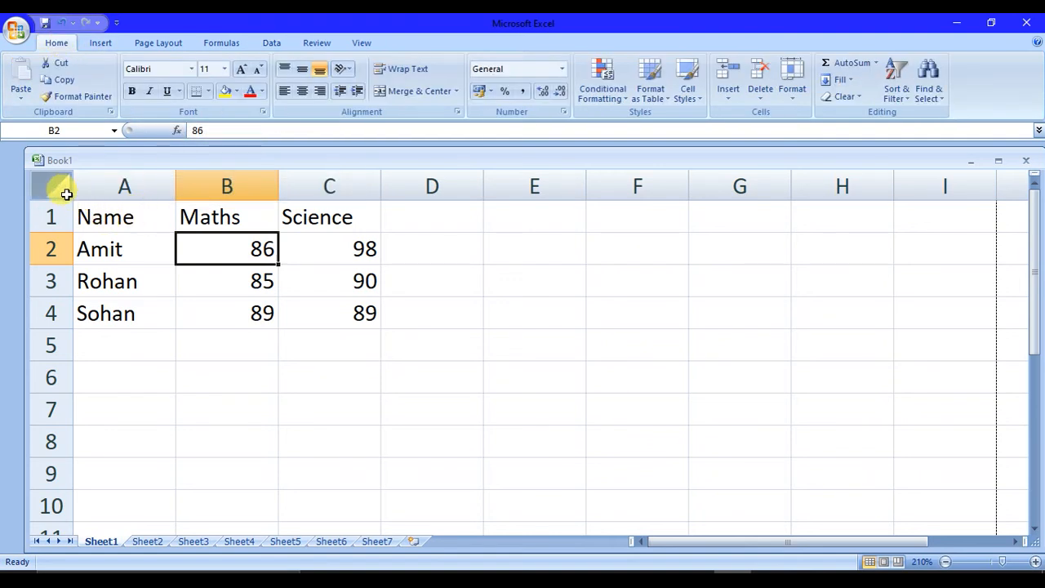
{"action": "left_click", "coordinate": [65, 193]}
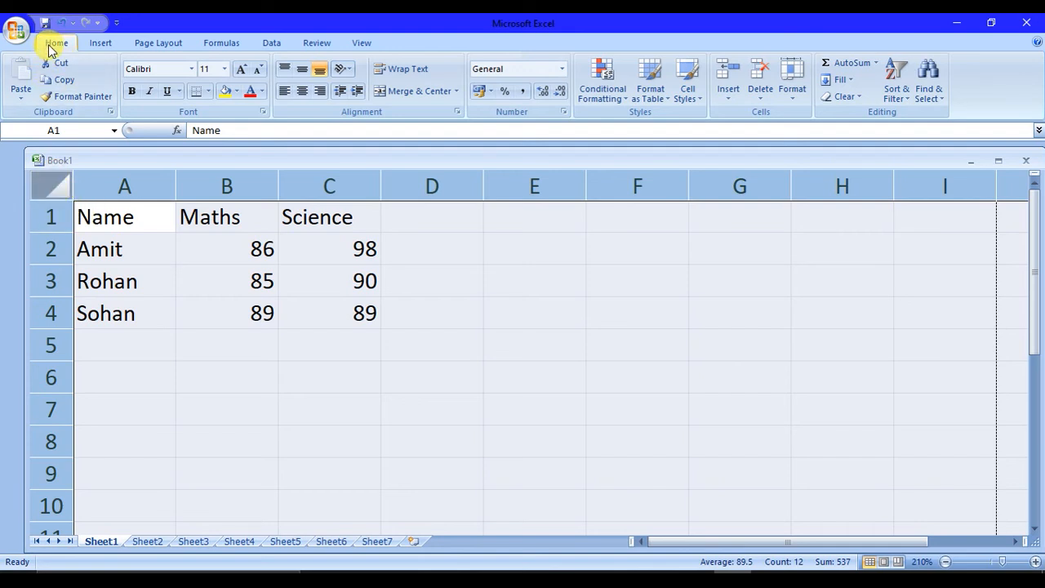
{"action": "left_click", "coordinate": [617, 99]}
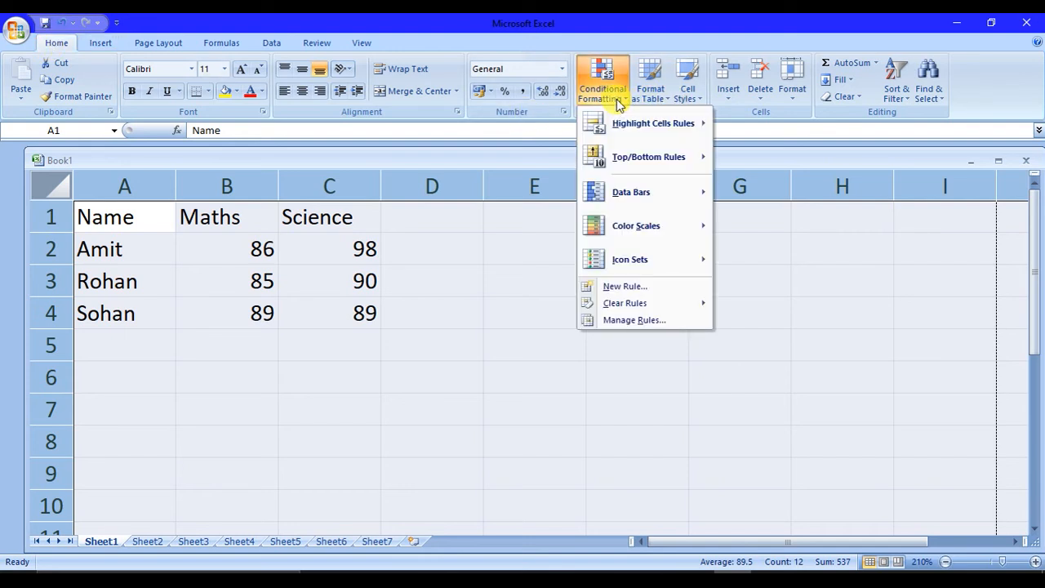
{"action": "mouse_move", "coordinate": [661, 125]}
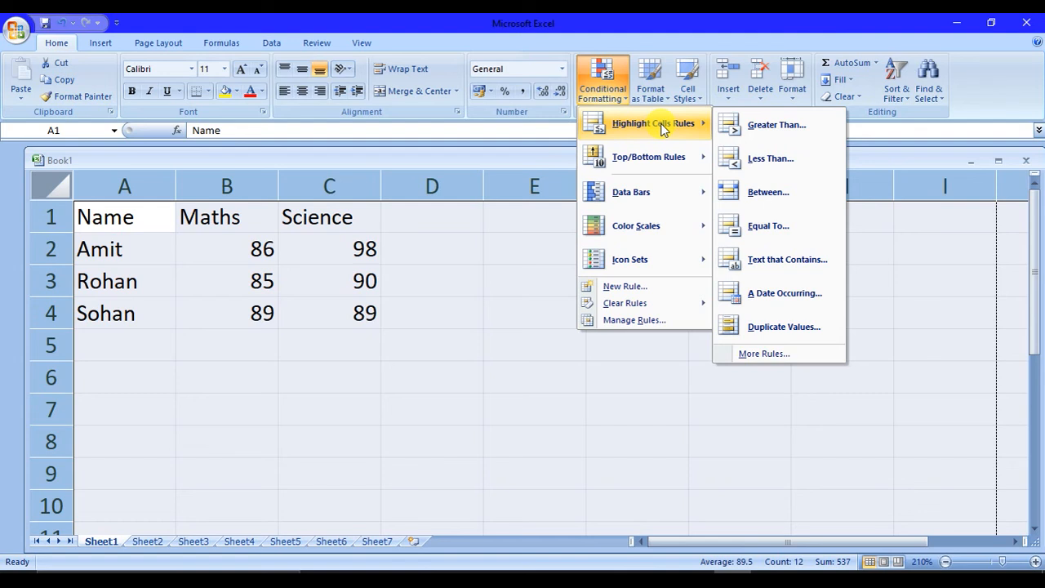
{"action": "left_click", "coordinate": [779, 188]}
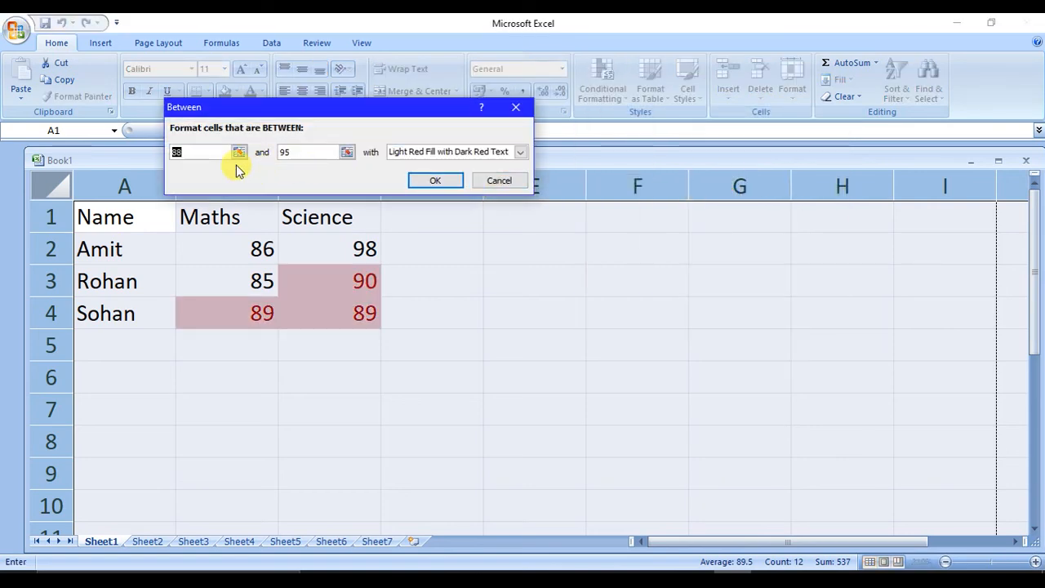
Step: Set the Between rule to highlight values from 85 to 99 with Green Fill with Dark Green Text
{"action": "left_click", "coordinate": [210, 155]}
{"action": "key", "text": "BackSpace"}
{"action": "key", "text": "BackSpace"}
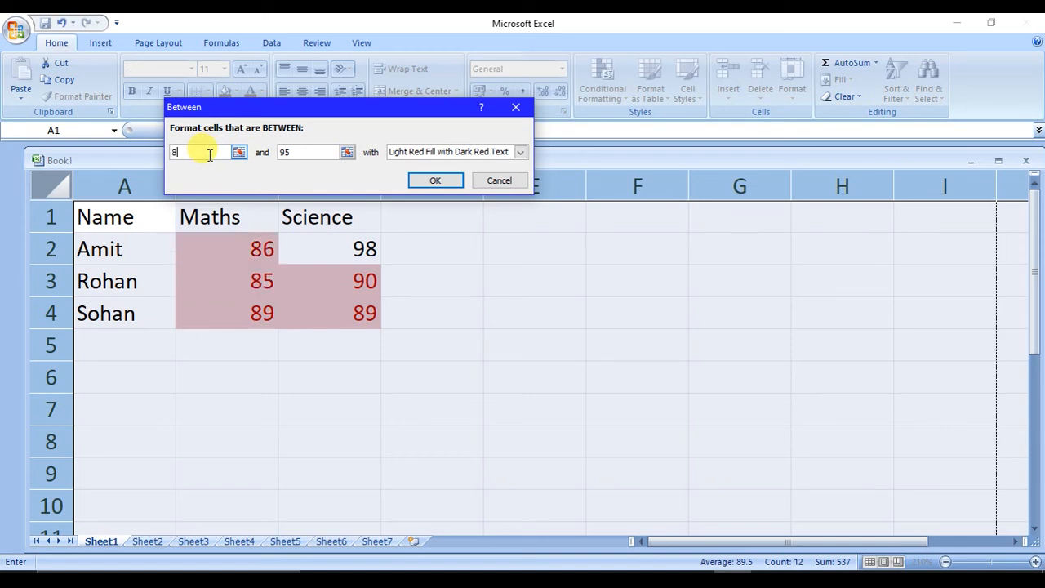
{"action": "left_click", "coordinate": [300, 155]}
{"action": "key", "text": "BackSpace"}
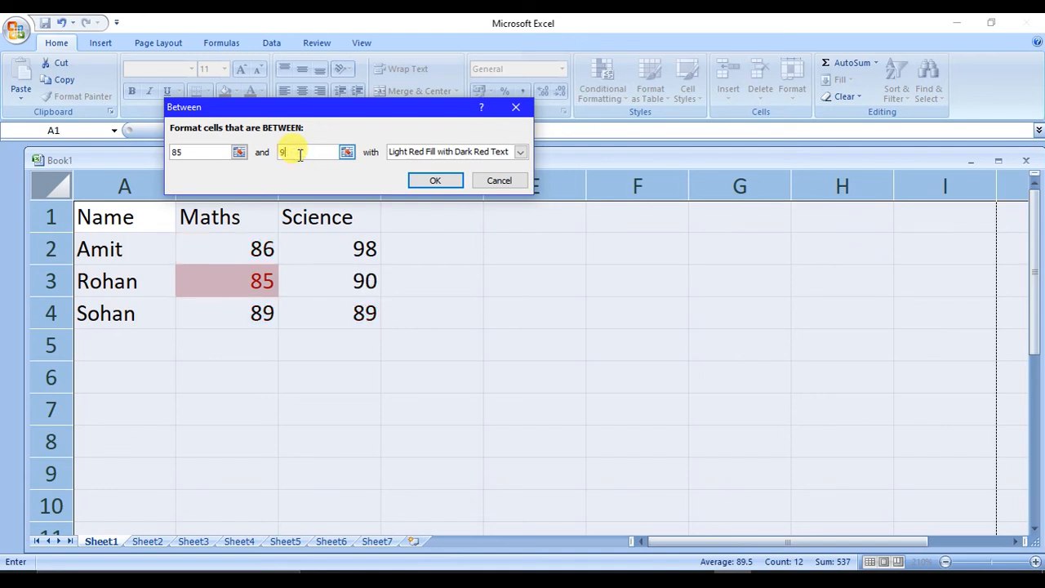
{"action": "type", "text": "9"}
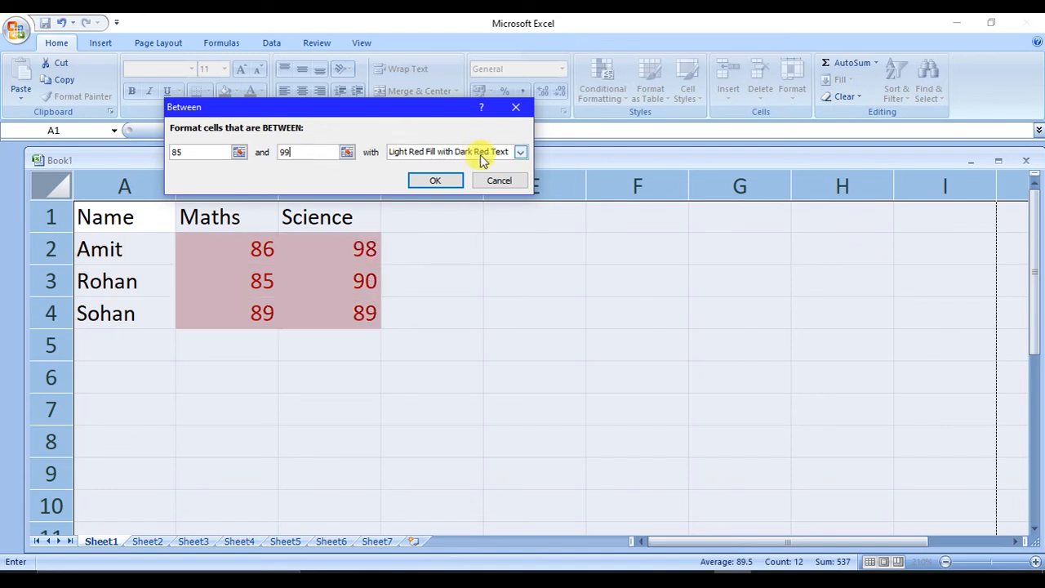
{"action": "left_click", "coordinate": [520, 153]}
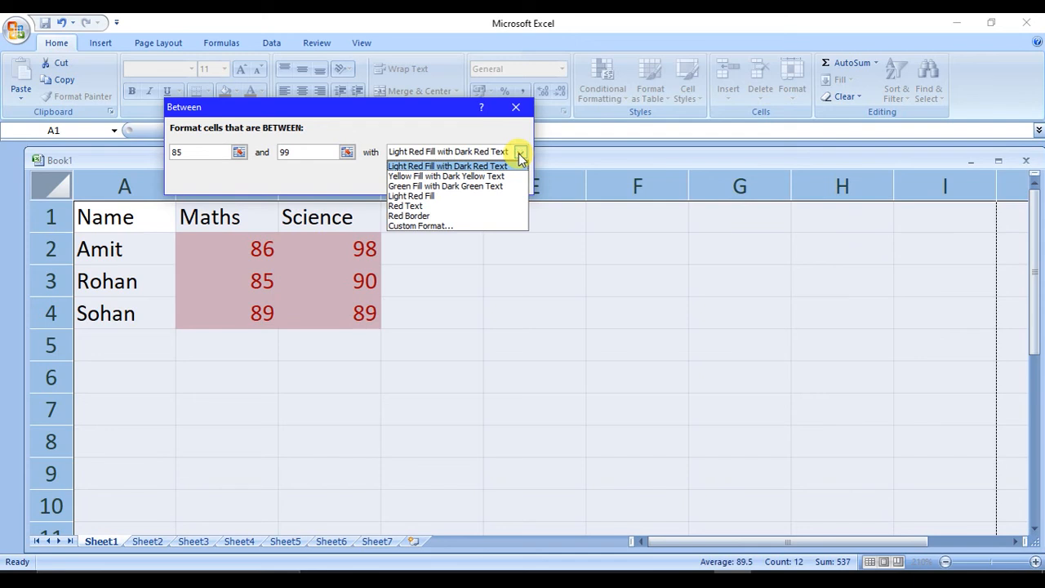
{"action": "left_click", "coordinate": [487, 187]}
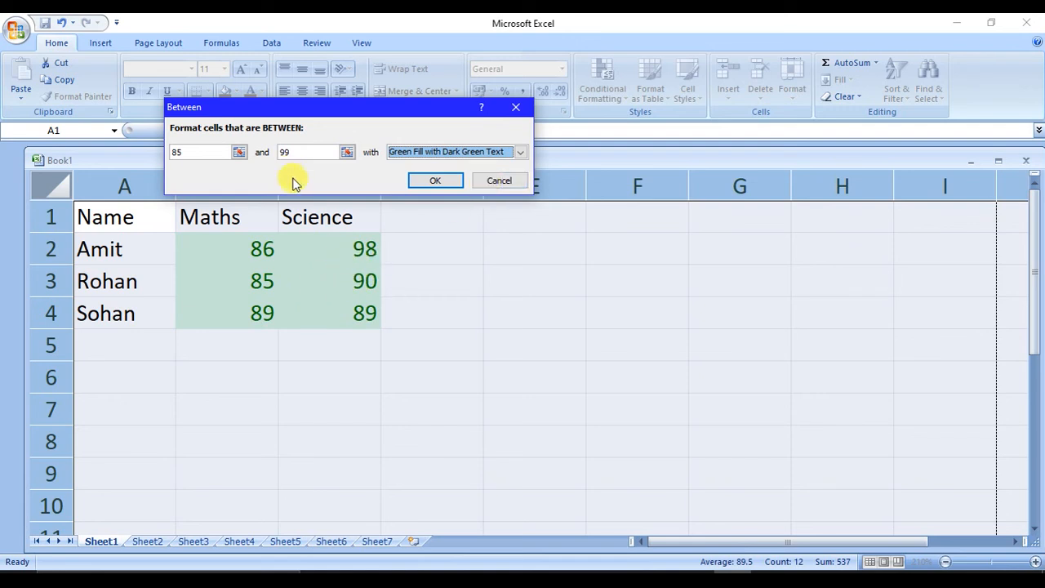
Step: Change the Between rule's upper limit to 90 and apply the rule to the sheet
{"action": "left_click", "coordinate": [297, 150]}
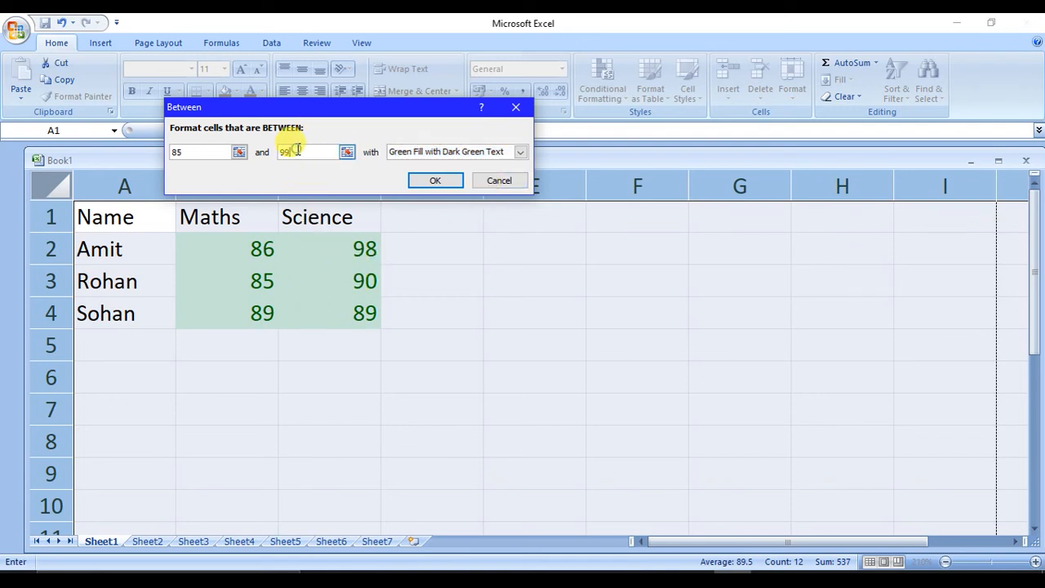
{"action": "key", "text": "BackSpace"}
{"action": "type", "text": "0"}
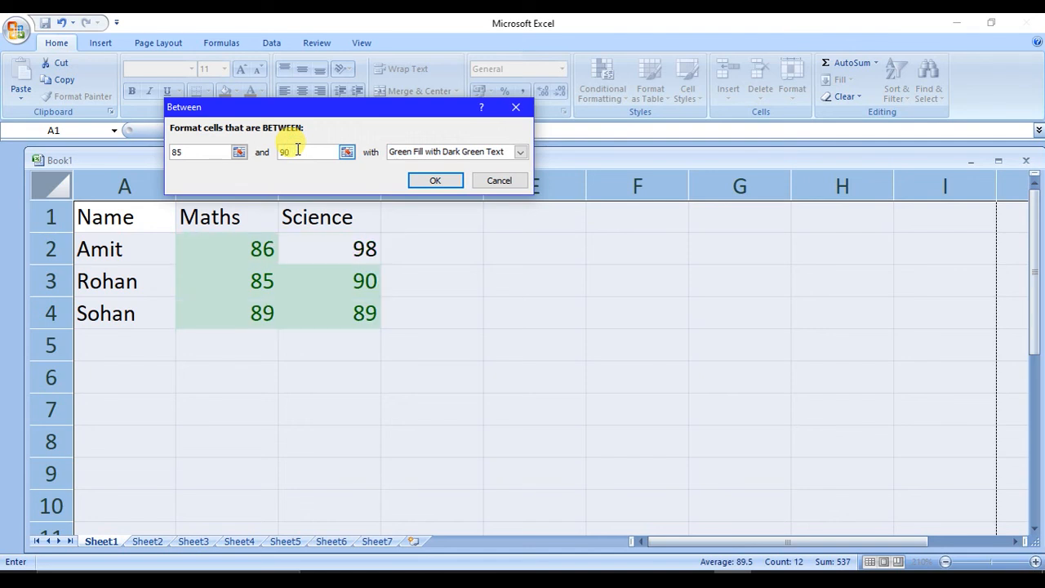
{"action": "left_click", "coordinate": [423, 182]}
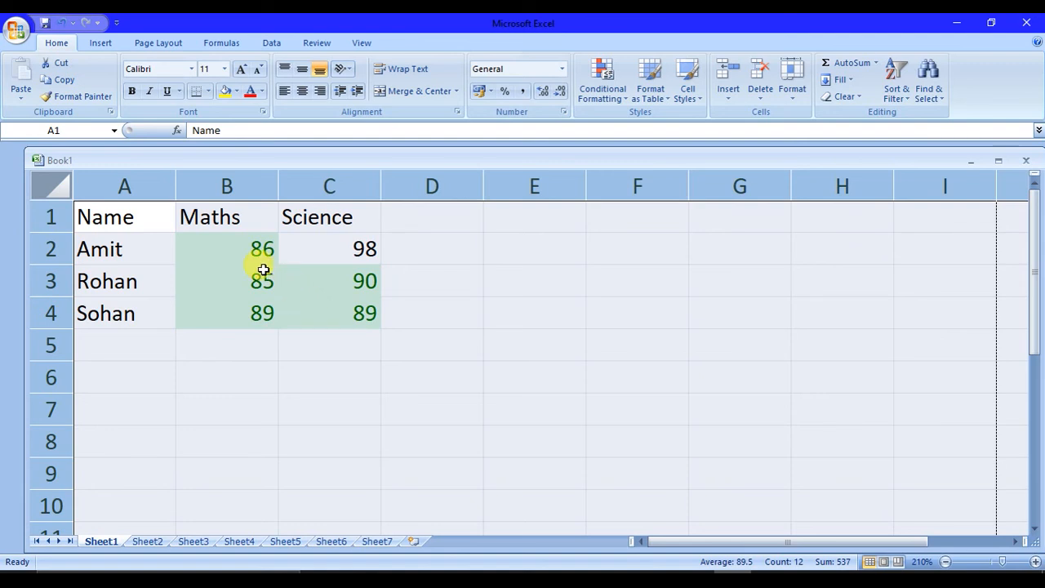
Step: Undo the Between highlight rule
{"action": "left_click", "coordinate": [594, 100]}
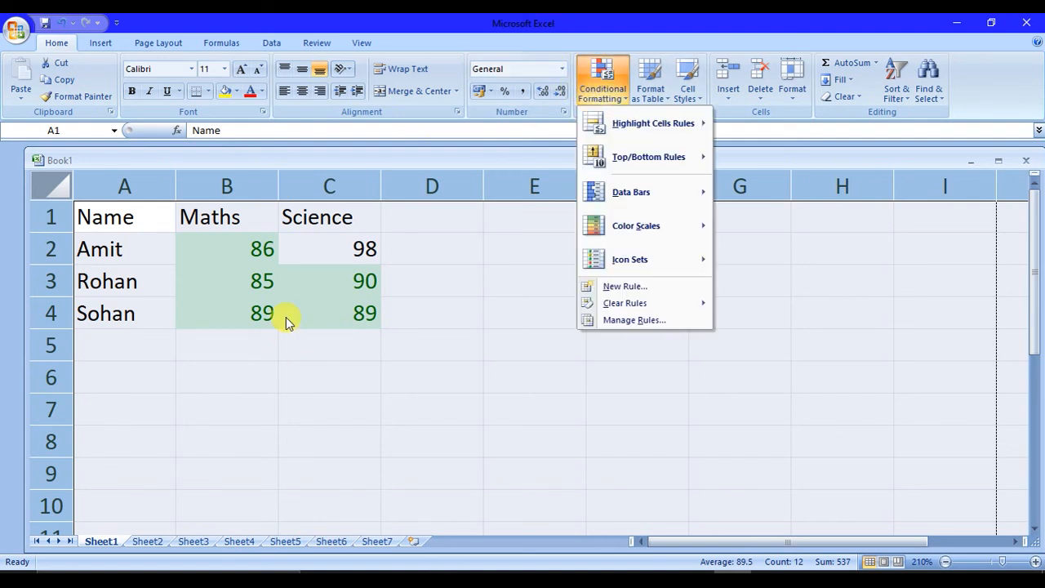
{"action": "key", "text": "Escape"}
{"action": "key", "text": "ctrl+z"}
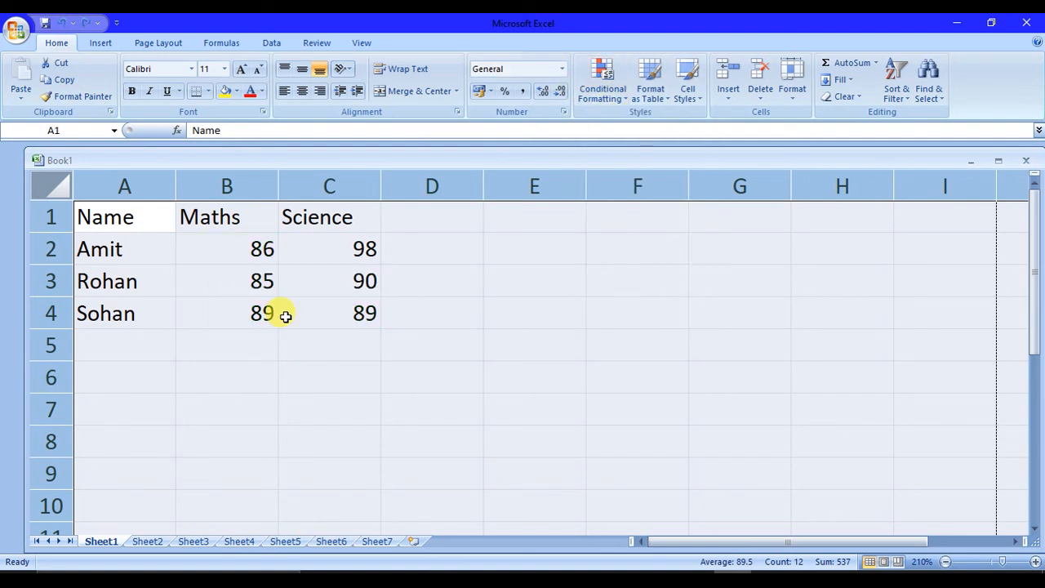
Step: Start a Top 10 Items conditional formatting rule on the Maths column and limit it to the top 2 values
{"action": "left_click", "coordinate": [615, 103]}
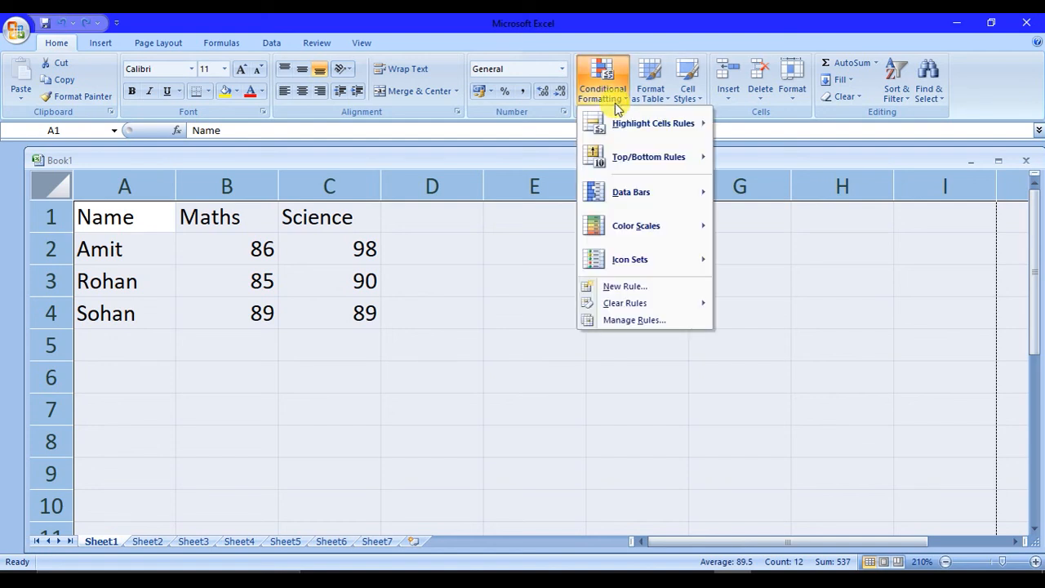
{"action": "mouse_move", "coordinate": [684, 135]}
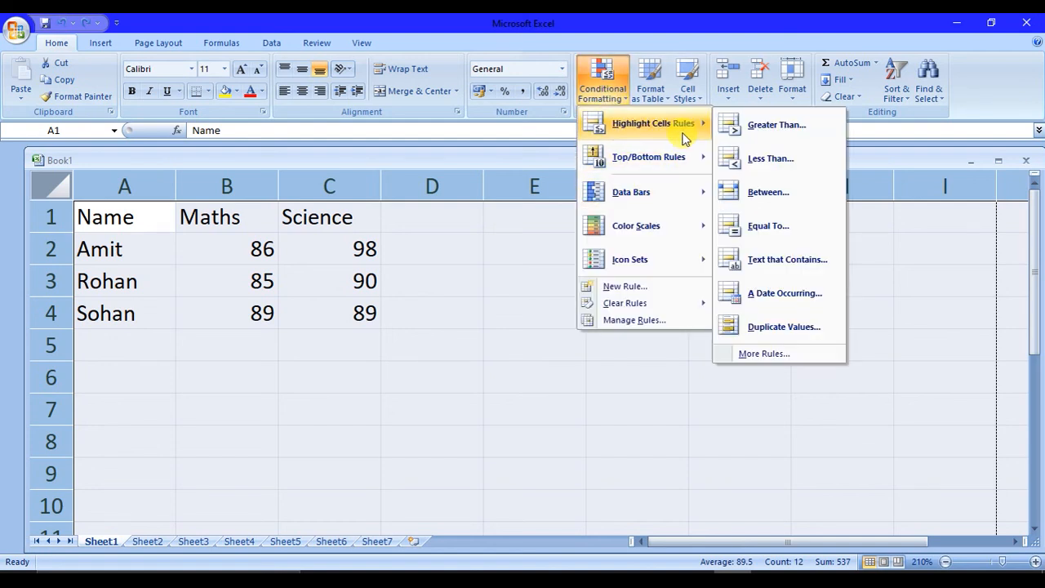
{"action": "mouse_move", "coordinate": [685, 158]}
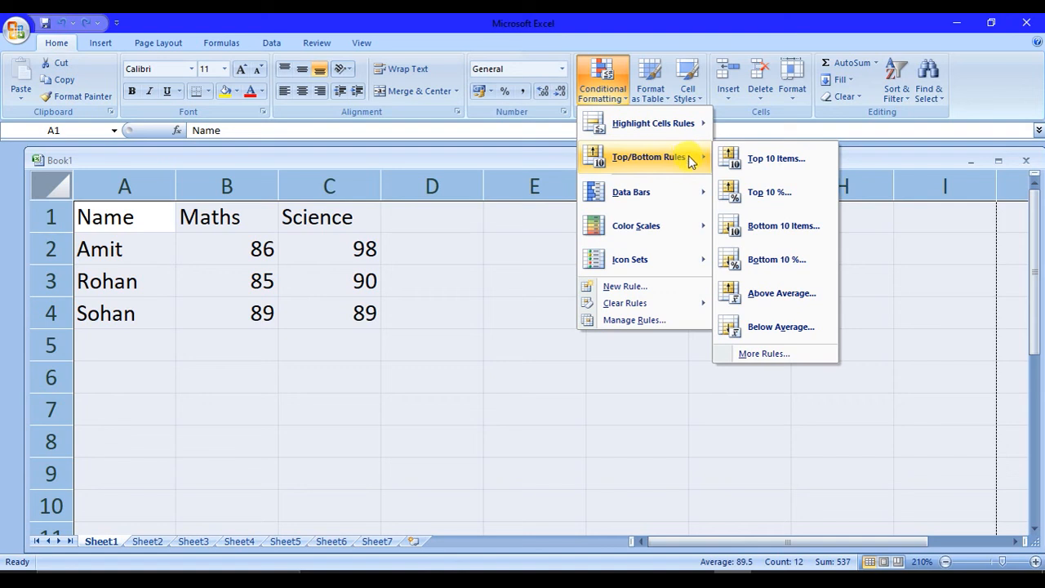
{"action": "left_click", "coordinate": [240, 202]}
{"action": "left_click", "coordinate": [243, 187]}
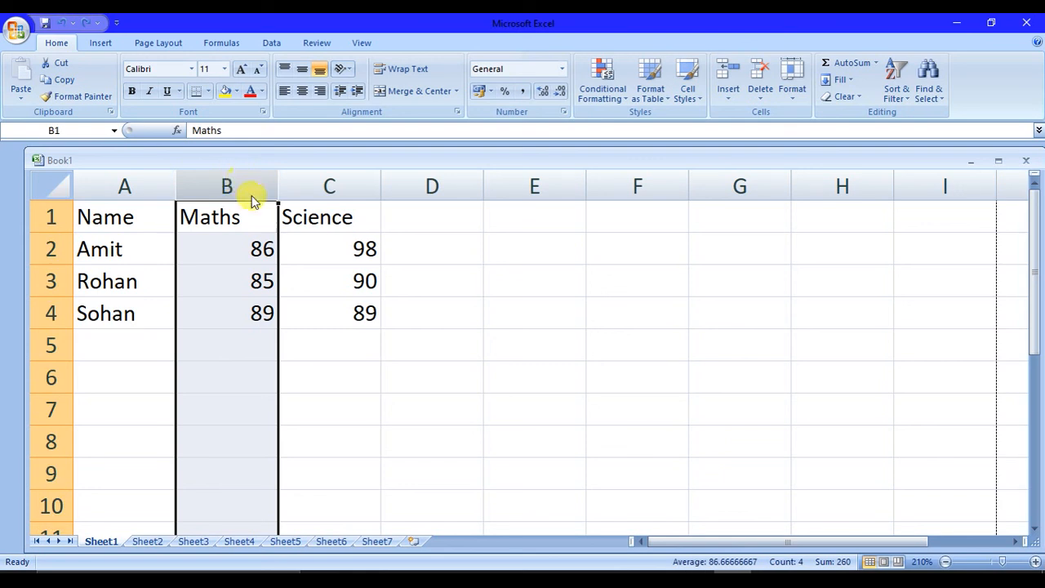
{"action": "left_click", "coordinate": [610, 100]}
{"action": "mouse_move", "coordinate": [678, 161]}
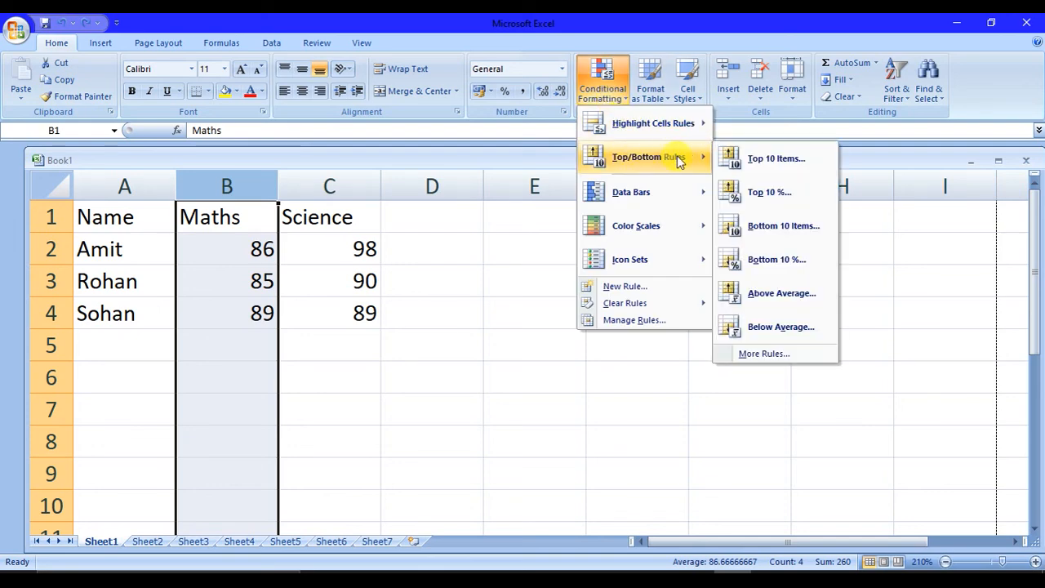
{"action": "left_click", "coordinate": [770, 158]}
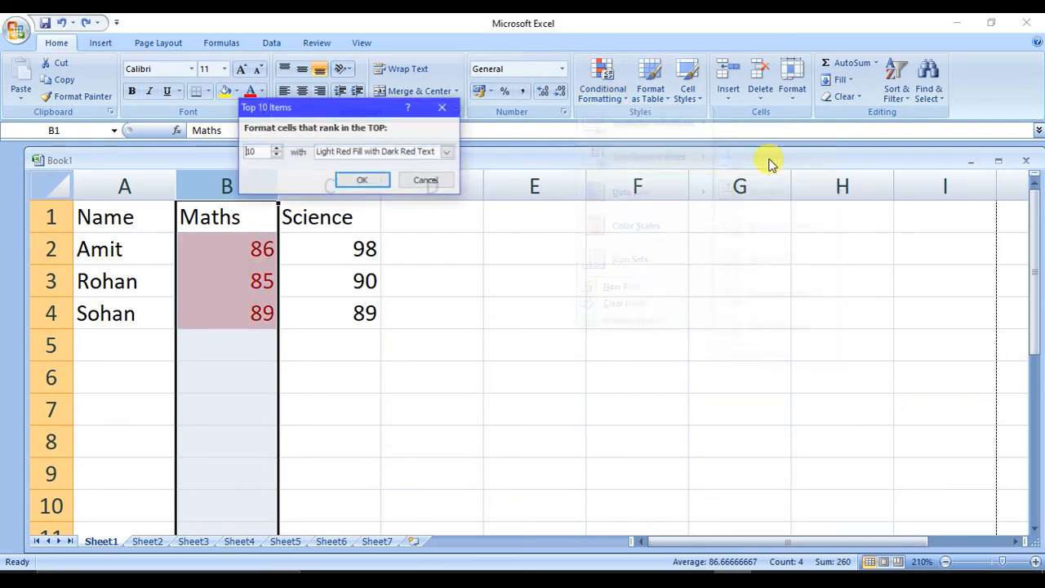
{"action": "left_click", "coordinate": [264, 151]}
{"action": "key", "text": "BackSpace"}
{"action": "key", "text": "BackSpace"}
{"action": "type", "text": "2"}
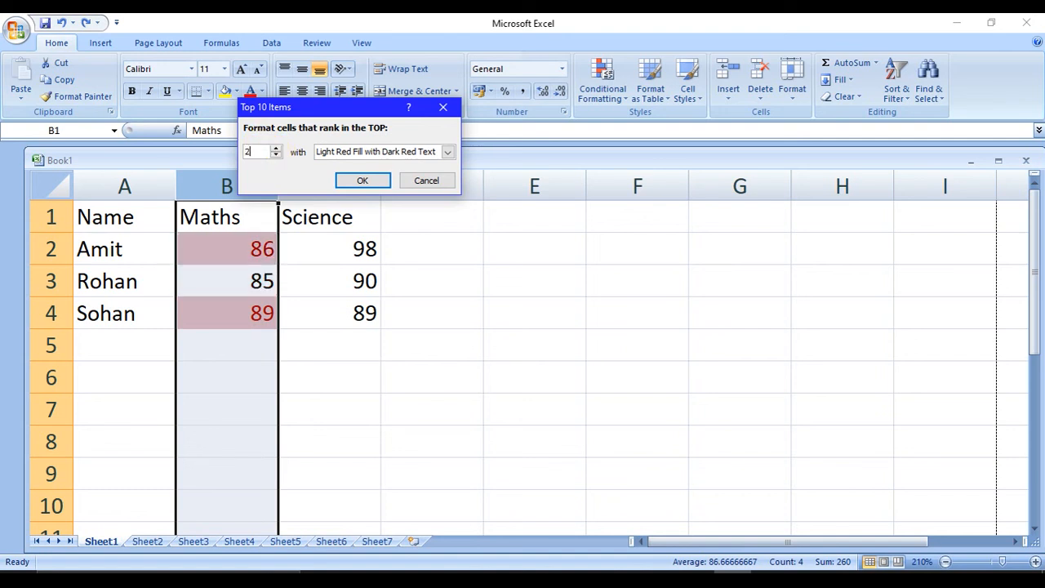
Step: Choose Green Fill with Dark Green Text for the top-ranked Maths cells and apply the rule
{"action": "left_click_drag", "start_coordinate": [336, 115], "coordinate": [500, 151]}
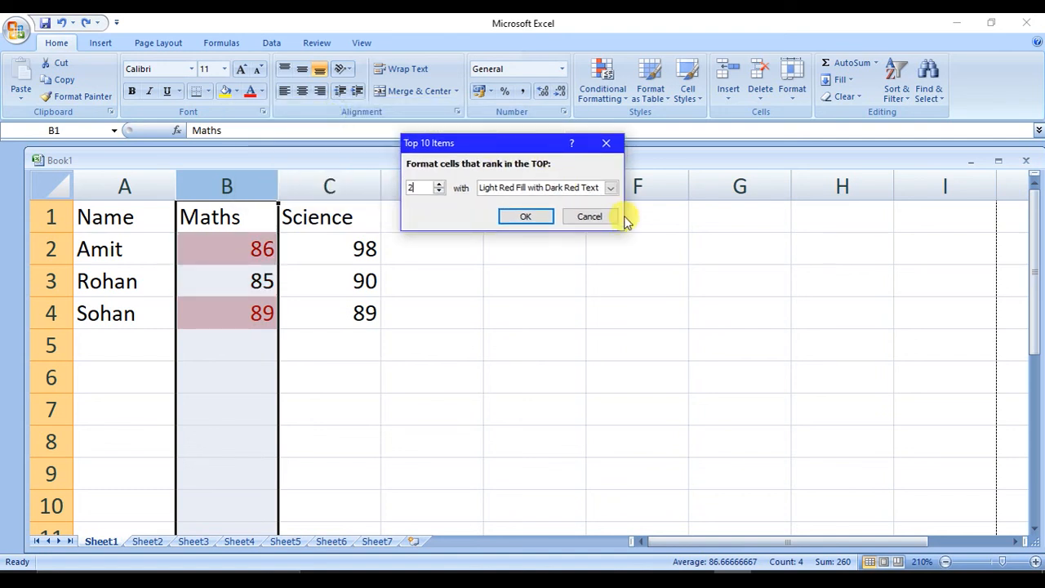
{"action": "left_click", "coordinate": [611, 188]}
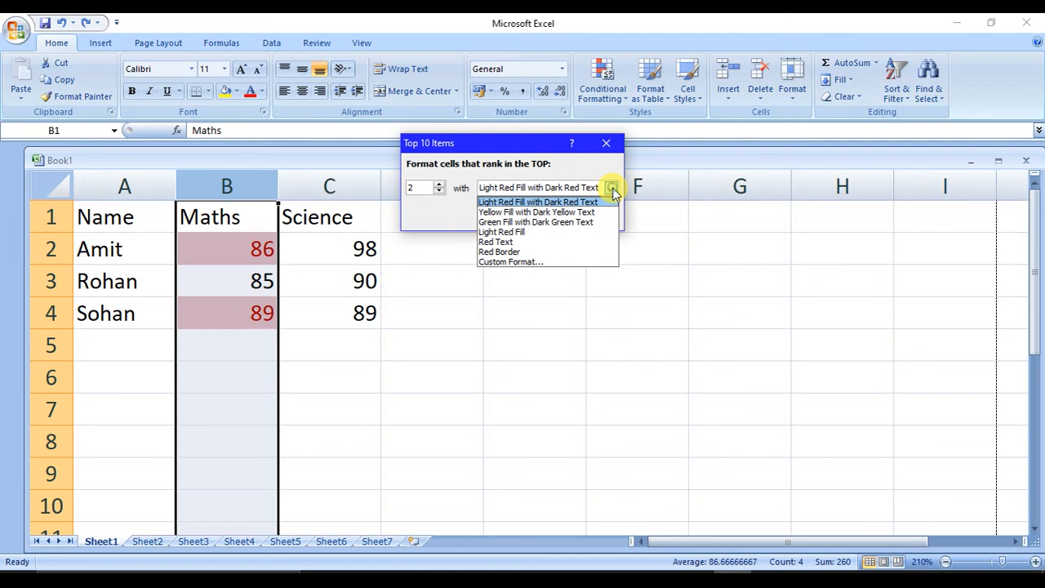
{"action": "left_click", "coordinate": [544, 223]}
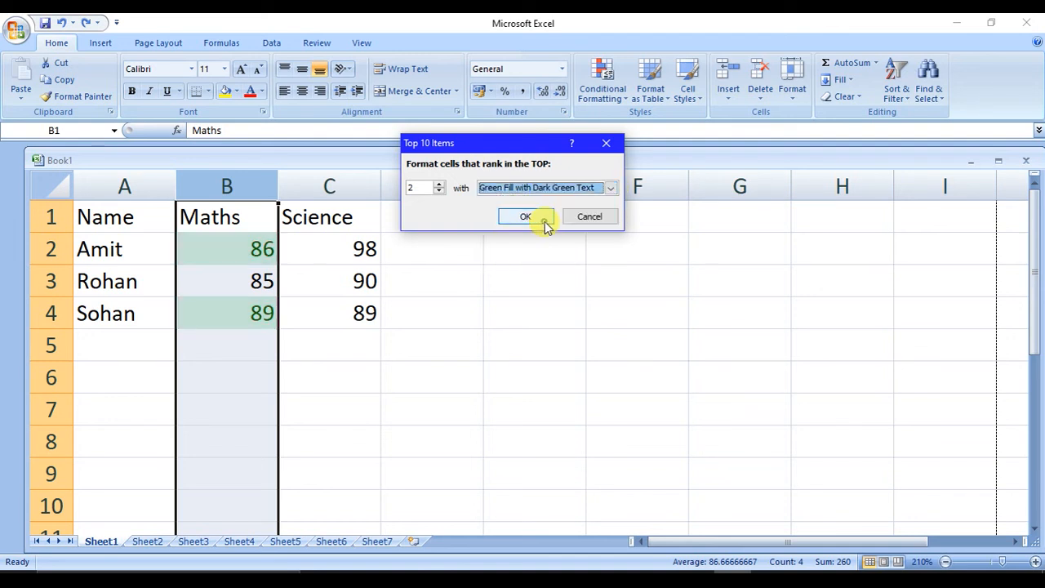
{"action": "left_click_drag", "start_coordinate": [506, 144], "coordinate": [657, 203]}
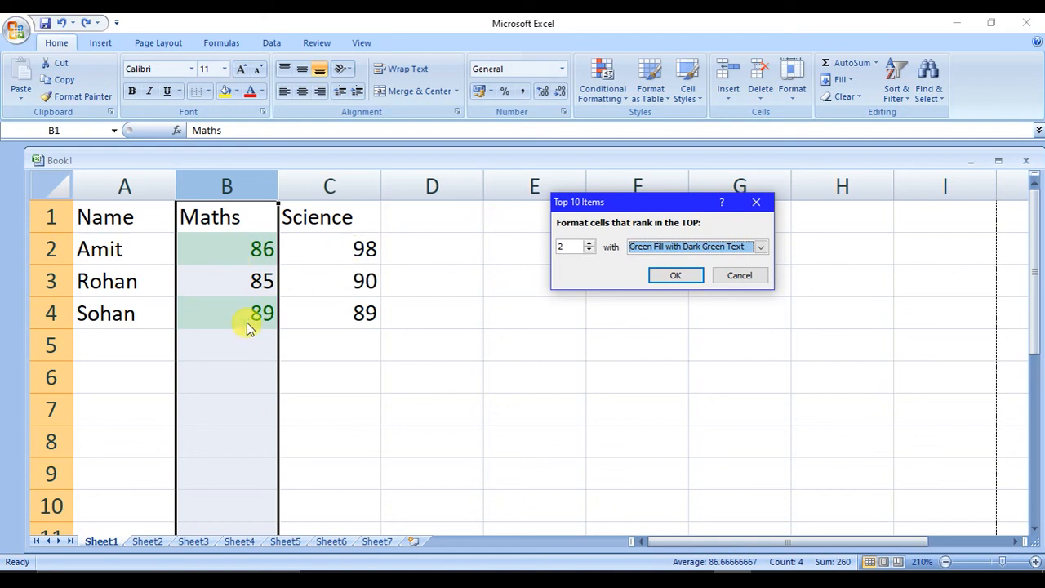
{"action": "left_click", "coordinate": [671, 276]}
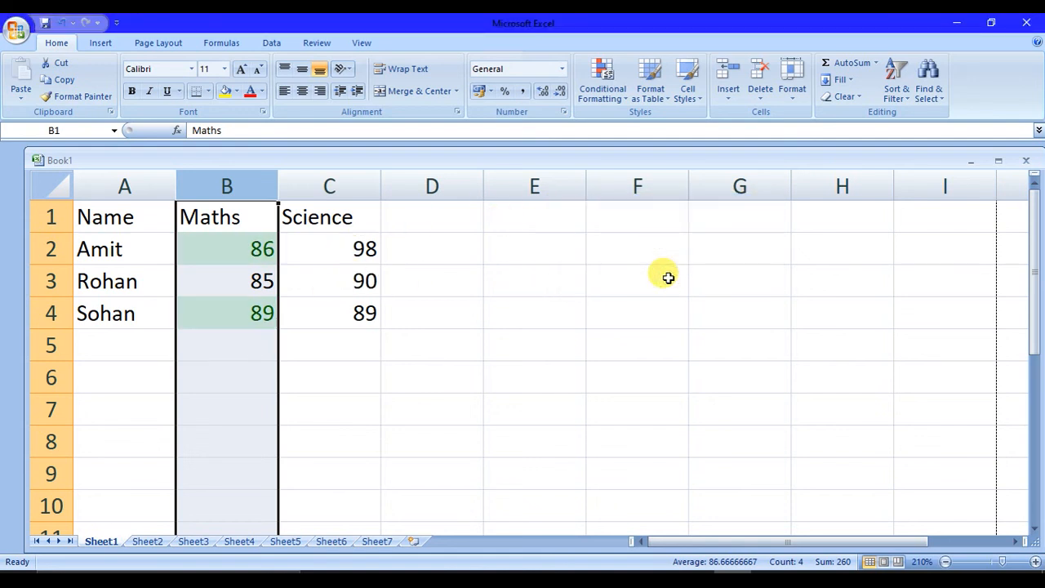
Step: Switch to 7 Chapter 2.pdf and read the Charts notes and the steps to insert a chart
{"action": "left_click", "coordinate": [301, 303]}
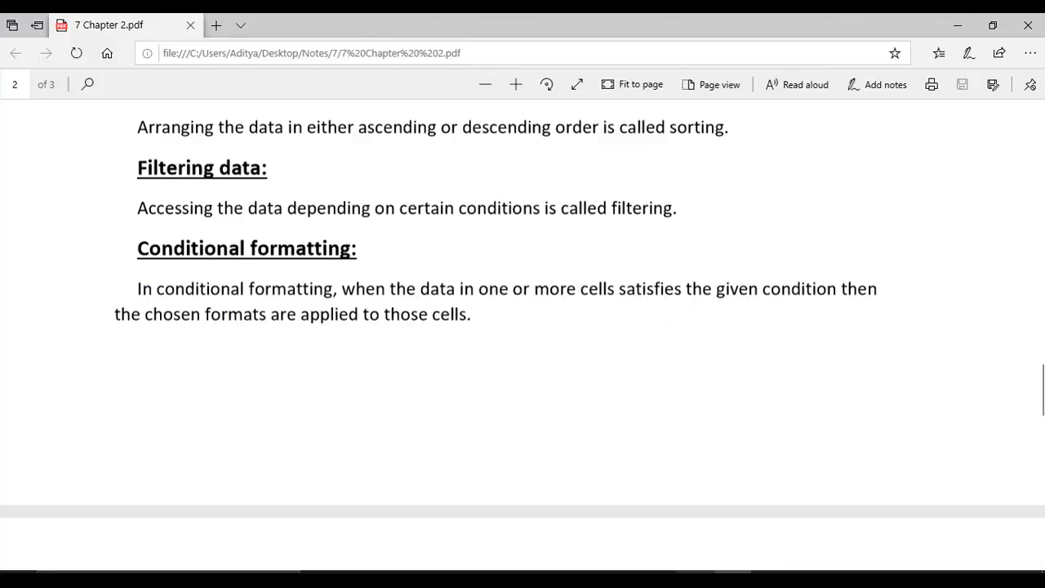
{"action": "scroll", "coordinate": [518, 427], "scroll_direction": "down", "scroll_amount": 5}
{"action": "scroll", "coordinate": [518, 427], "scroll_direction": "down", "scroll_amount": 2}
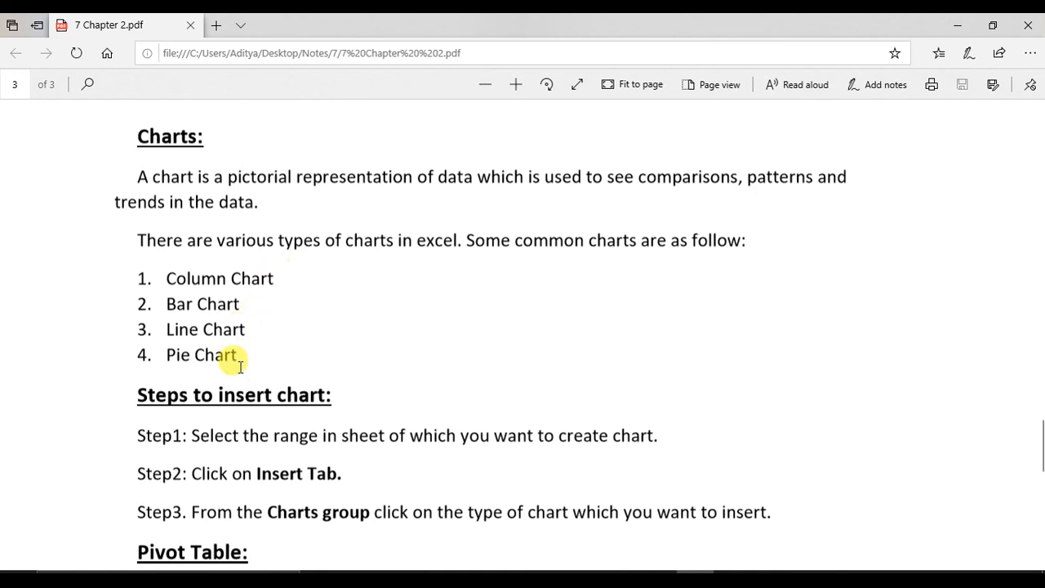
{"action": "scroll", "coordinate": [322, 385], "scroll_direction": "down", "scroll_amount": 2}
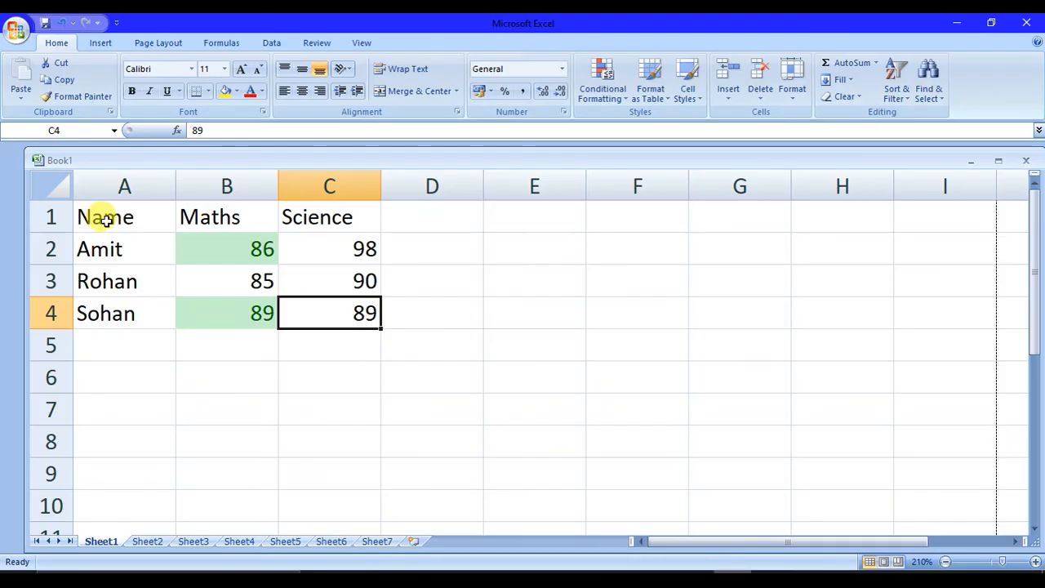
Step: Return to Excel and demonstrate selecting the range A1:B3 and the whole sheet
{"action": "double_click", "coordinate": [102, 217]}
{"action": "left_click_drag", "start_coordinate": [103, 218], "coordinate": [215, 264]}
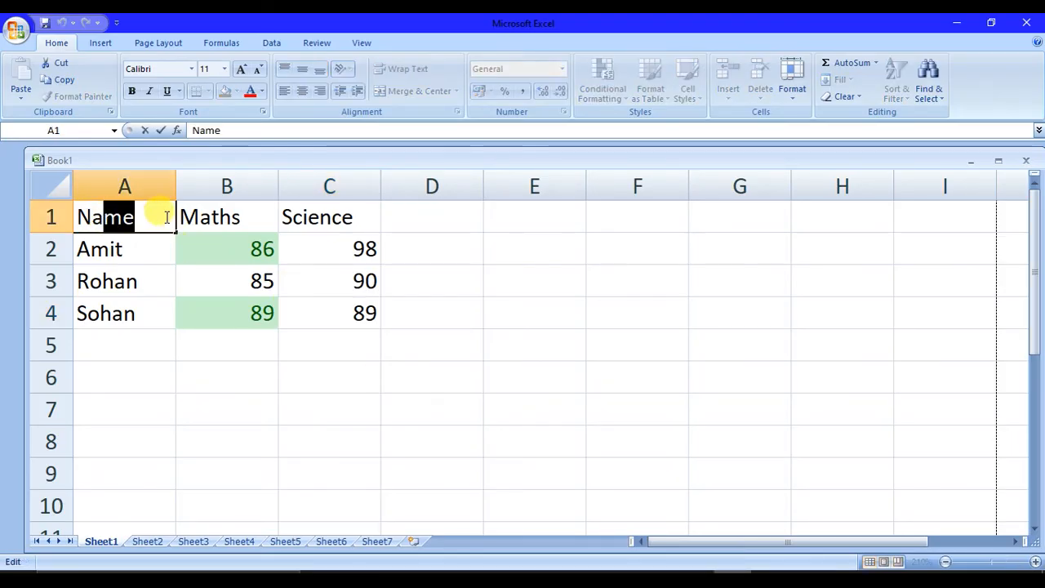
{"action": "left_click", "coordinate": [203, 214]}
{"action": "left_click_drag", "start_coordinate": [137, 212], "coordinate": [218, 278]}
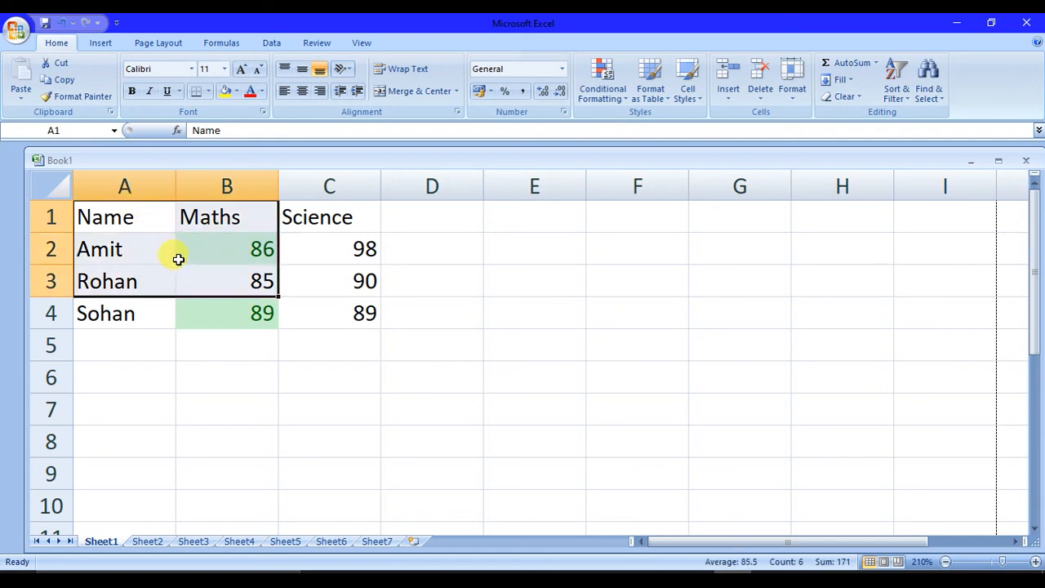
{"action": "left_click", "coordinate": [65, 193]}
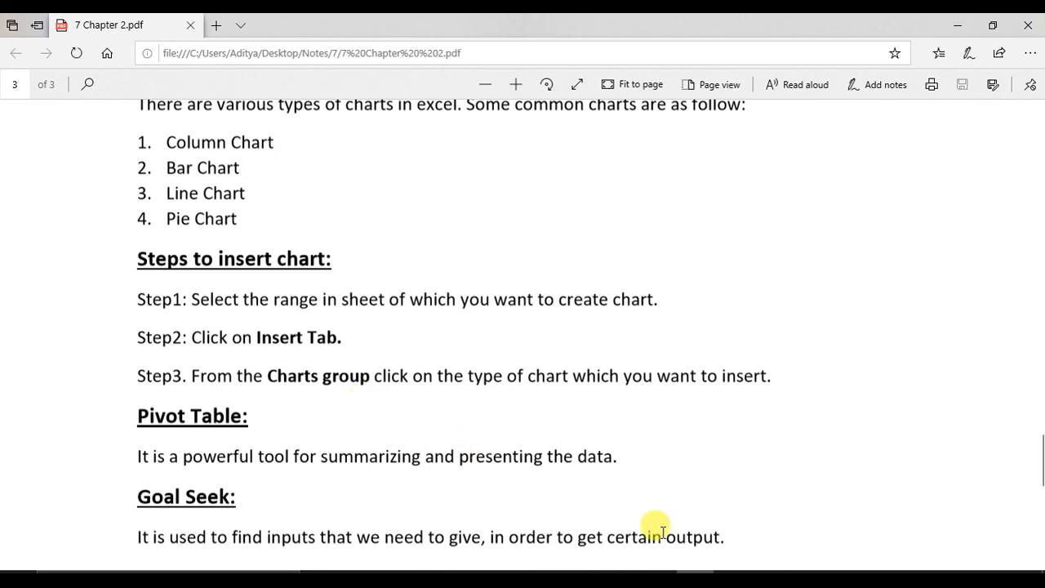
Step: Bring Excel back to the front and insert a 2-D clustered column chart from the table range A1:C4
{"action": "left_click", "coordinate": [729, 580]}
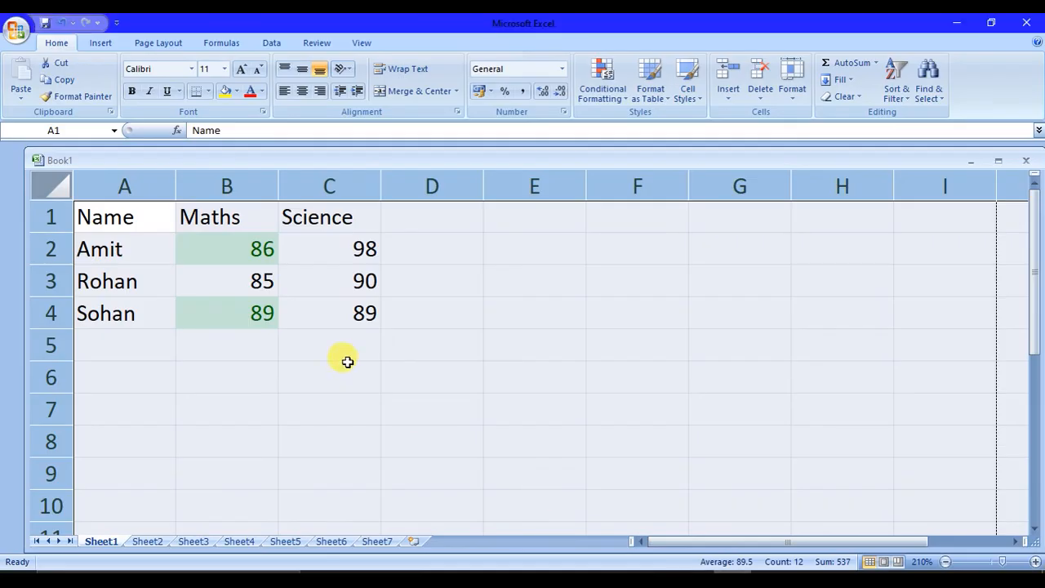
{"action": "left_click", "coordinate": [124, 215]}
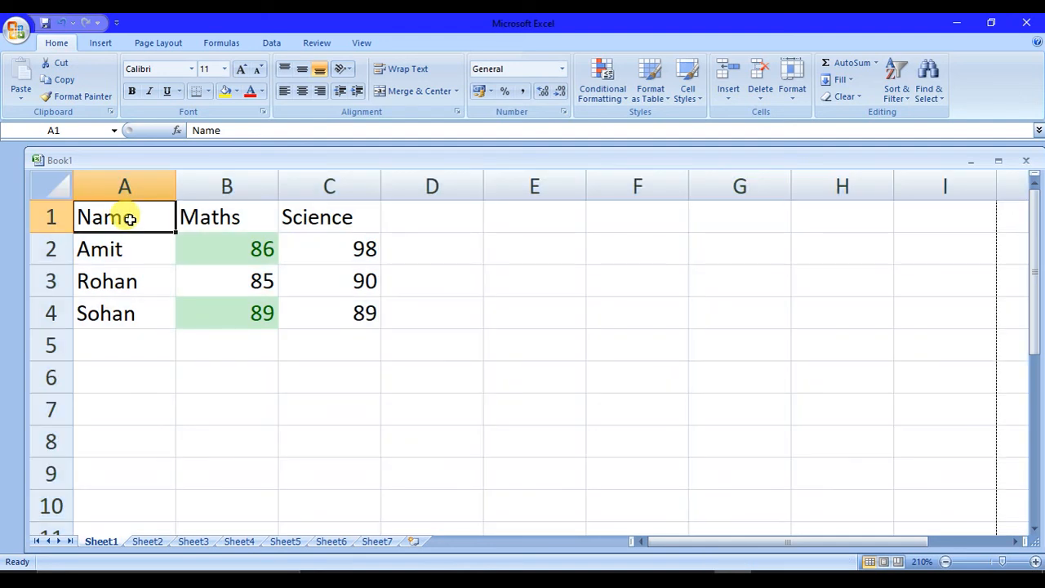
{"action": "left_click_drag", "start_coordinate": [130, 219], "coordinate": [303, 305]}
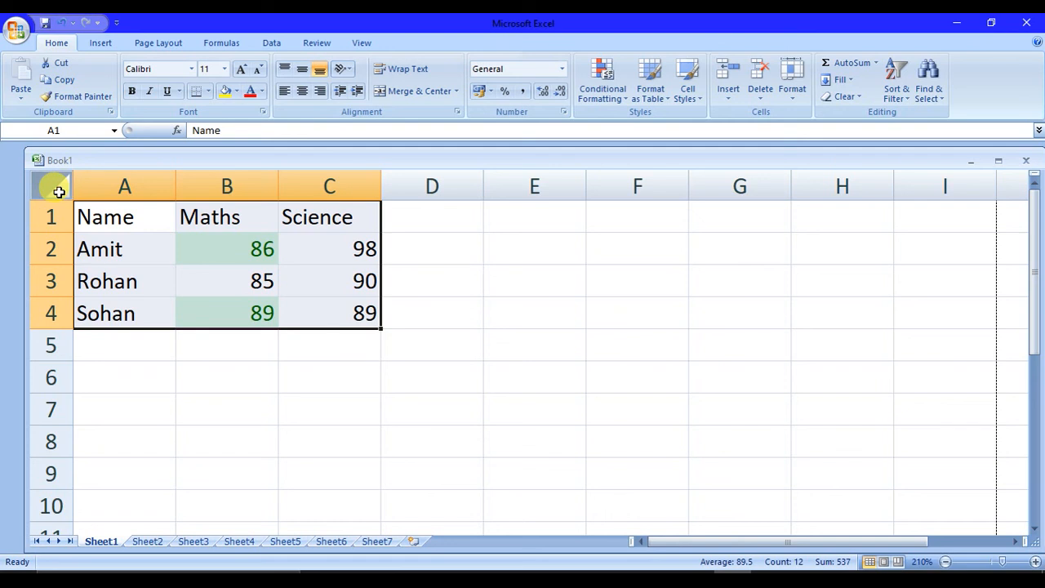
{"action": "left_click", "coordinate": [96, 45]}
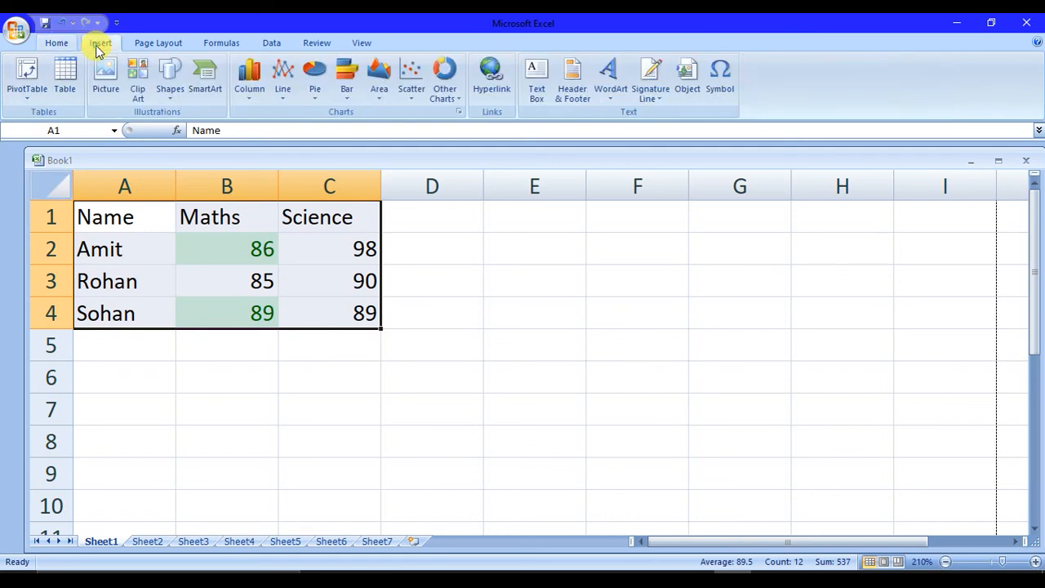
{"action": "left_click", "coordinate": [250, 81]}
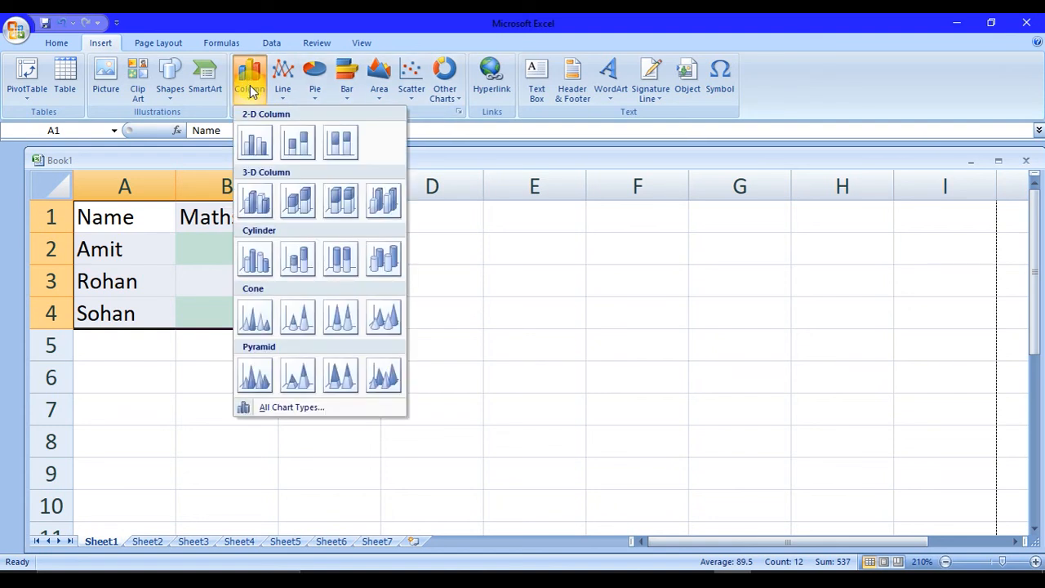
{"action": "left_click", "coordinate": [256, 144]}
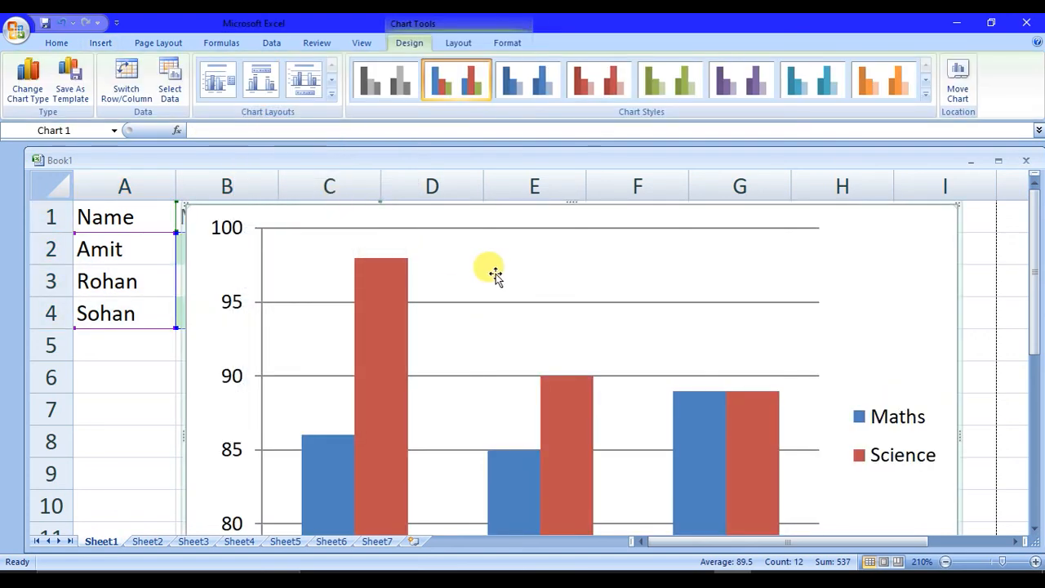
{"action": "scroll", "coordinate": [529, 302], "scroll_direction": "down", "scroll_amount": 3}
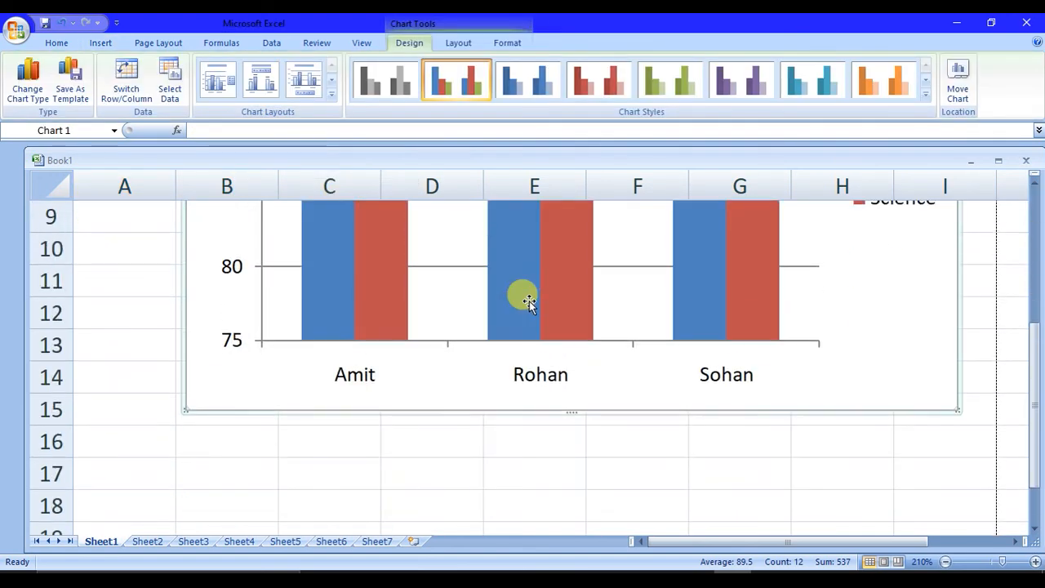
Step: Examine the column chart's value axis, name categories, Maths and Science legend, and the bars for each name
{"action": "scroll", "coordinate": [529, 302], "scroll_direction": "up", "scroll_amount": 3}
{"action": "scroll", "coordinate": [531, 303], "scroll_direction": "down", "scroll_amount": 1}
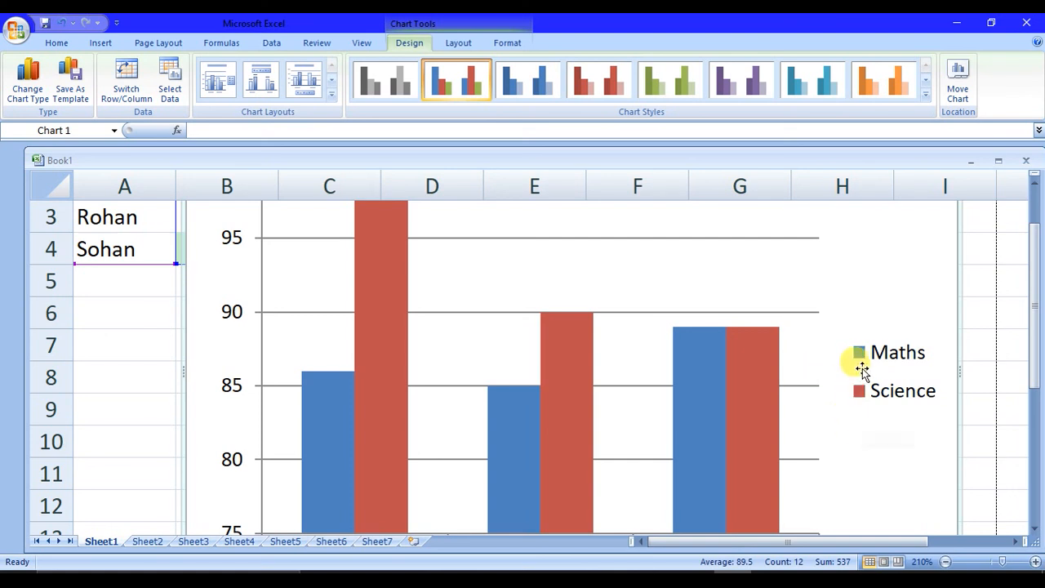
{"action": "scroll", "coordinate": [862, 367], "scroll_direction": "down", "scroll_amount": 3}
{"action": "scroll", "coordinate": [866, 351], "scroll_direction": "up", "scroll_amount": 1}
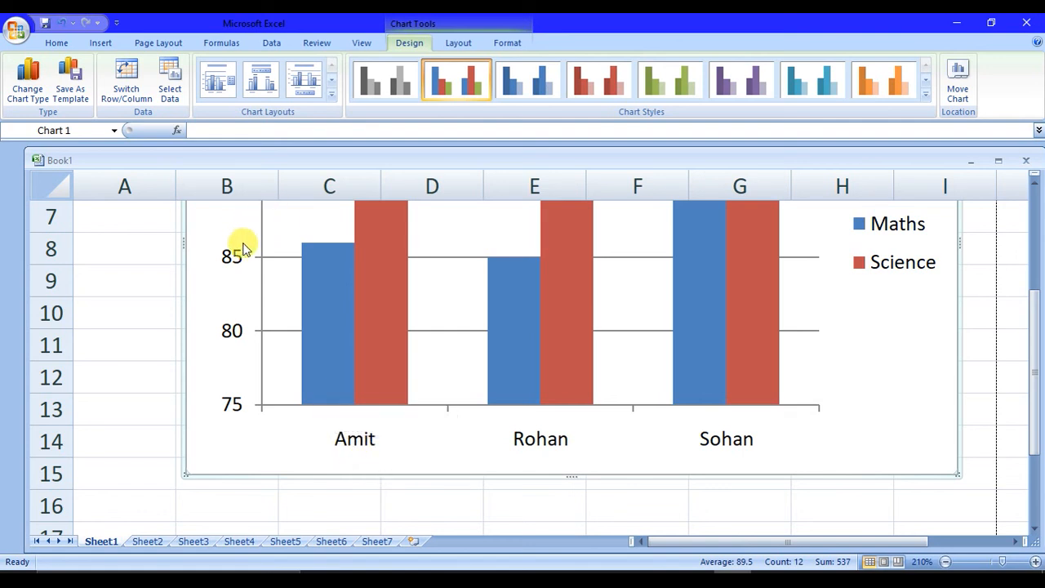
{"action": "scroll", "coordinate": [368, 359], "scroll_direction": "up", "scroll_amount": 2}
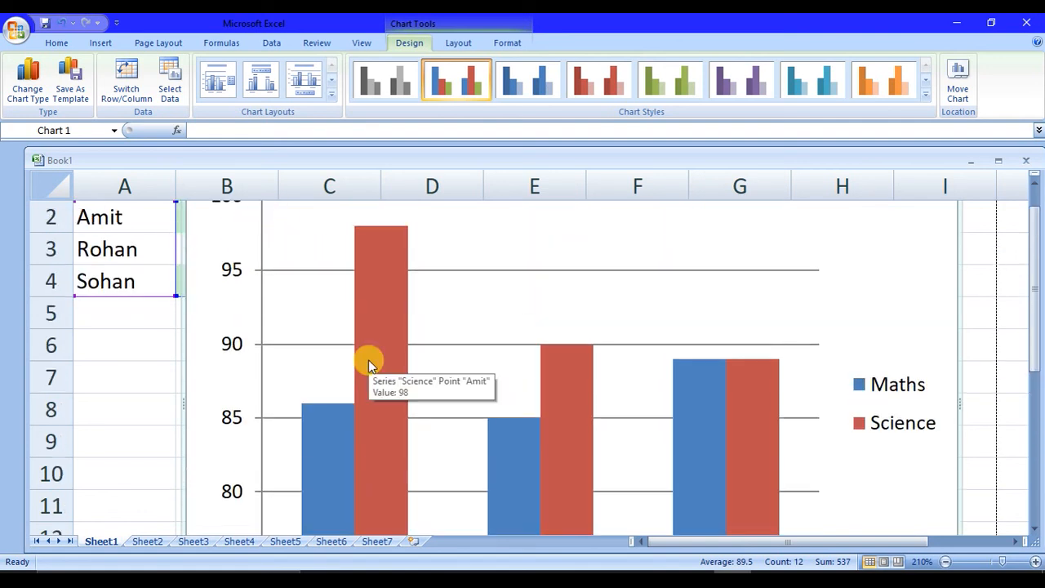
{"action": "scroll", "coordinate": [369, 359], "scroll_direction": "up", "scroll_amount": 1}
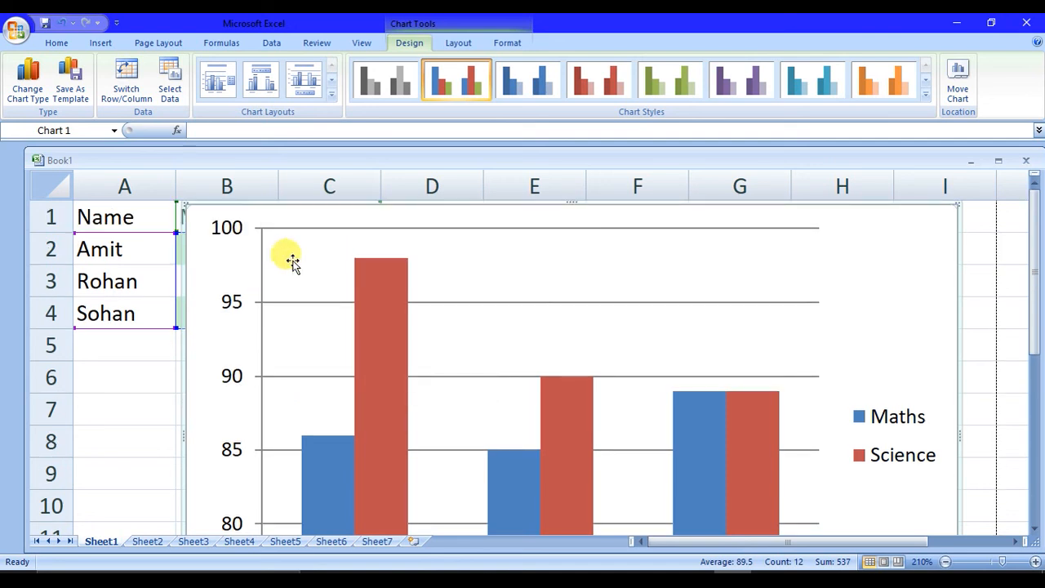
{"action": "mouse_move", "coordinate": [370, 265]}
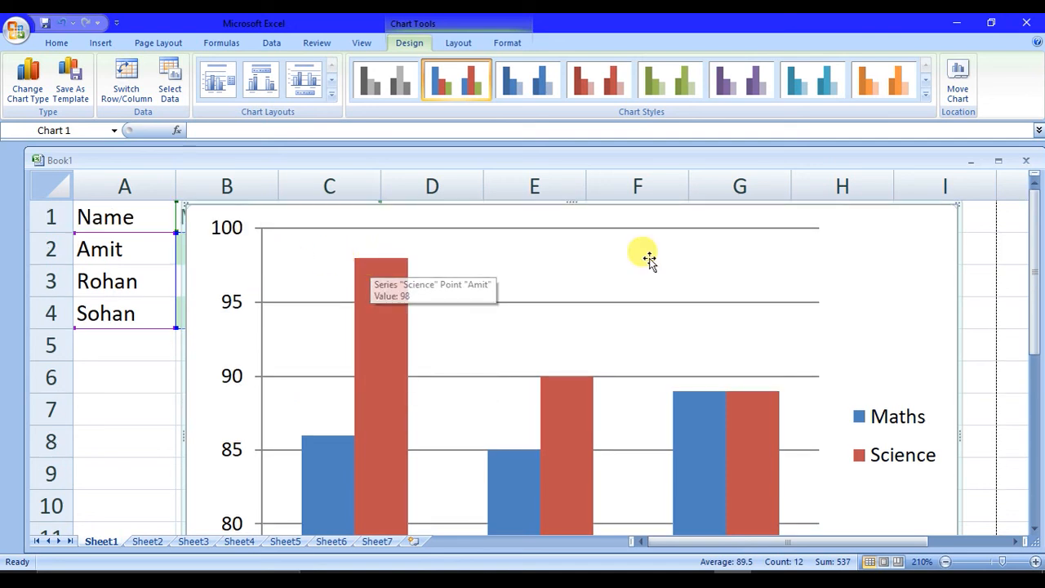
Step: Move the chart clear of the marks table and shrink it to span roughly columns E to I and rows 2 to 9
{"action": "left_click_drag", "start_coordinate": [905, 211], "coordinate": [989, 307]}
{"action": "left_click_drag", "start_coordinate": [419, 303], "coordinate": [572, 235]}
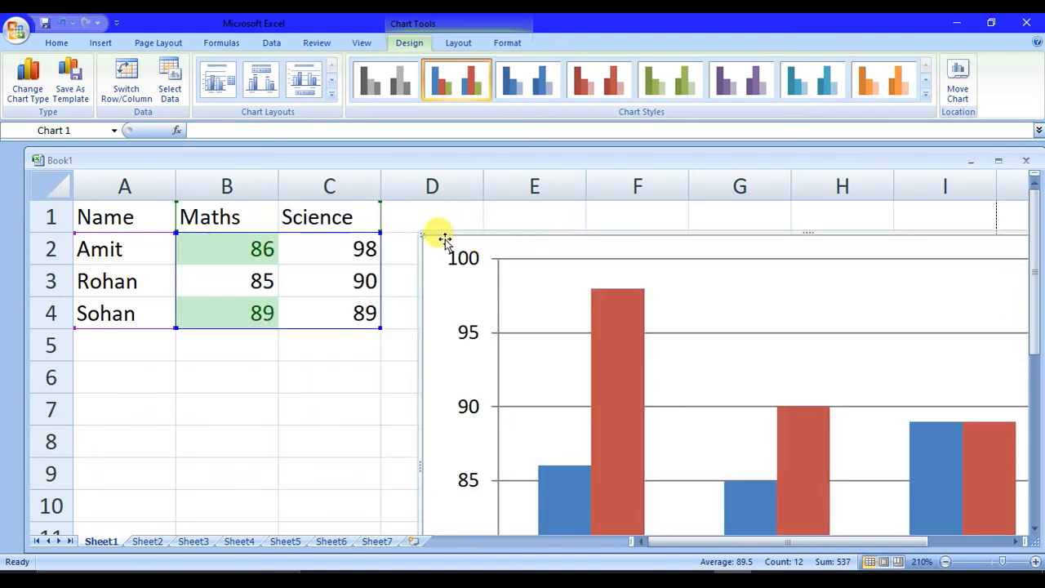
{"action": "left_click_drag", "start_coordinate": [421, 233], "coordinate": [484, 242]}
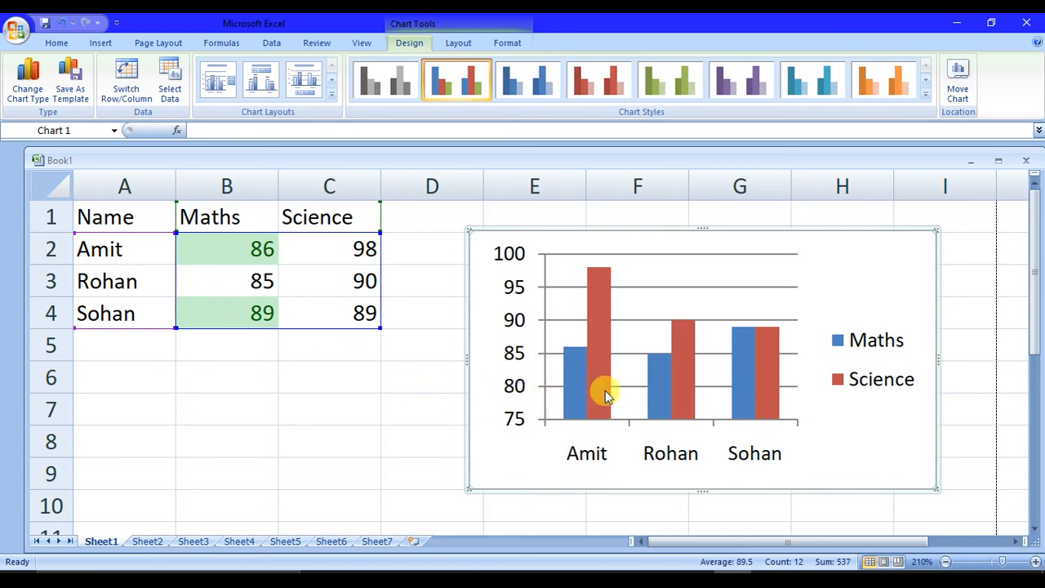
Step: Try the plain orange chart style on the column chart and settle on the bevelled red style with a black background
{"action": "left_click", "coordinate": [704, 371]}
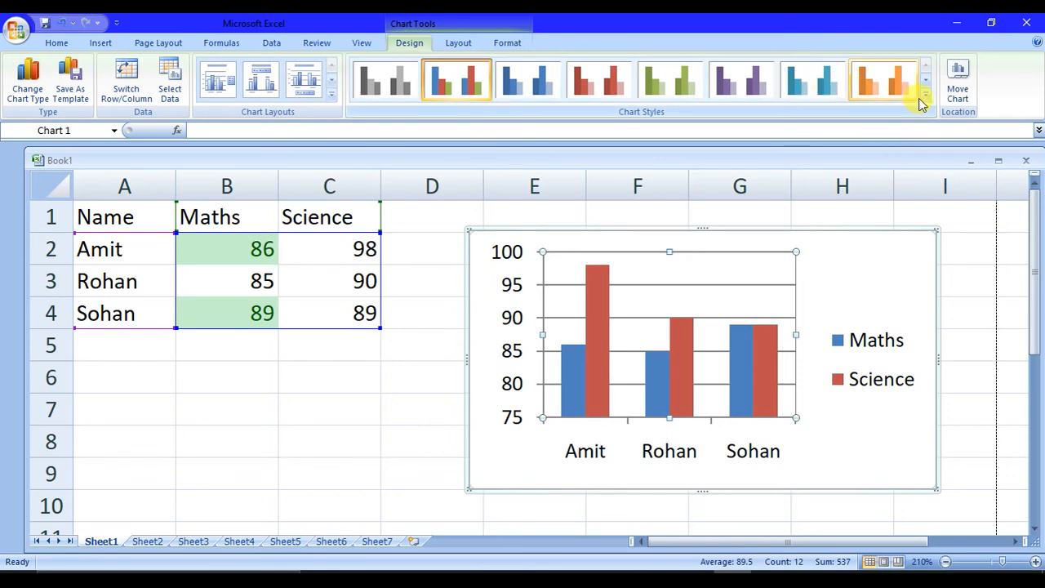
{"action": "left_click", "coordinate": [809, 82]}
{"action": "left_click", "coordinate": [892, 96]}
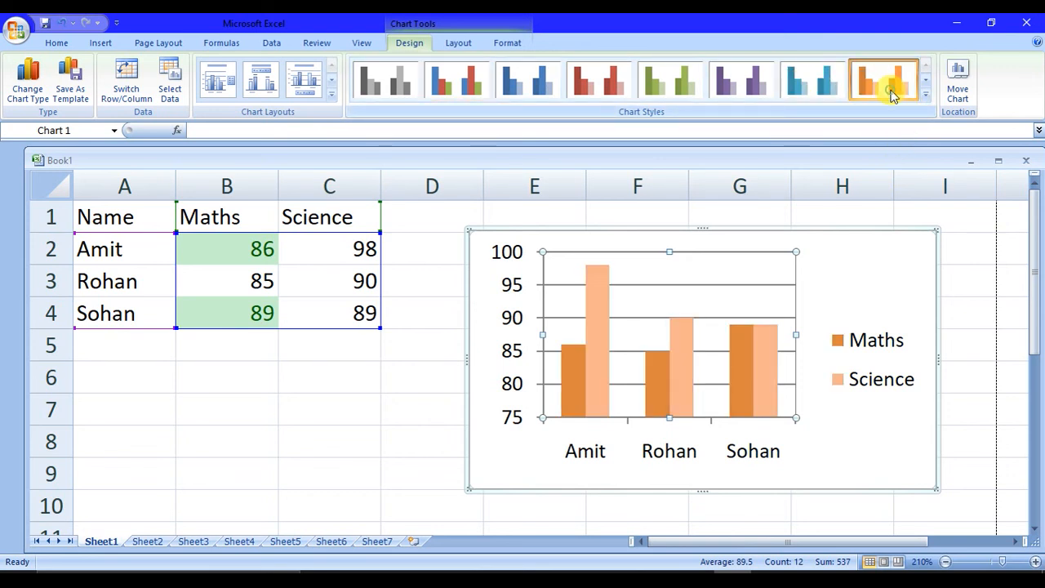
{"action": "left_click", "coordinate": [926, 95]}
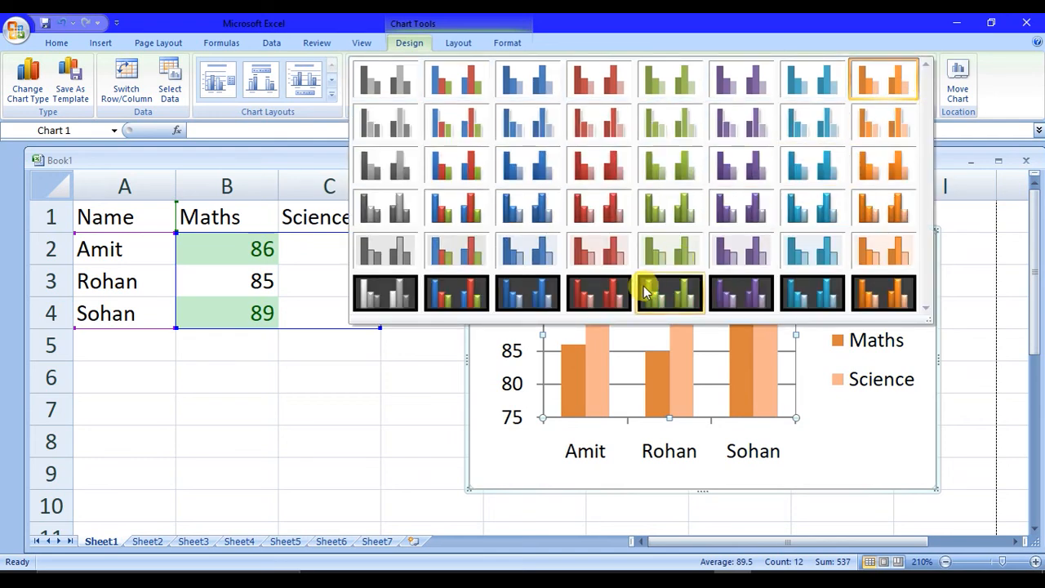
{"action": "left_click", "coordinate": [613, 292]}
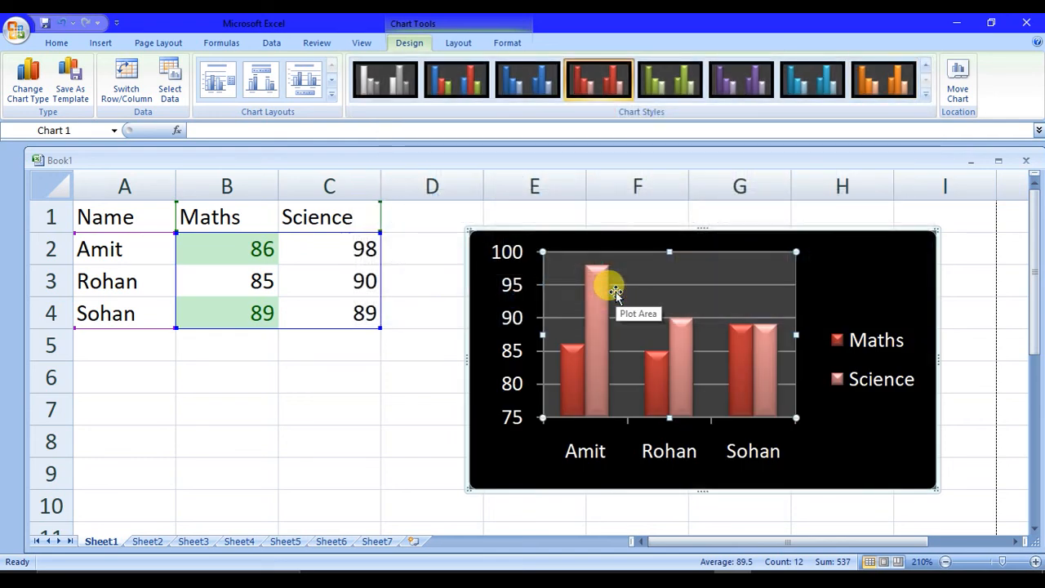